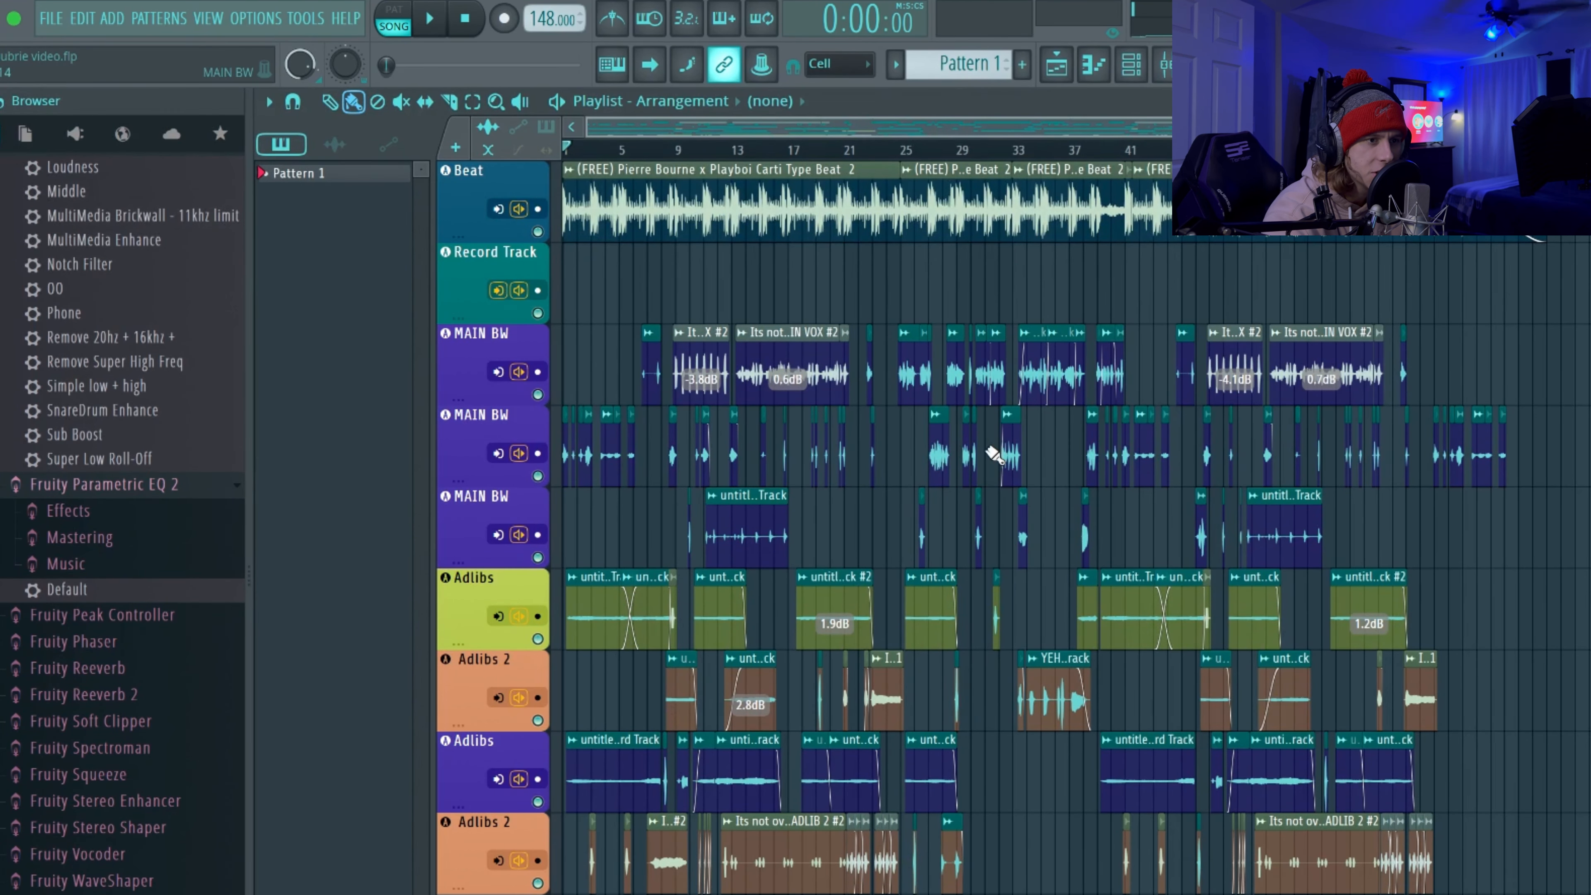
Open the mixer and review the effect chains on the Vocal Bus, Record Track and both MAIN BW tracks
click(1164, 63)
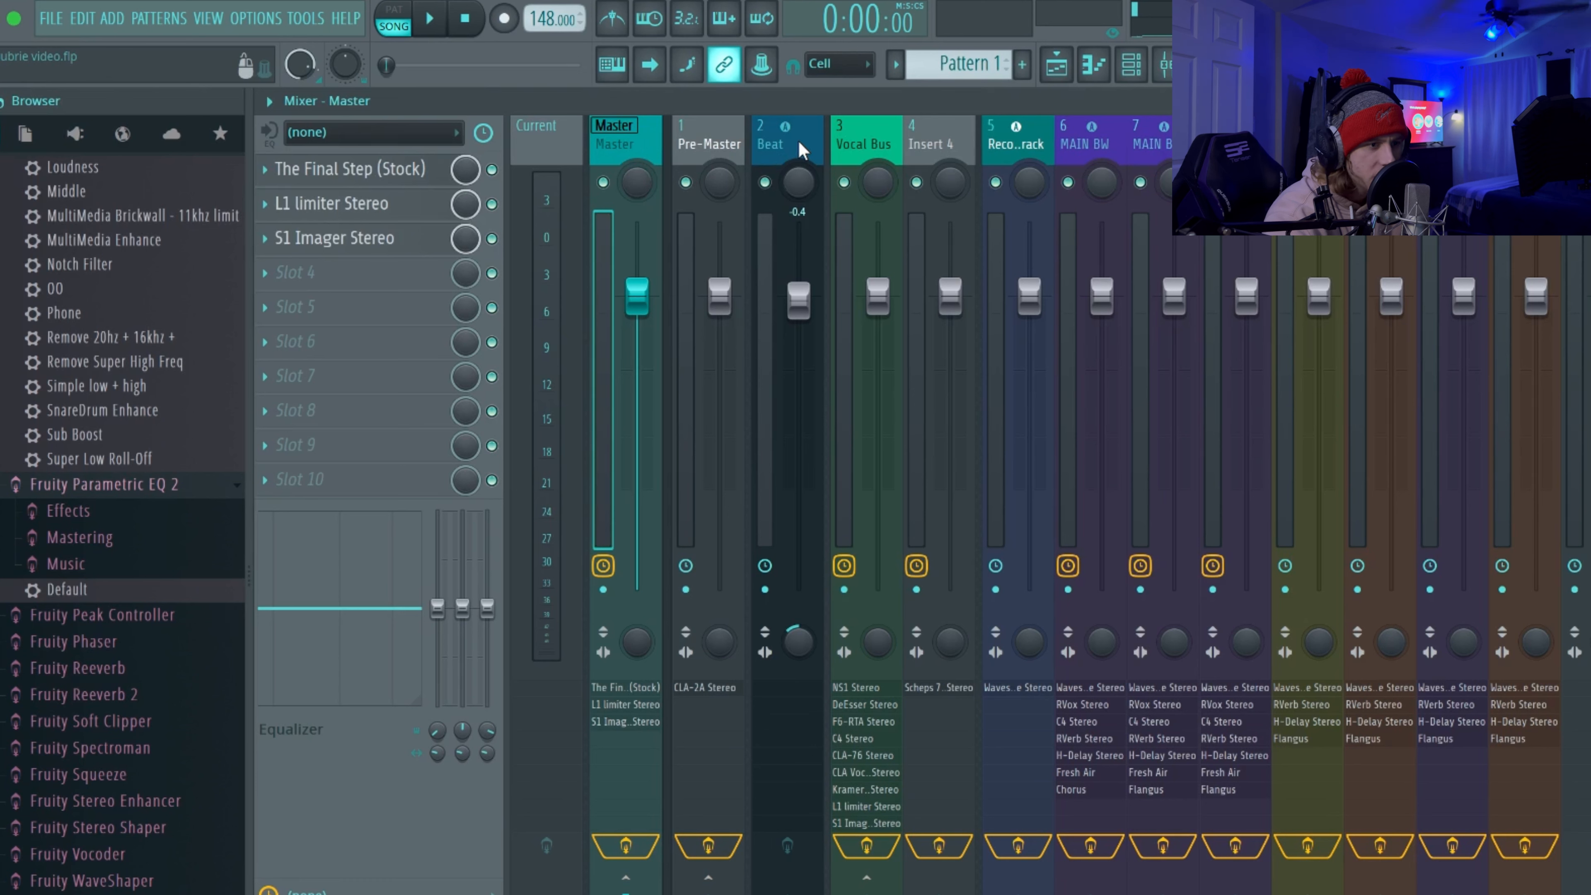
click(872, 149)
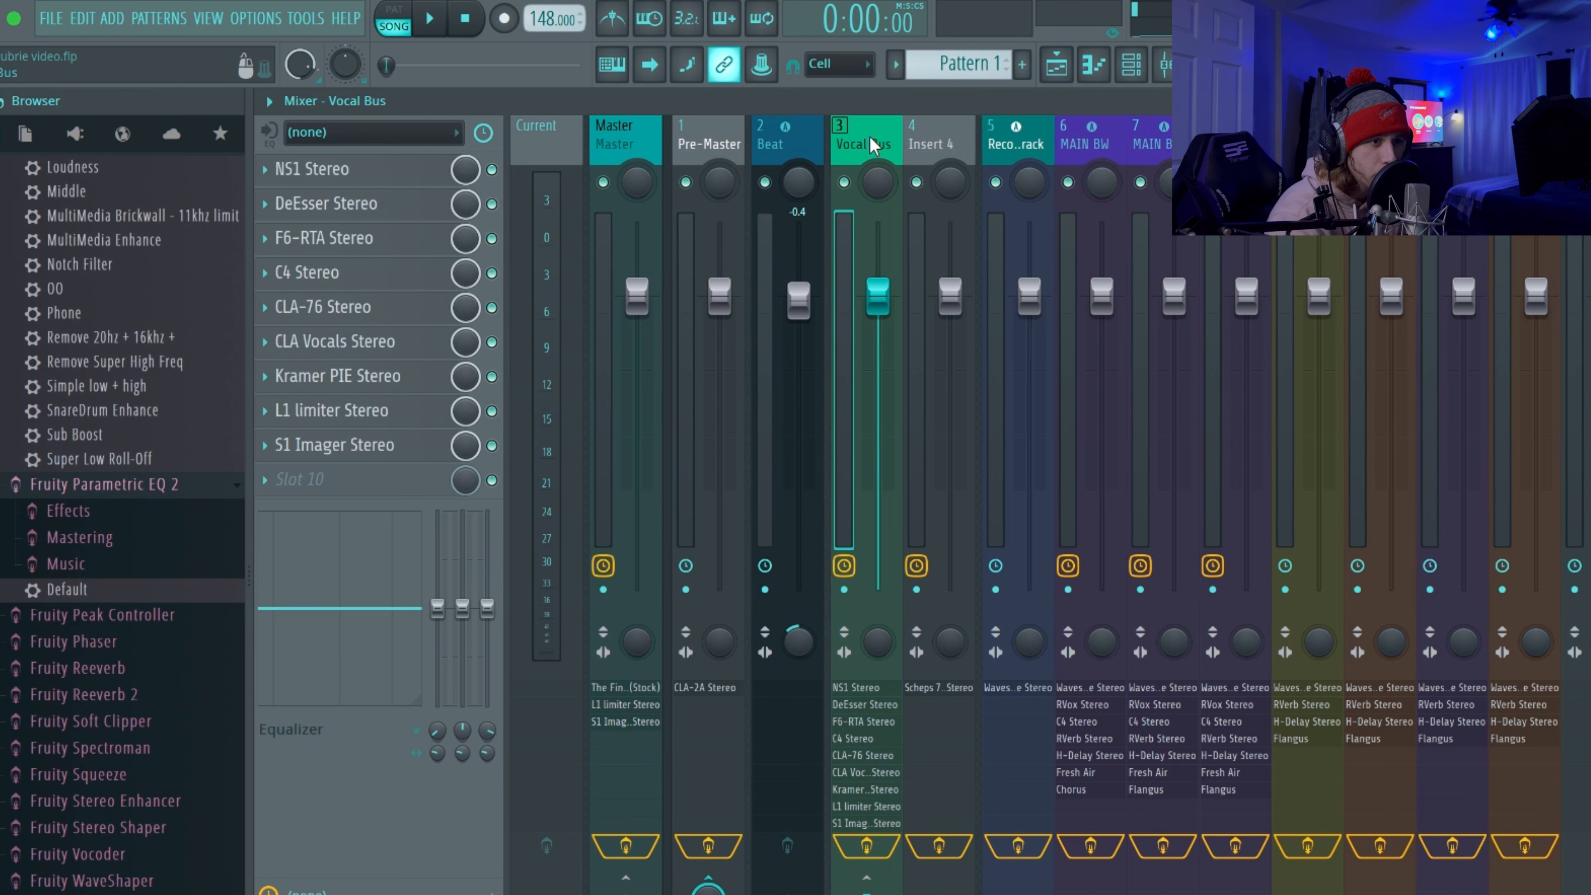
click(1015, 150)
click(1108, 155)
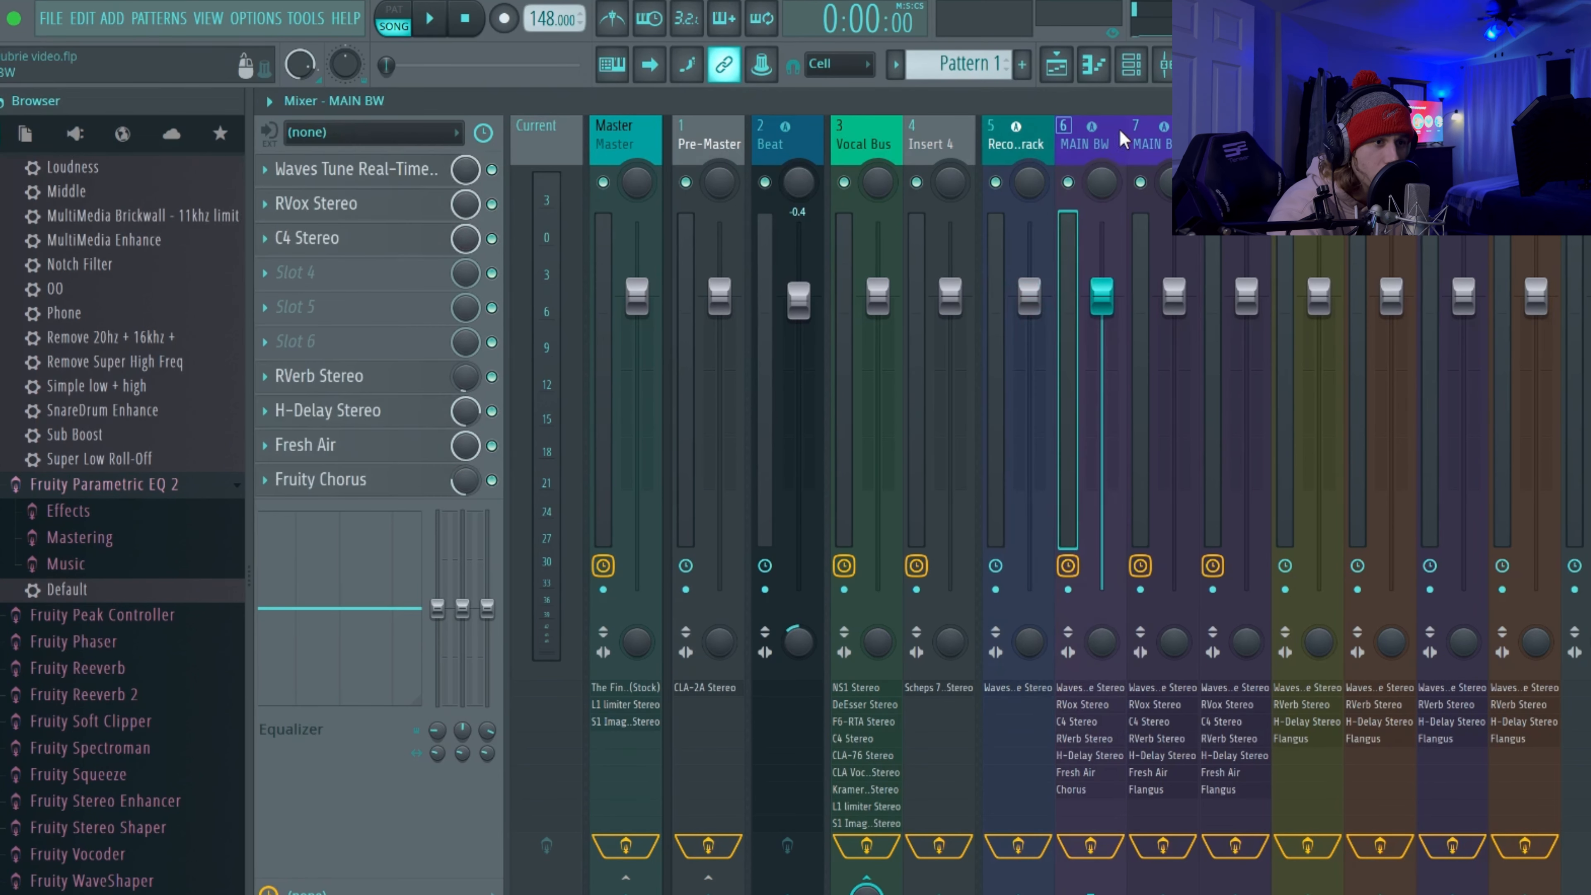
click(1170, 145)
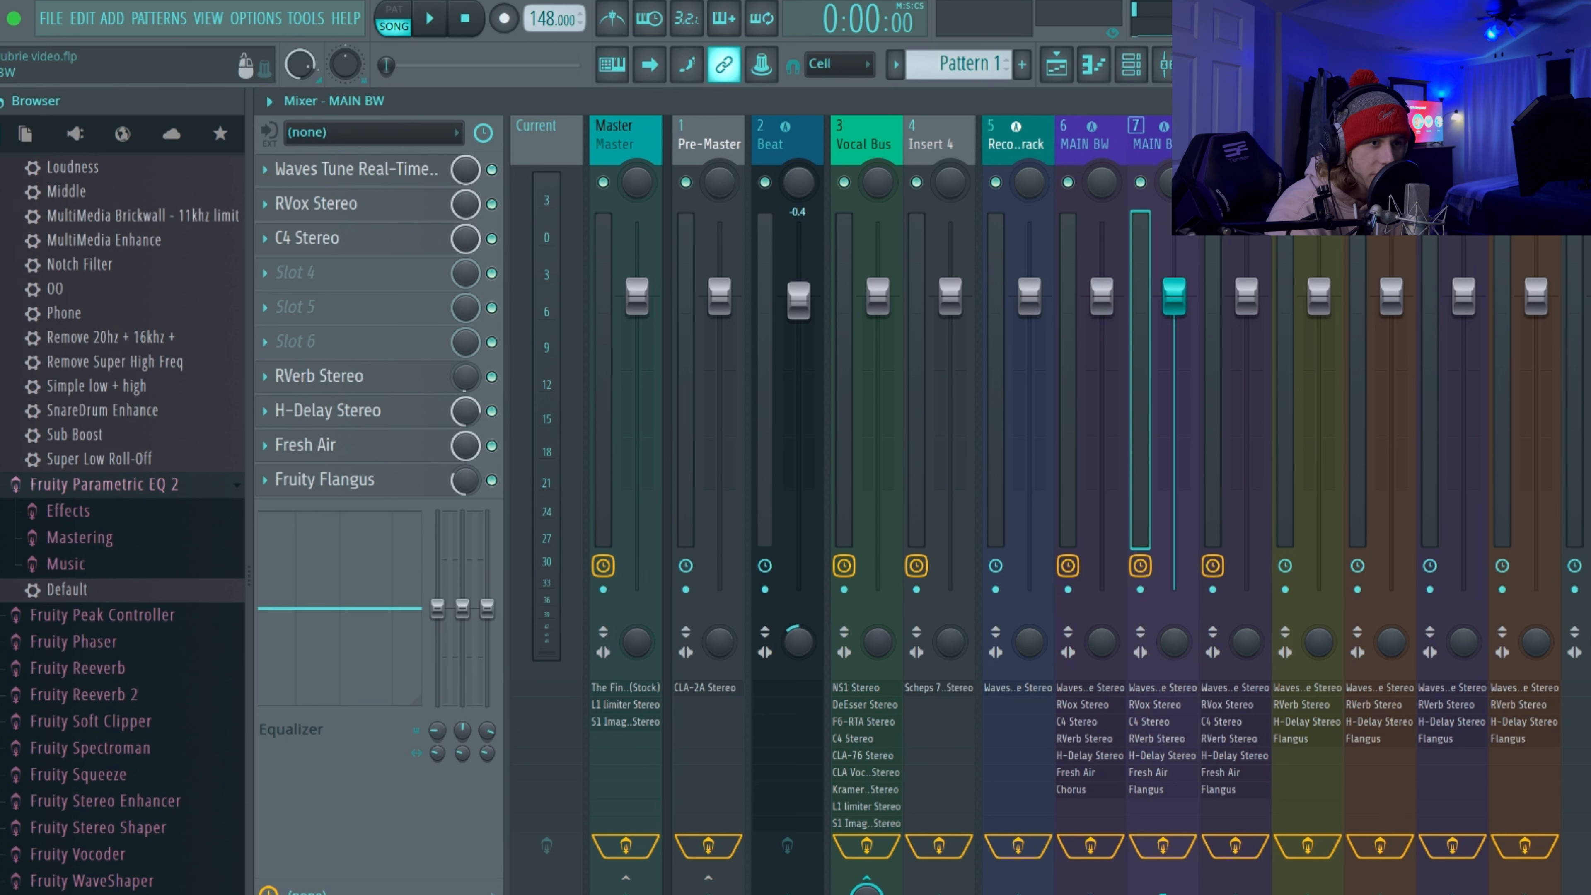
click(1030, 152)
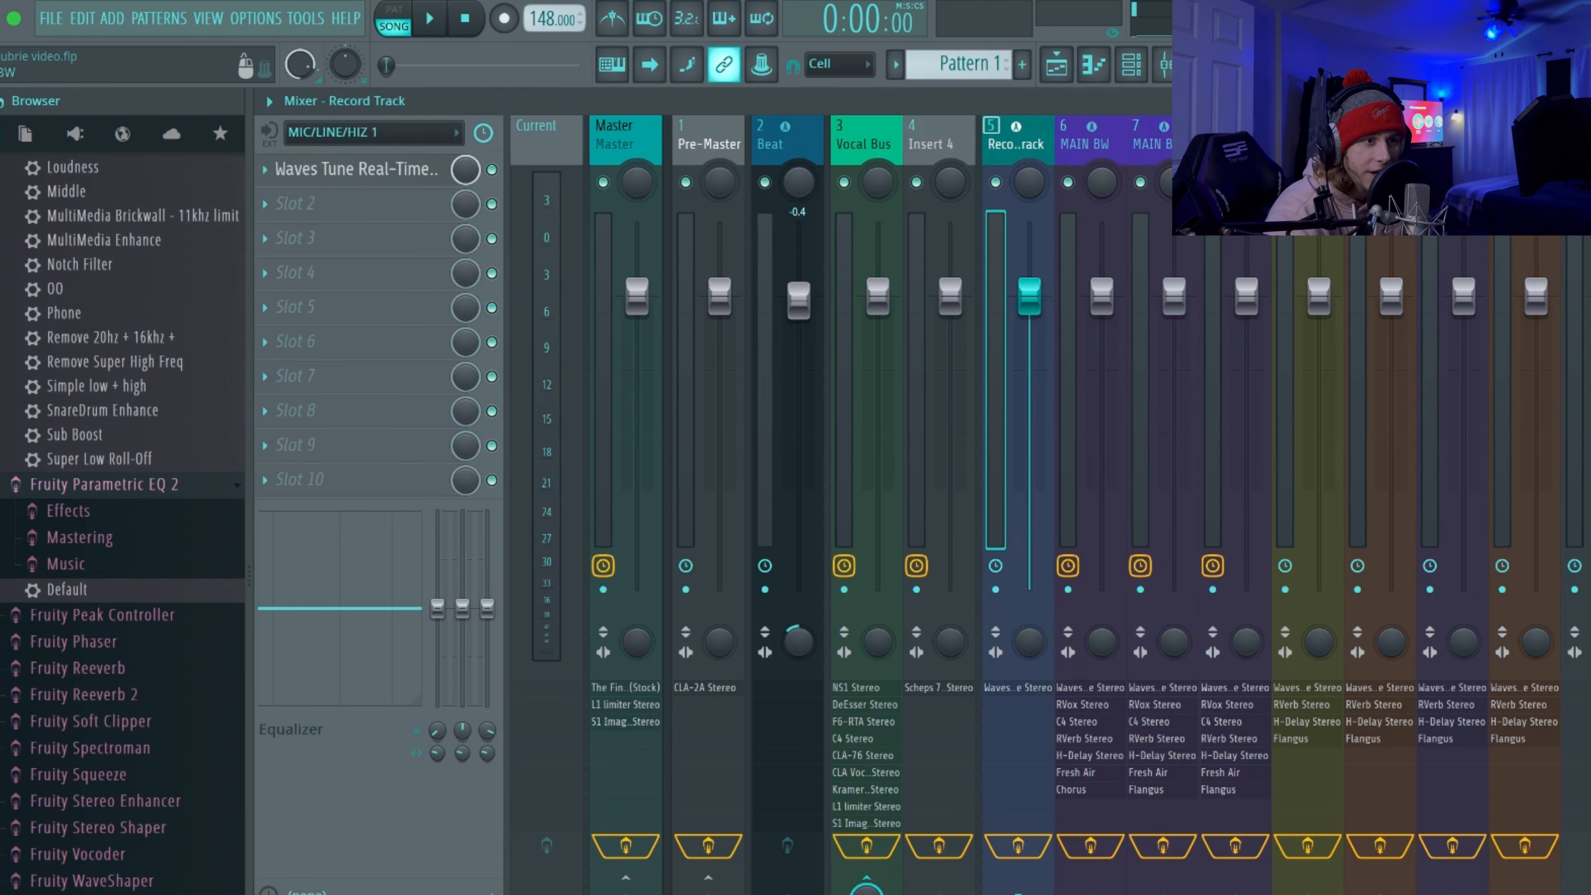
click(860, 148)
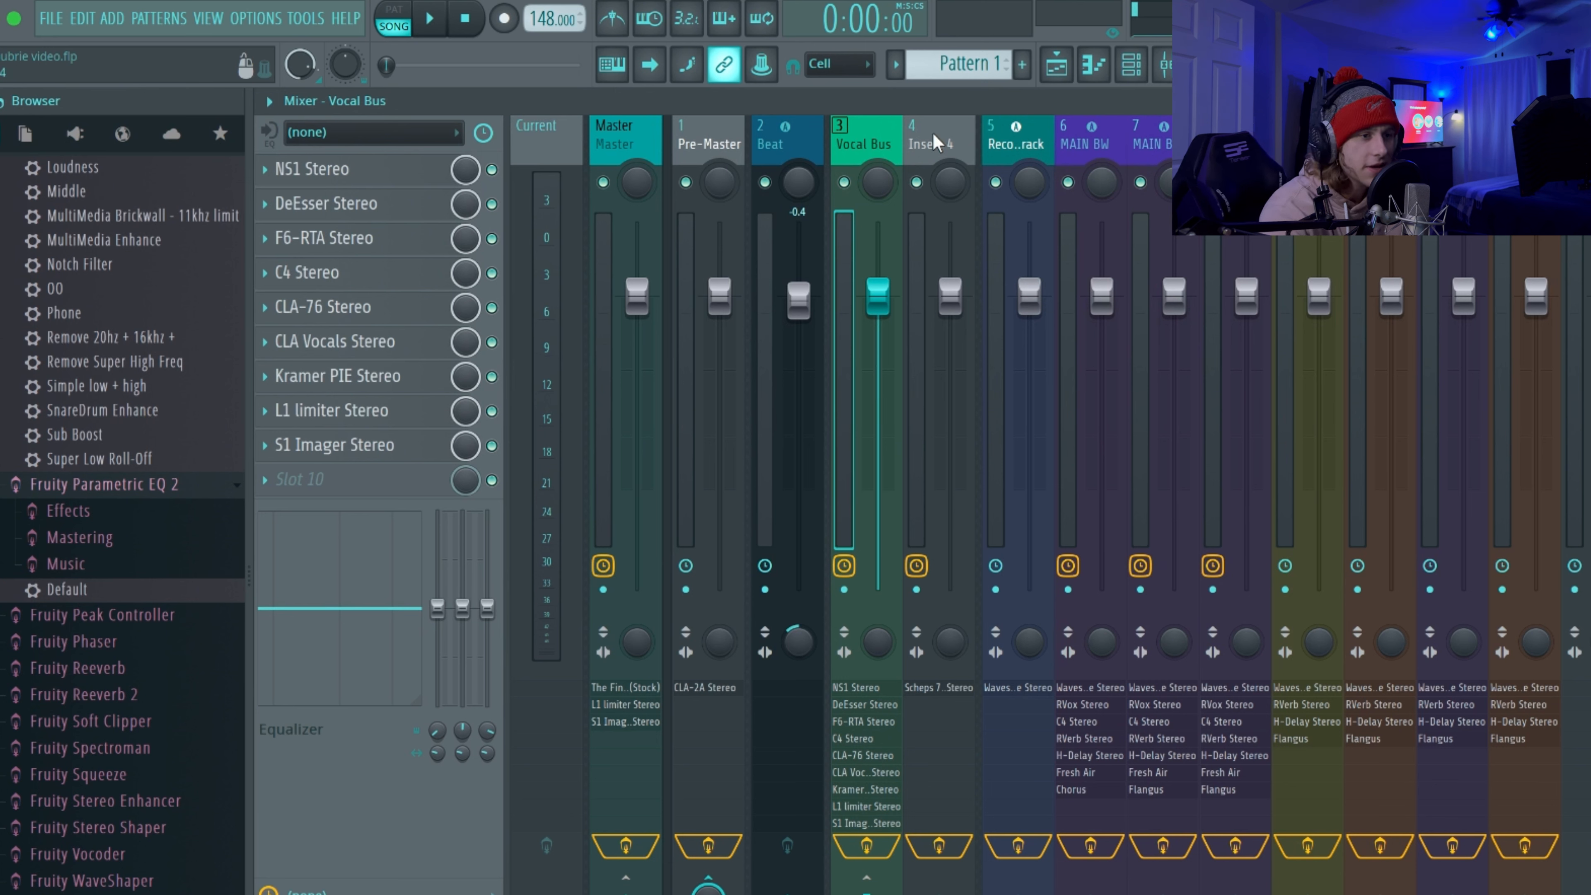
click(1084, 147)
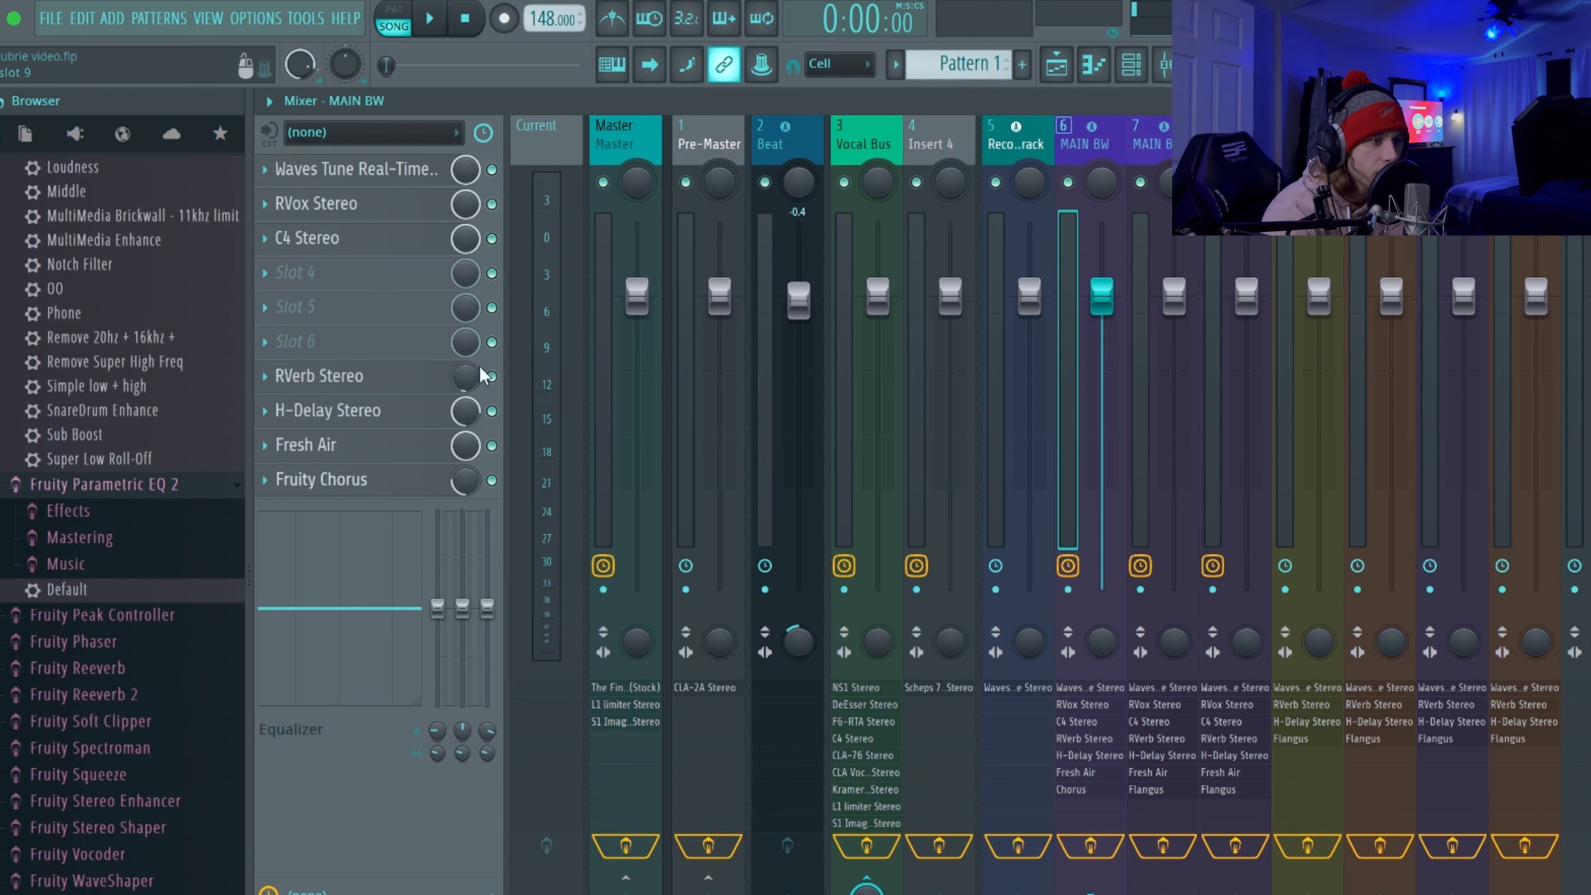
Inspect the NS1 noise suppressor and DeEsser settings on the Vocal Bus, closing each plugin after viewing
click(856, 150)
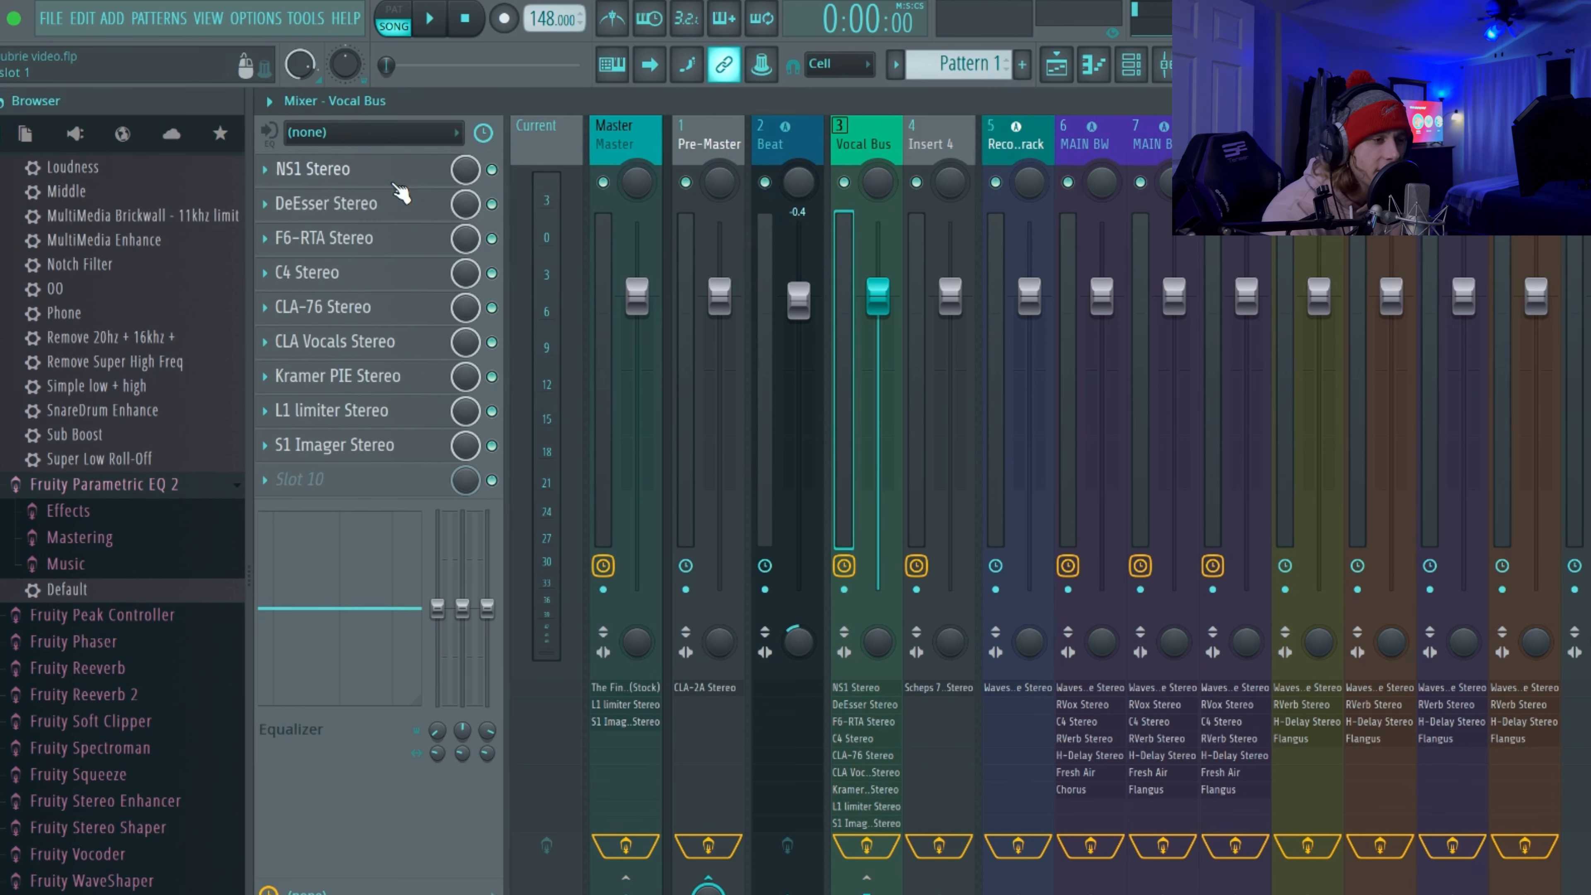
click(351, 170)
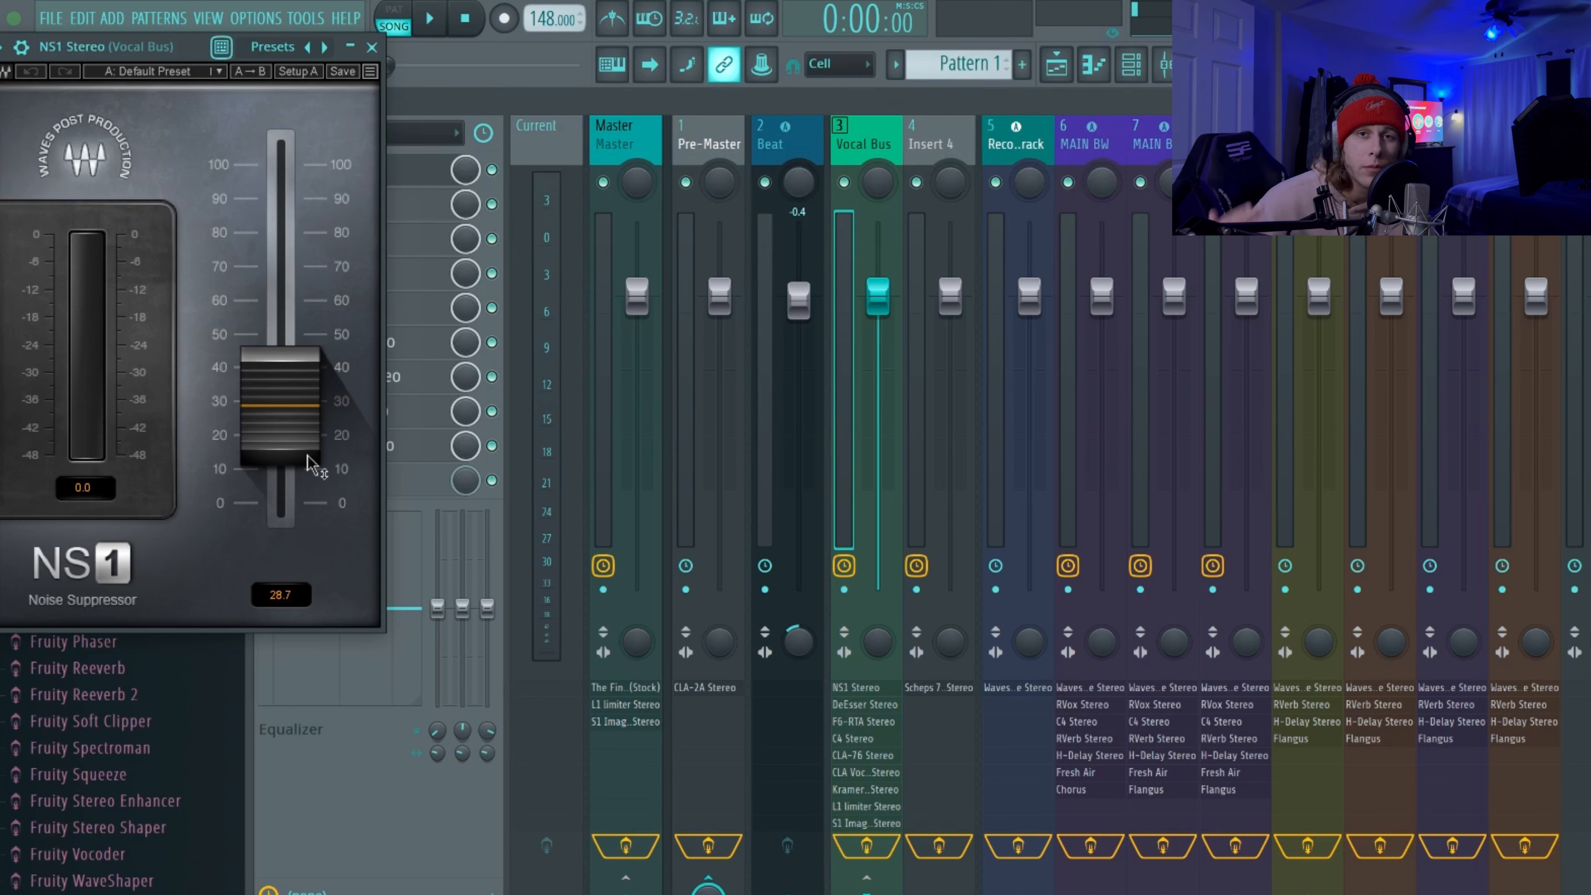
click(372, 47)
click(350, 208)
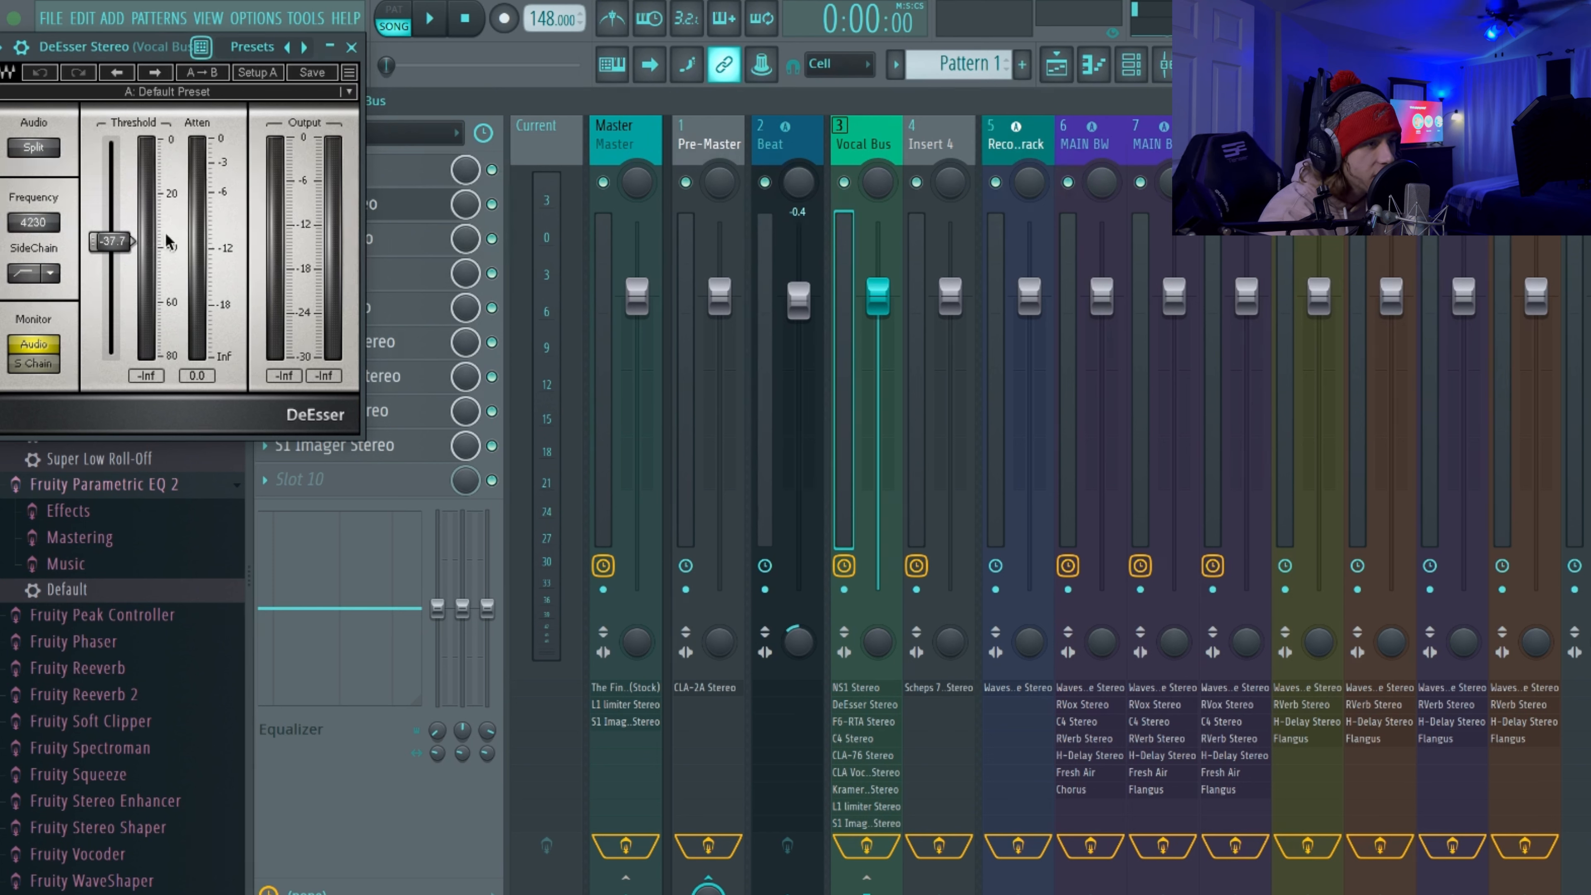
click(352, 47)
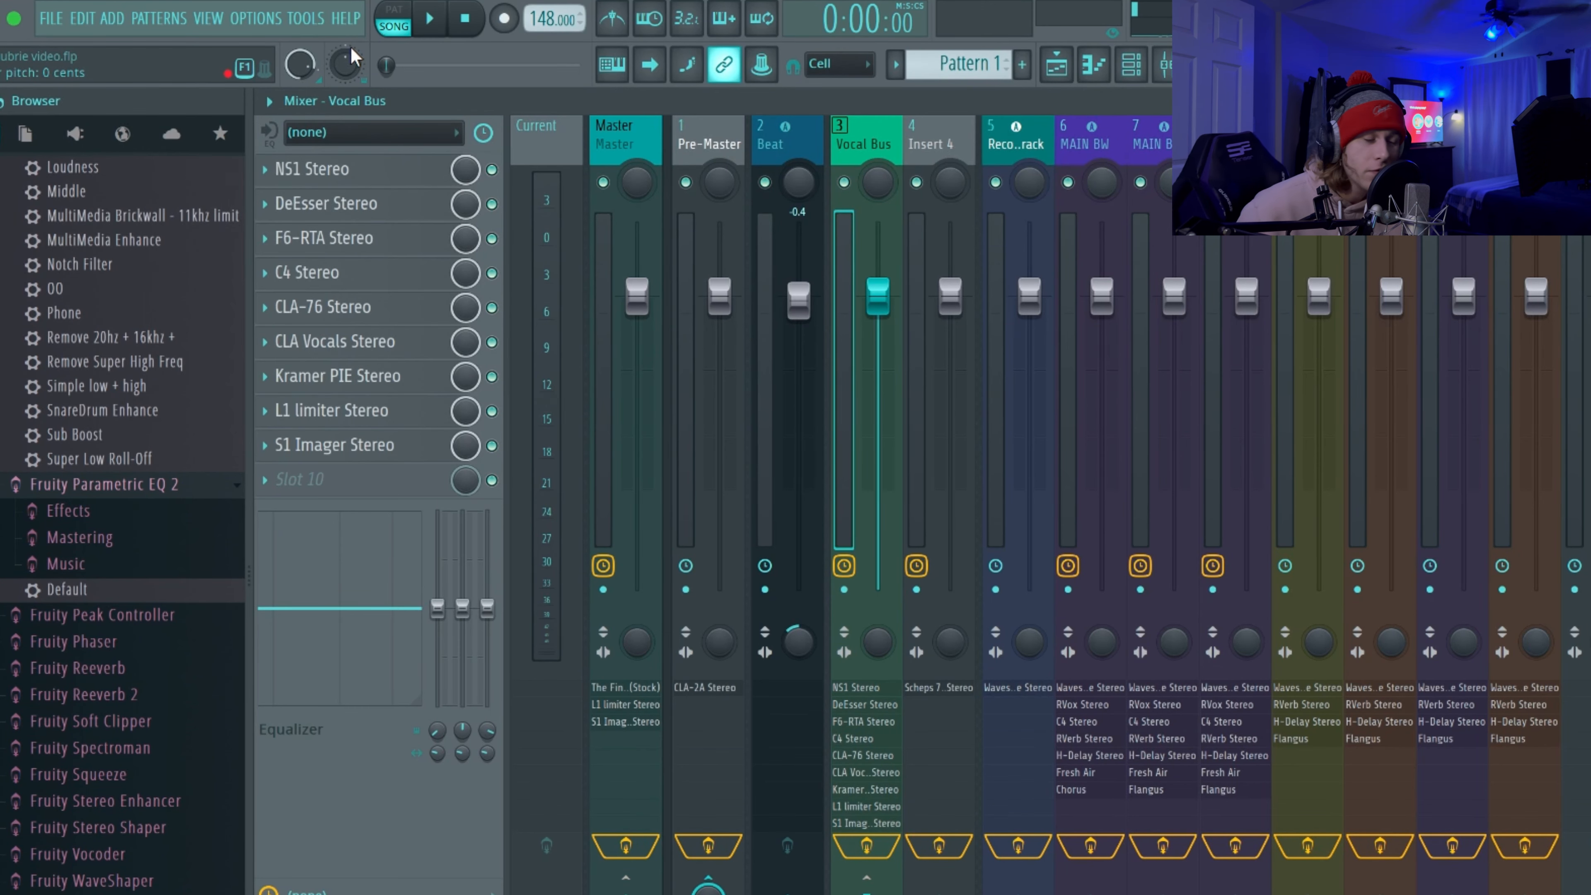
Open the F6-RTA equalizer on the Vocal Bus and set its low-cut filter frequency to 133 Hz
click(324, 238)
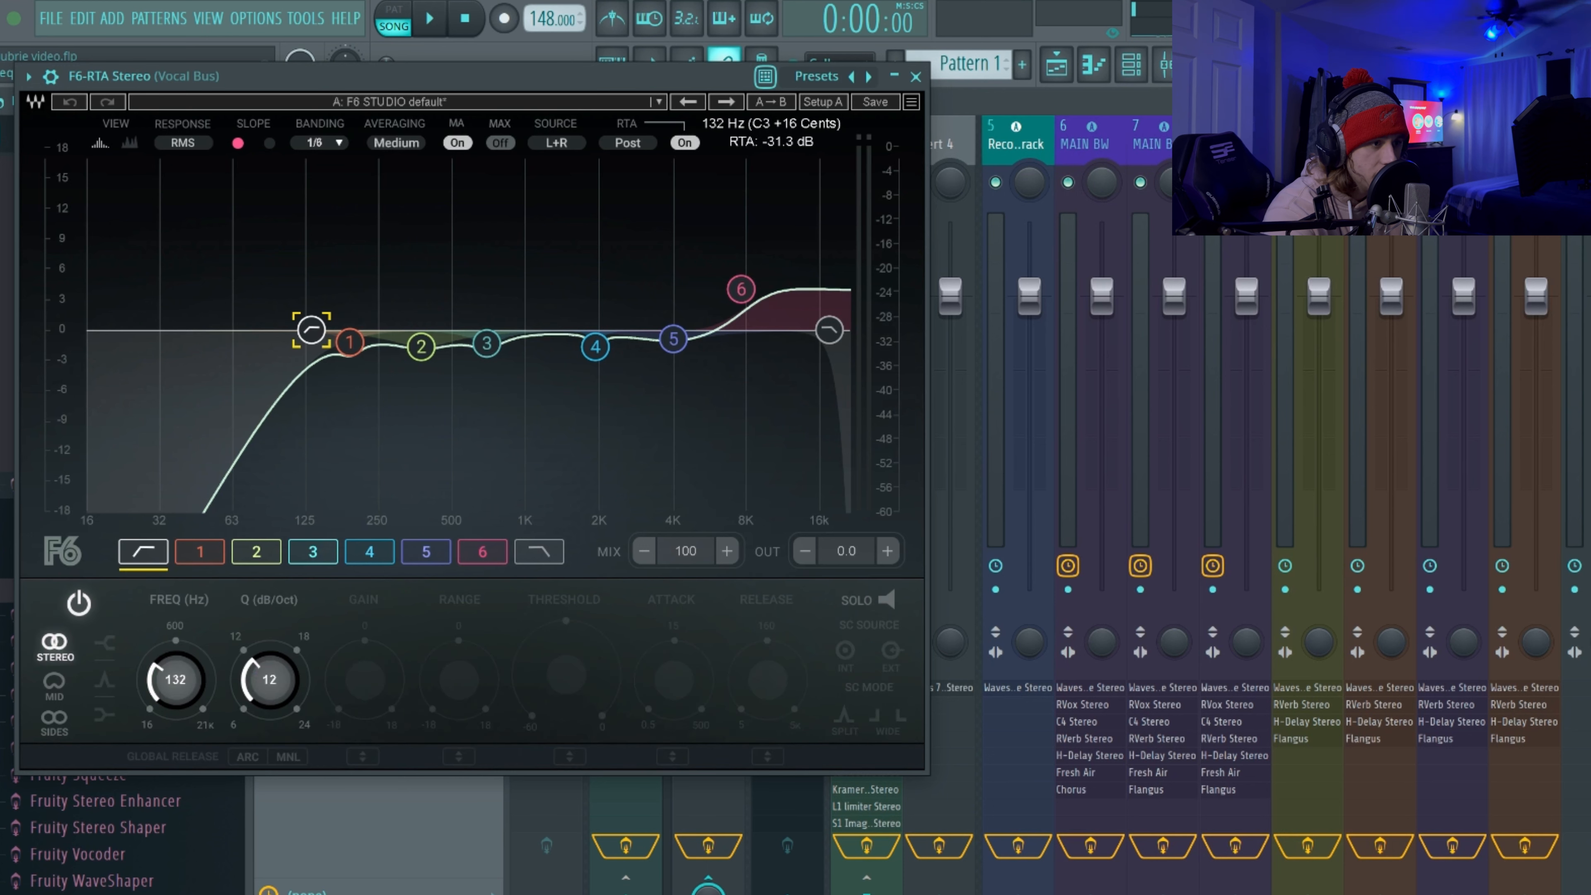
drag(311, 329, 313, 329)
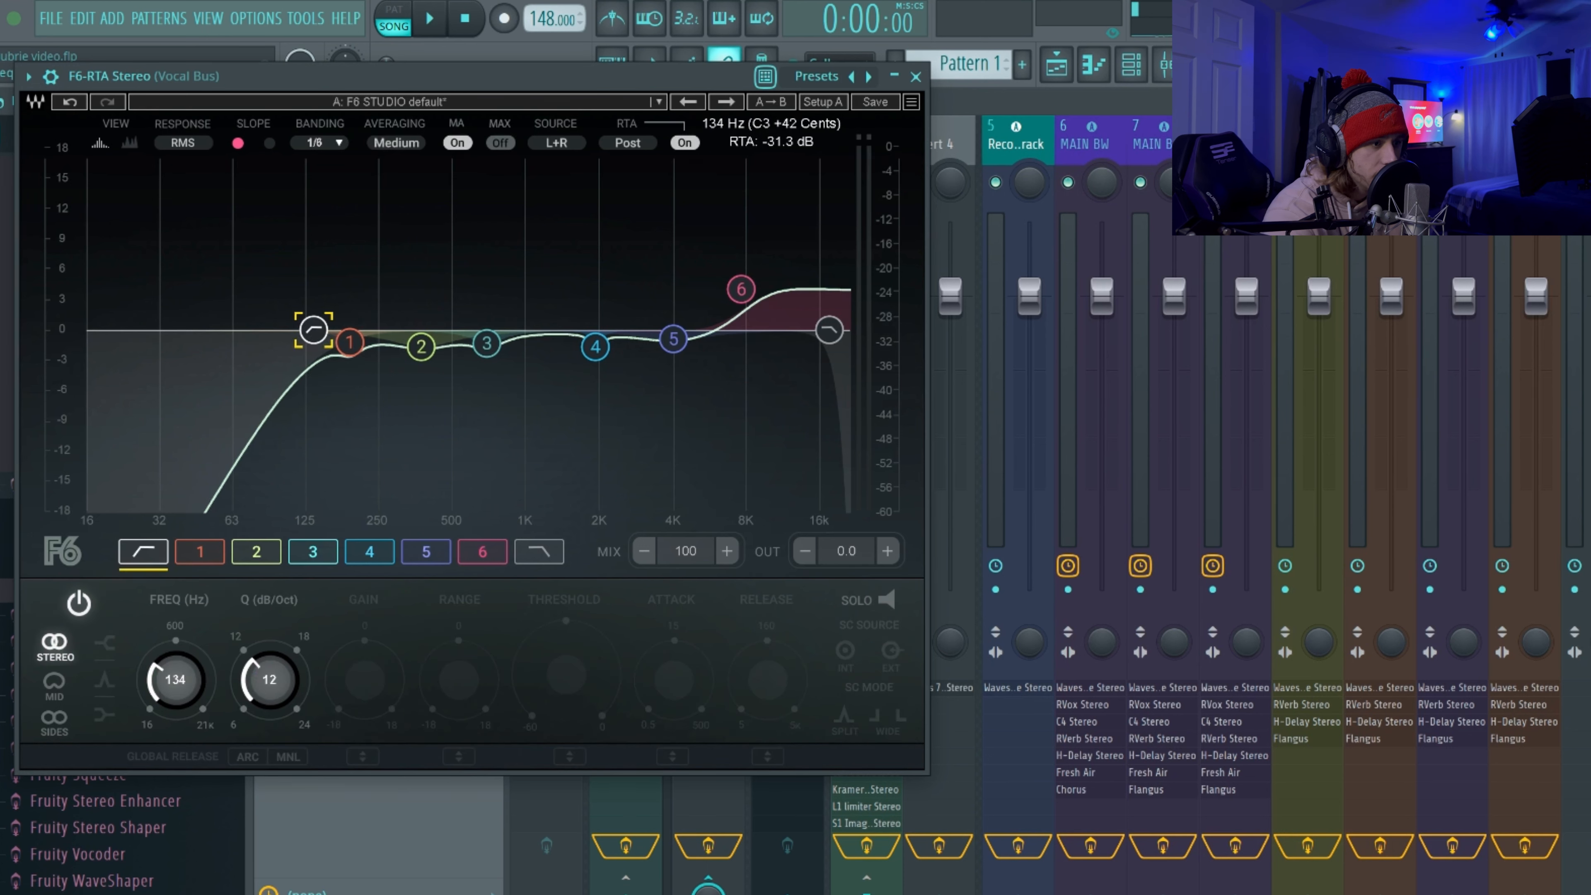
click(358, 344)
click(312, 330)
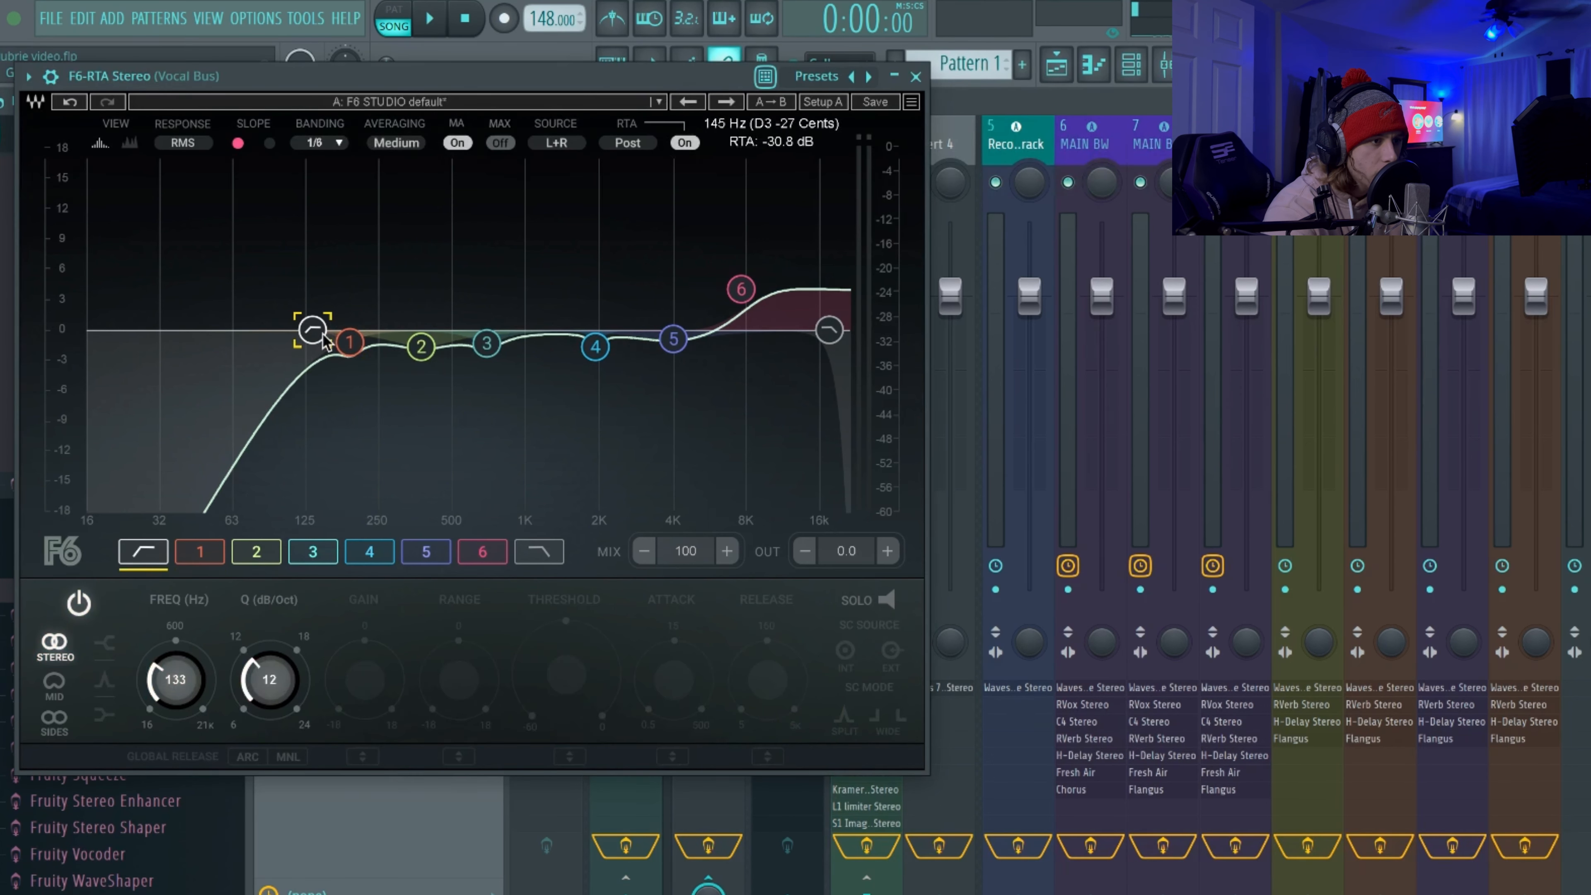
Examine the frequency, Q and gain settings of F6 bands 1 through 6, and close the equalizer
click(347, 341)
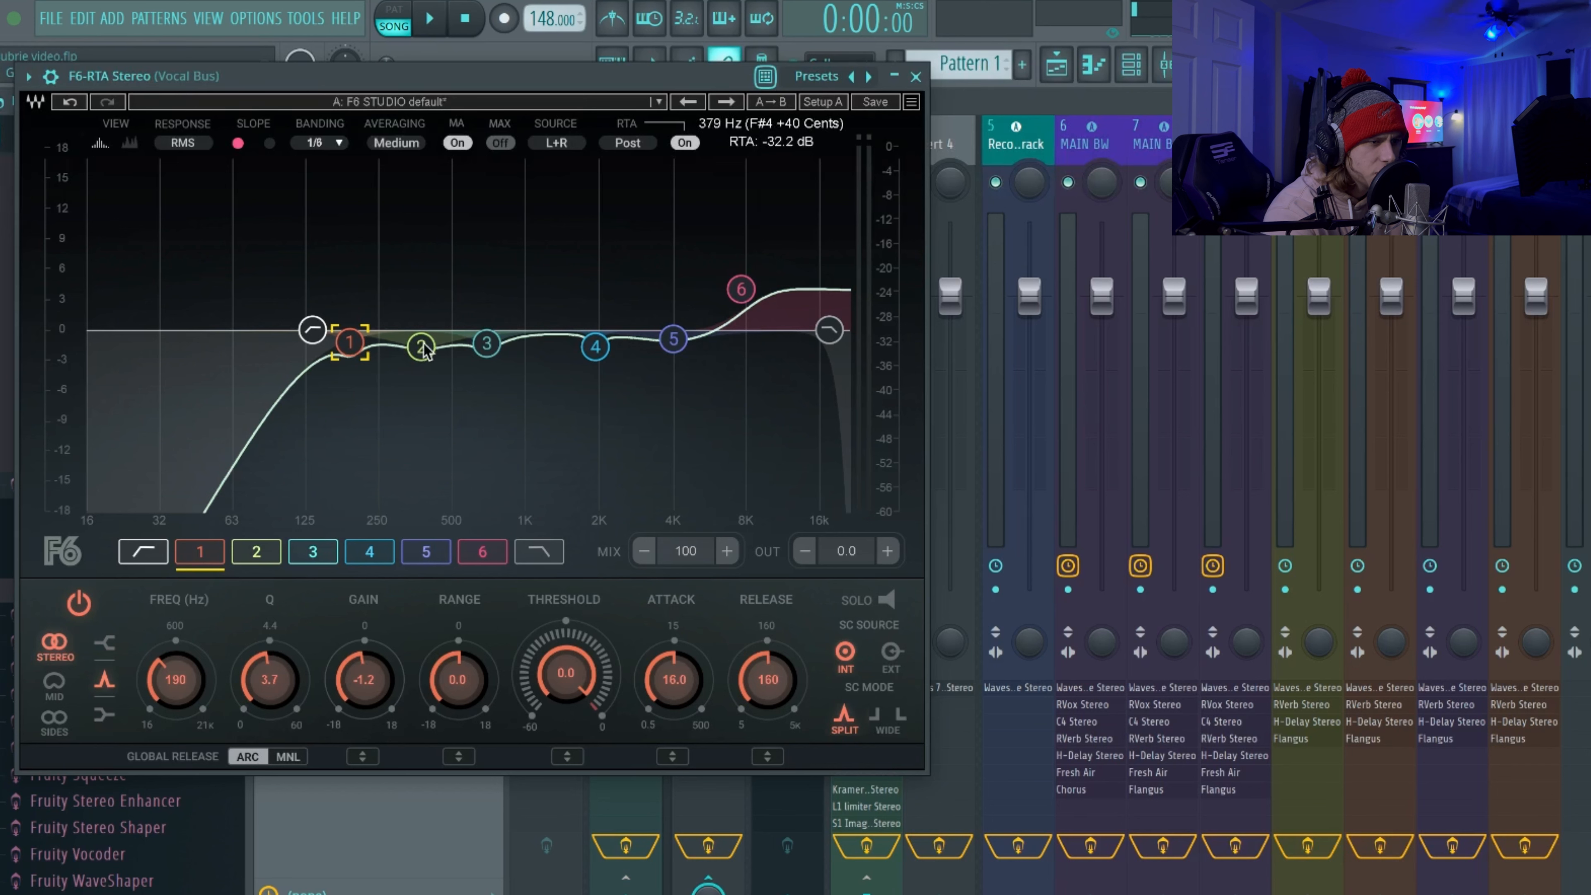
click(744, 291)
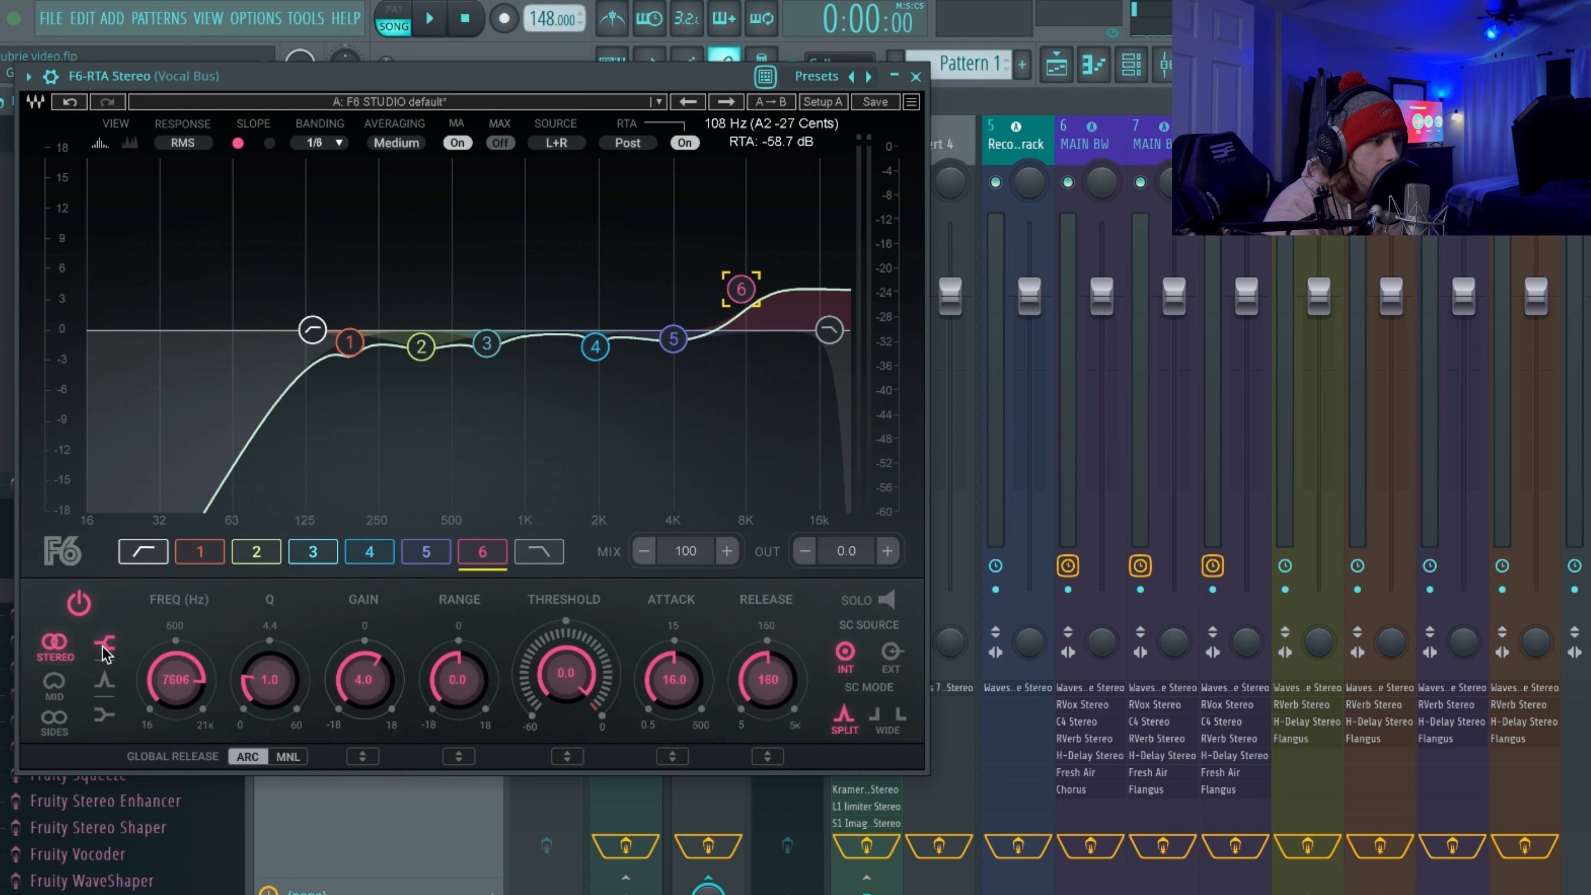
click(352, 344)
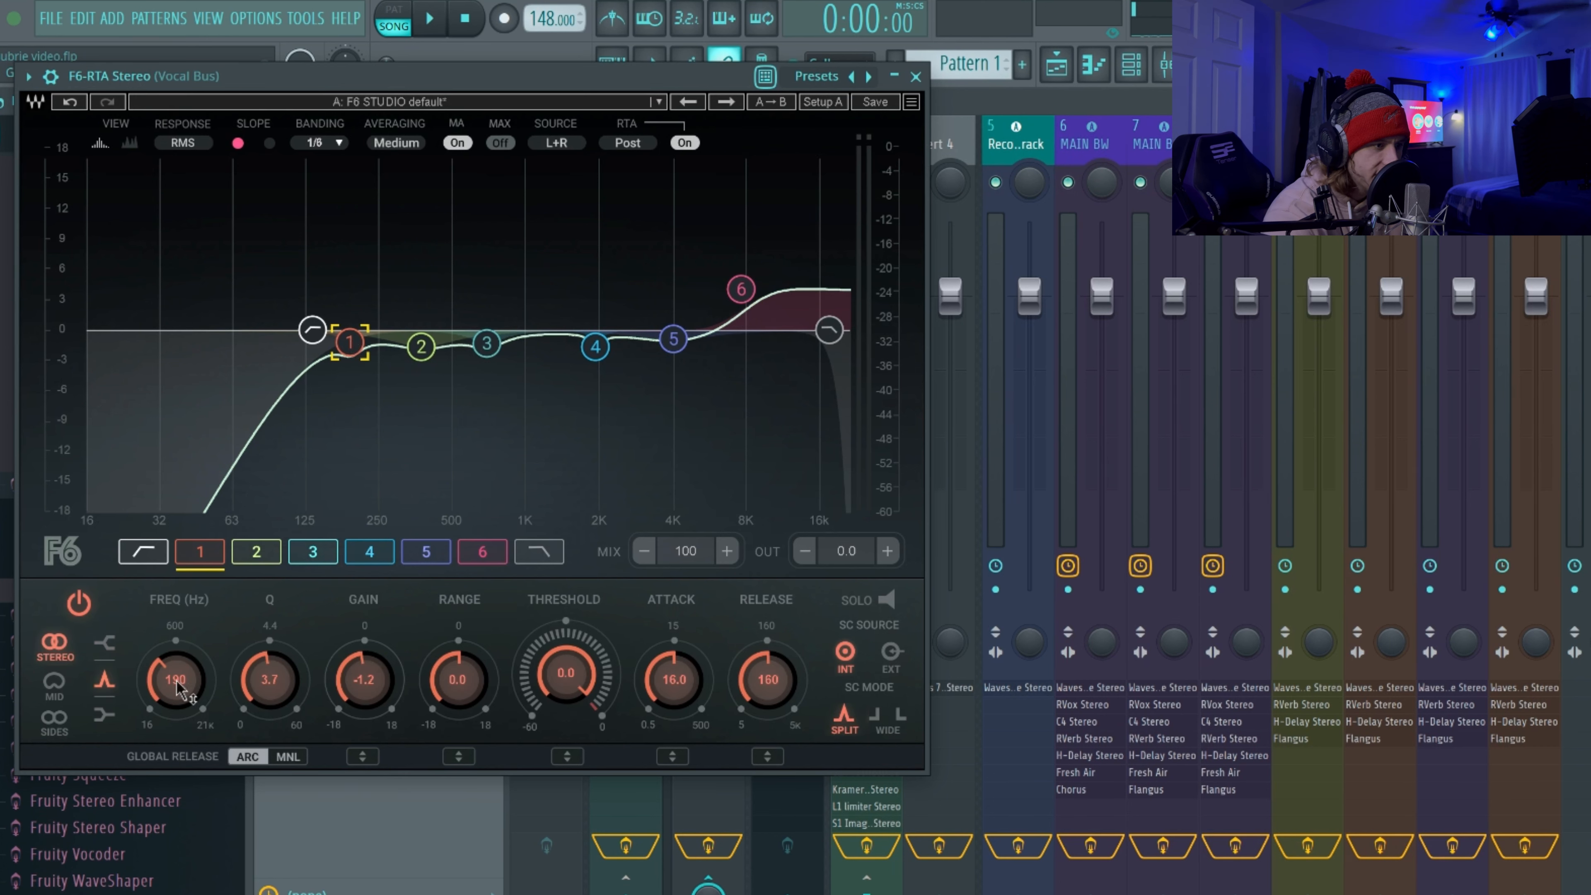
click(421, 346)
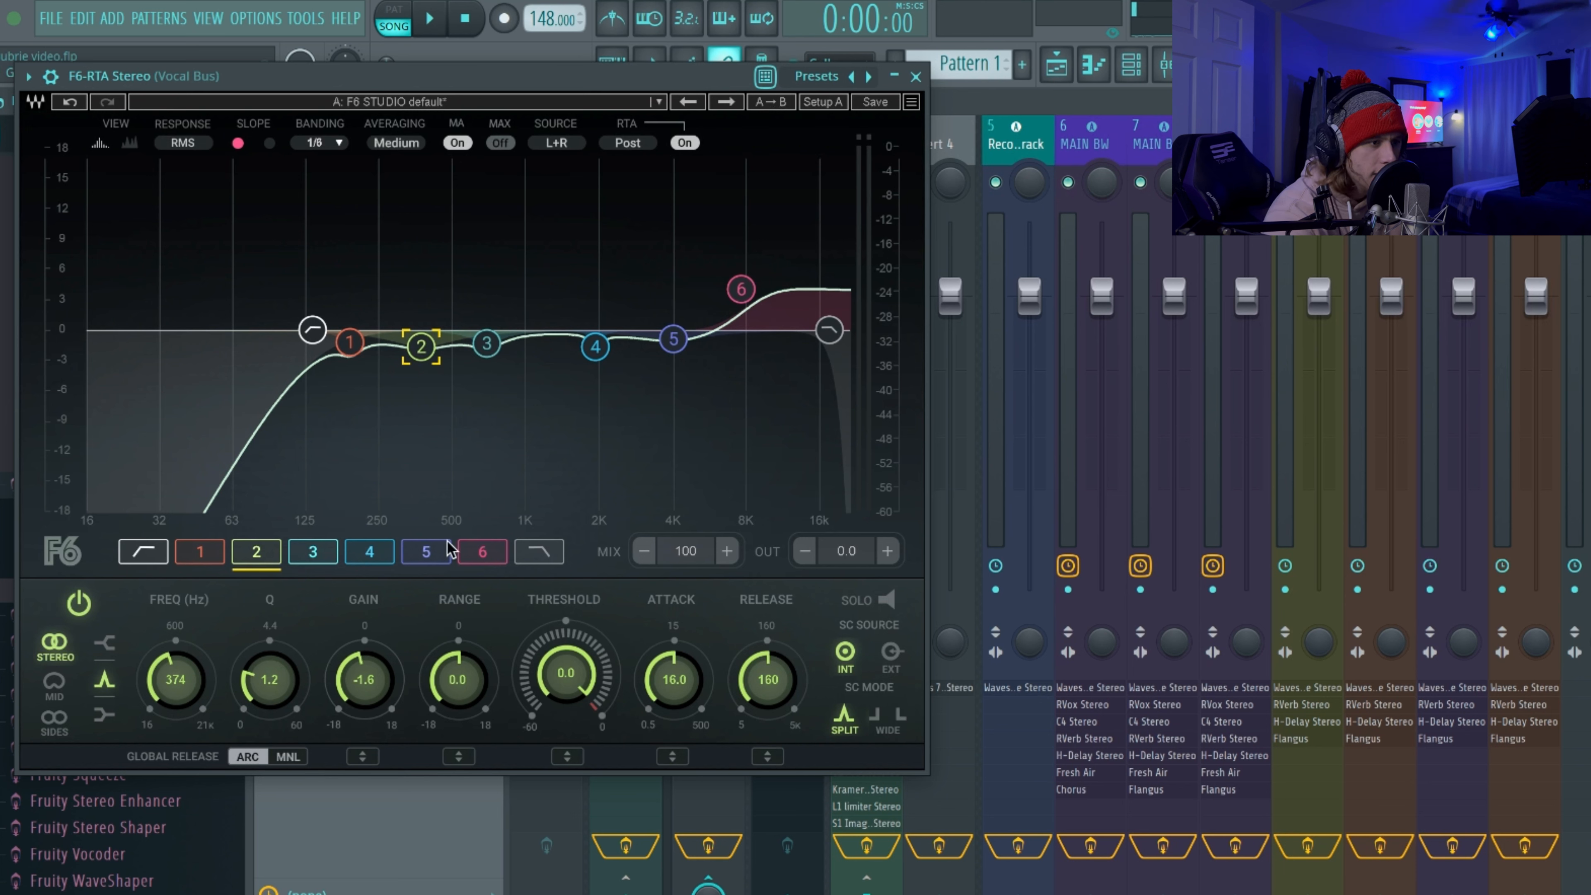
click(485, 344)
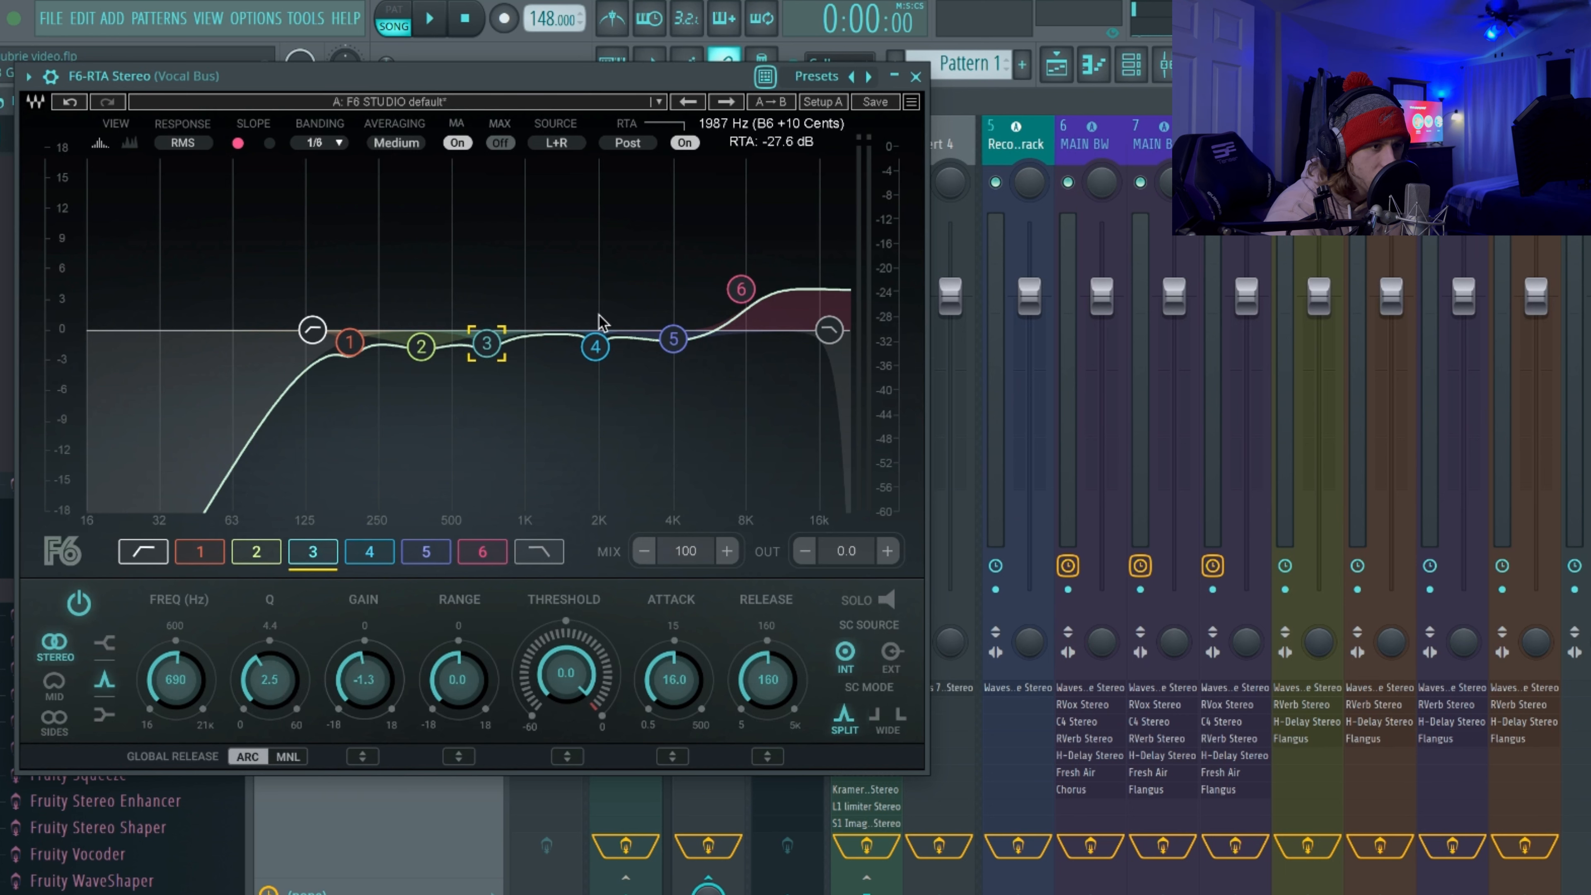
click(595, 347)
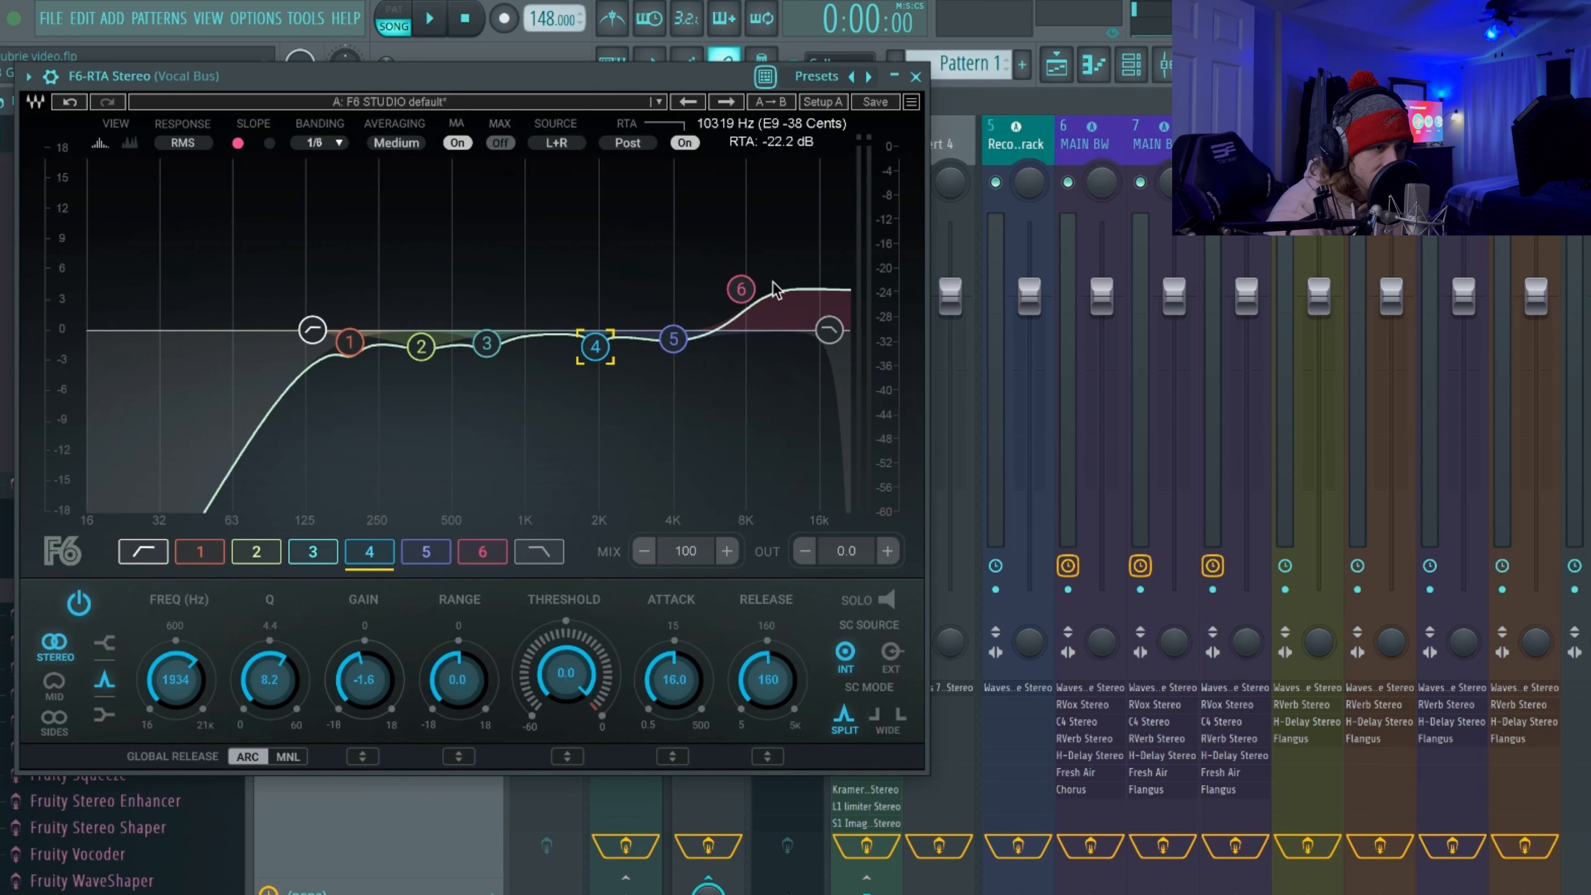
click(673, 338)
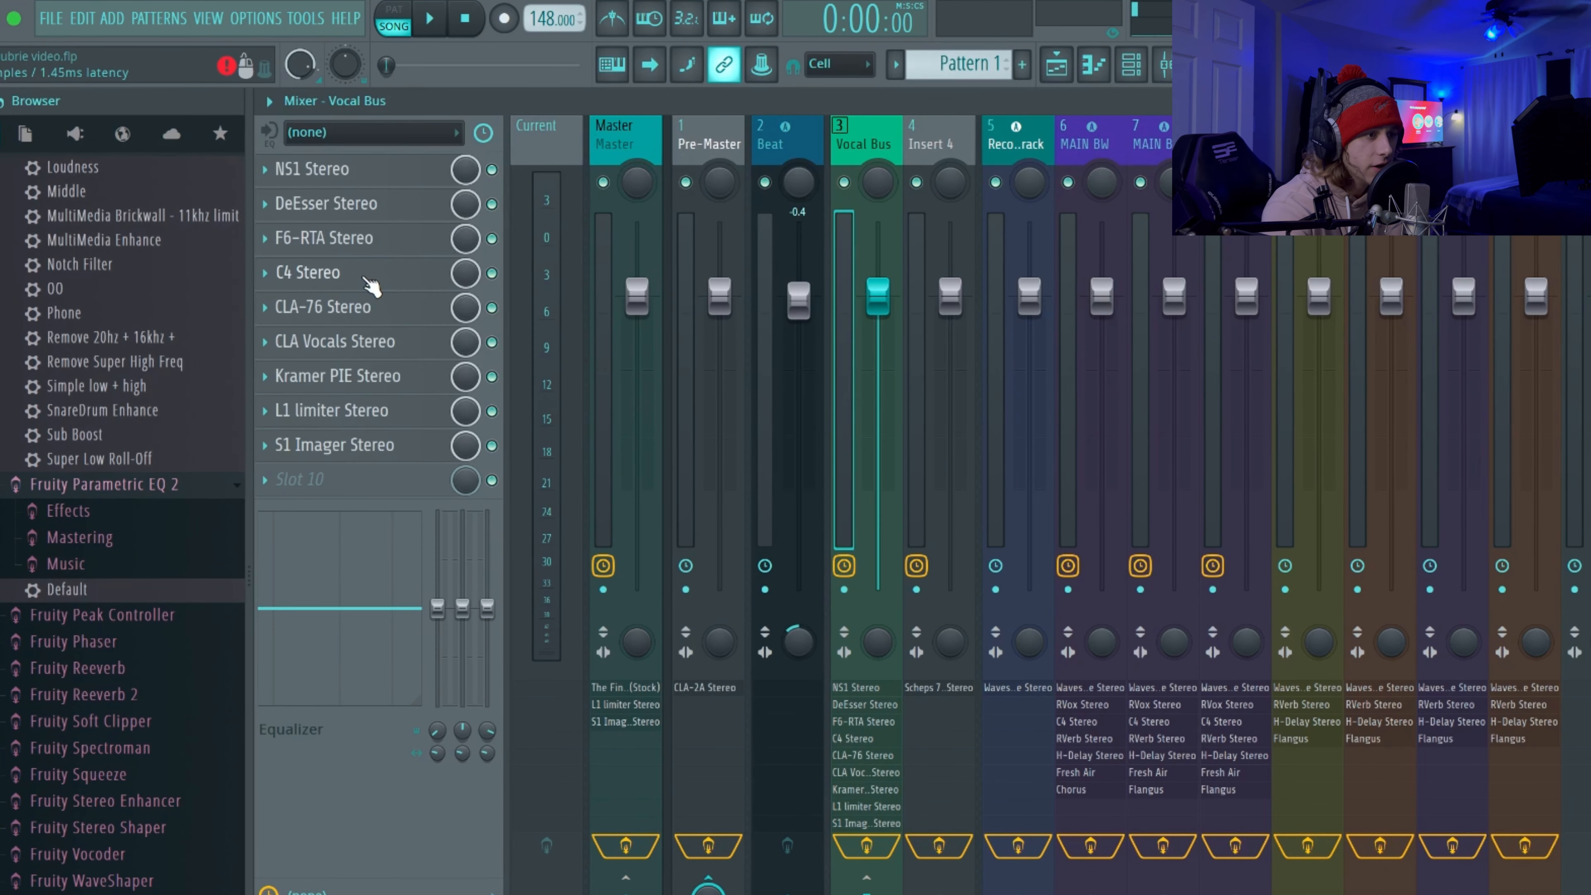
Open the C4 multiband processor on the Vocal Bus and browse its factory presets, keeping Pop vocal
click(370, 285)
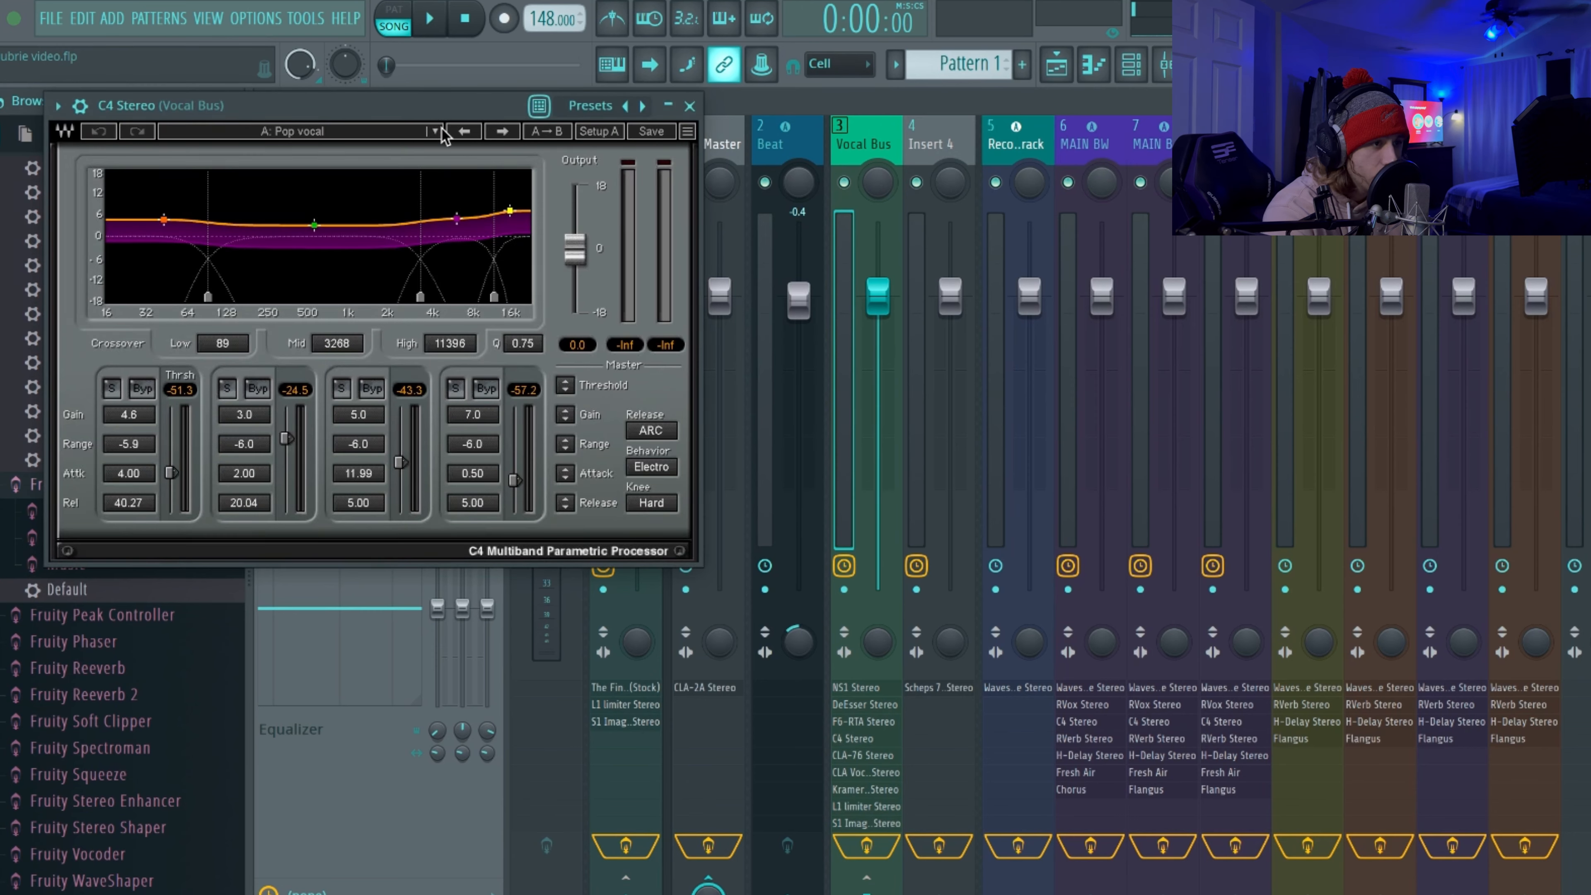
click(437, 132)
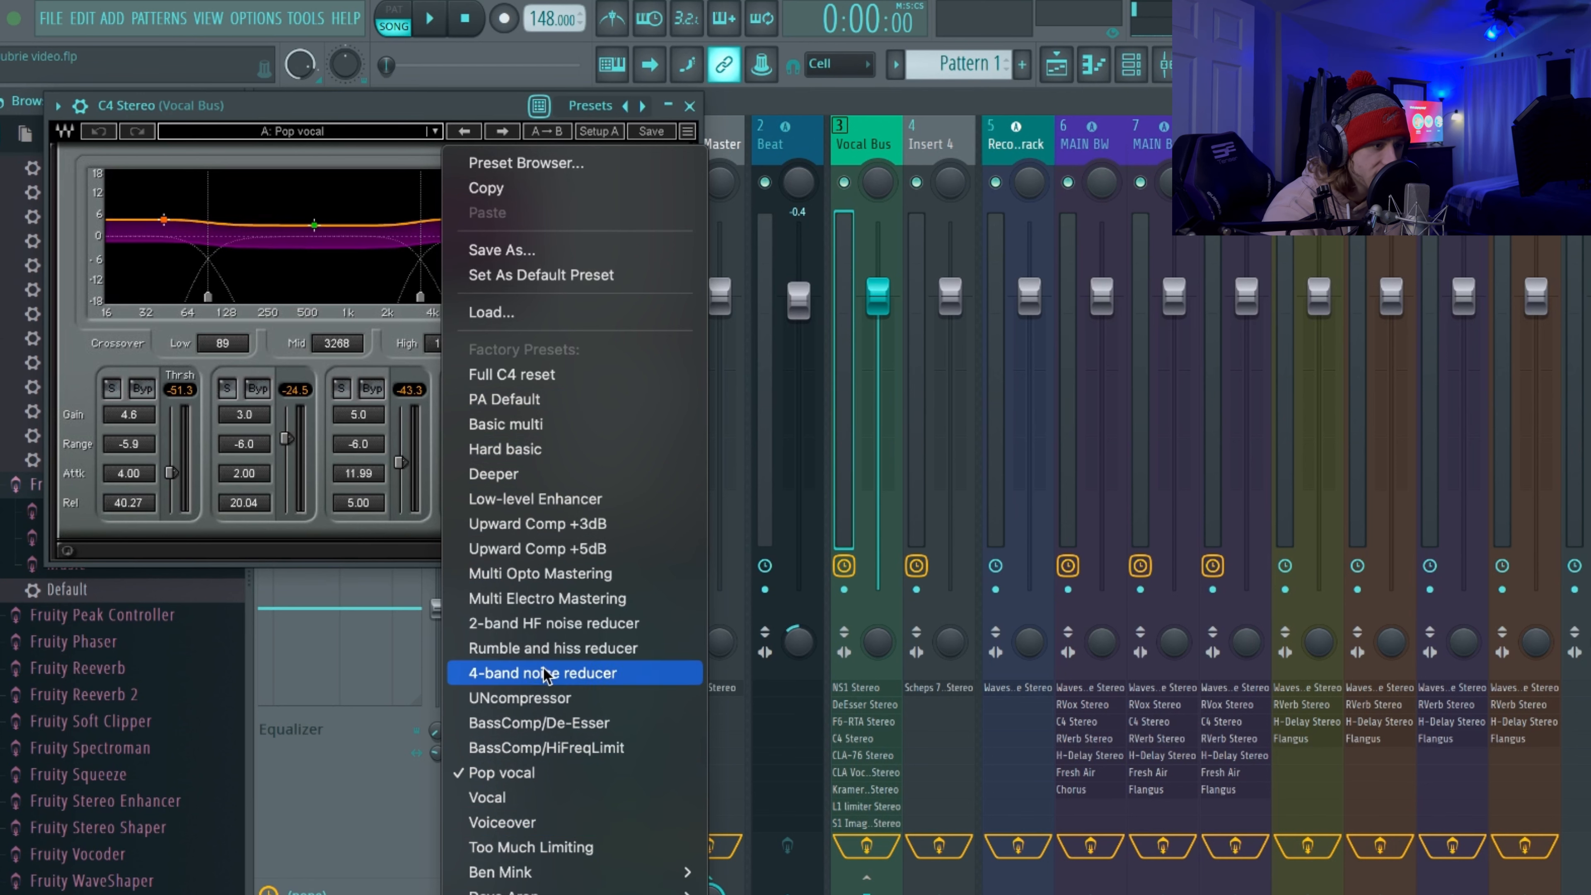
scroll(547, 648, down, 1)
scroll(547, 649, down, 7)
scroll(547, 646, up, 2)
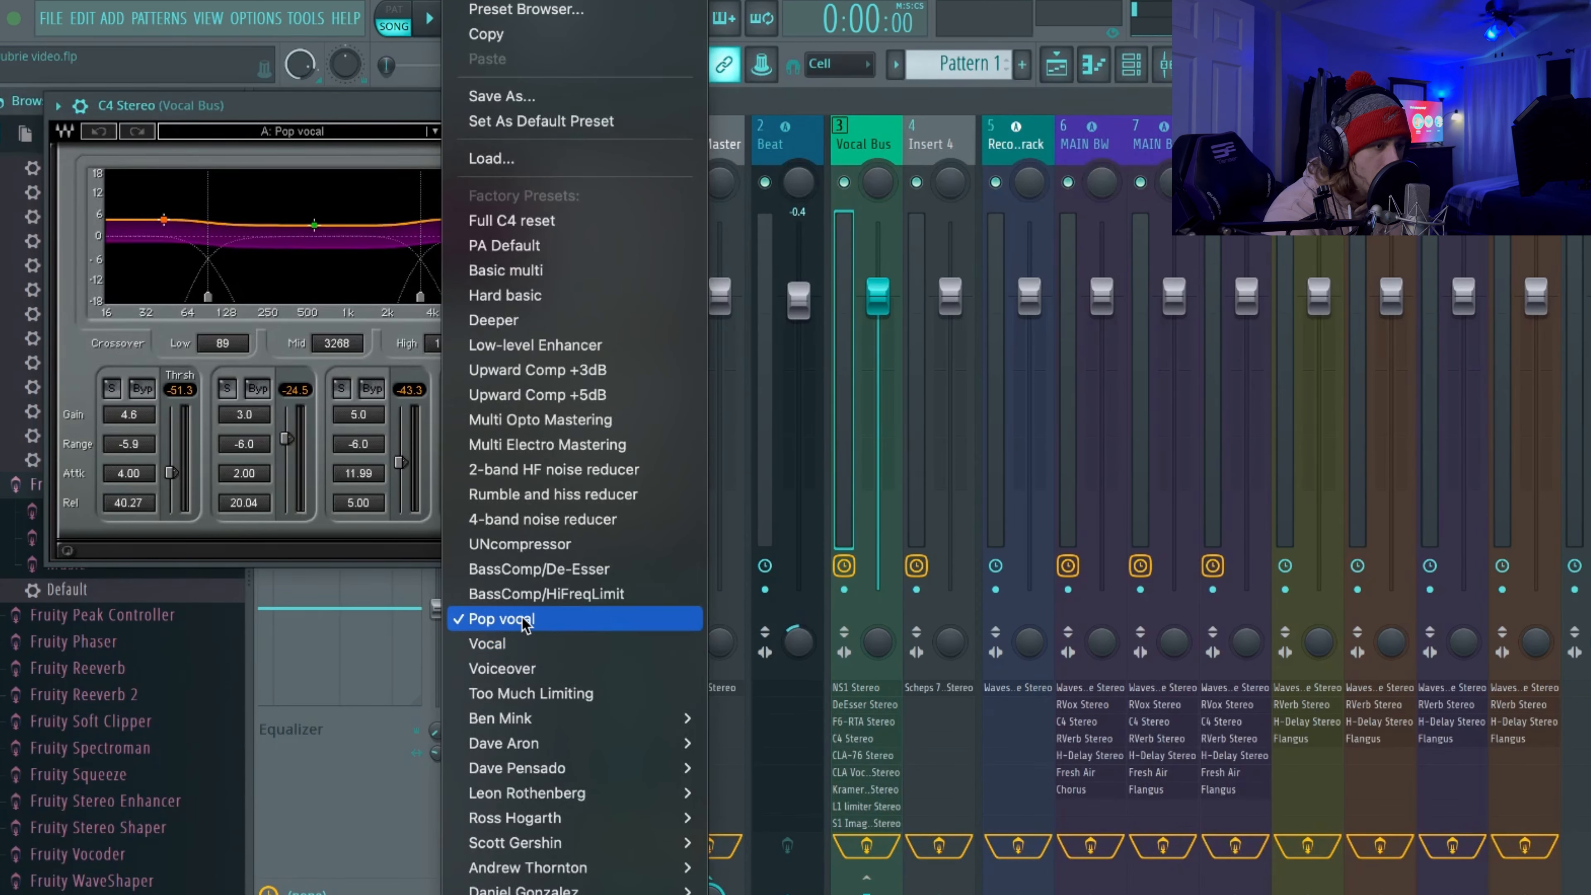
click(354, 128)
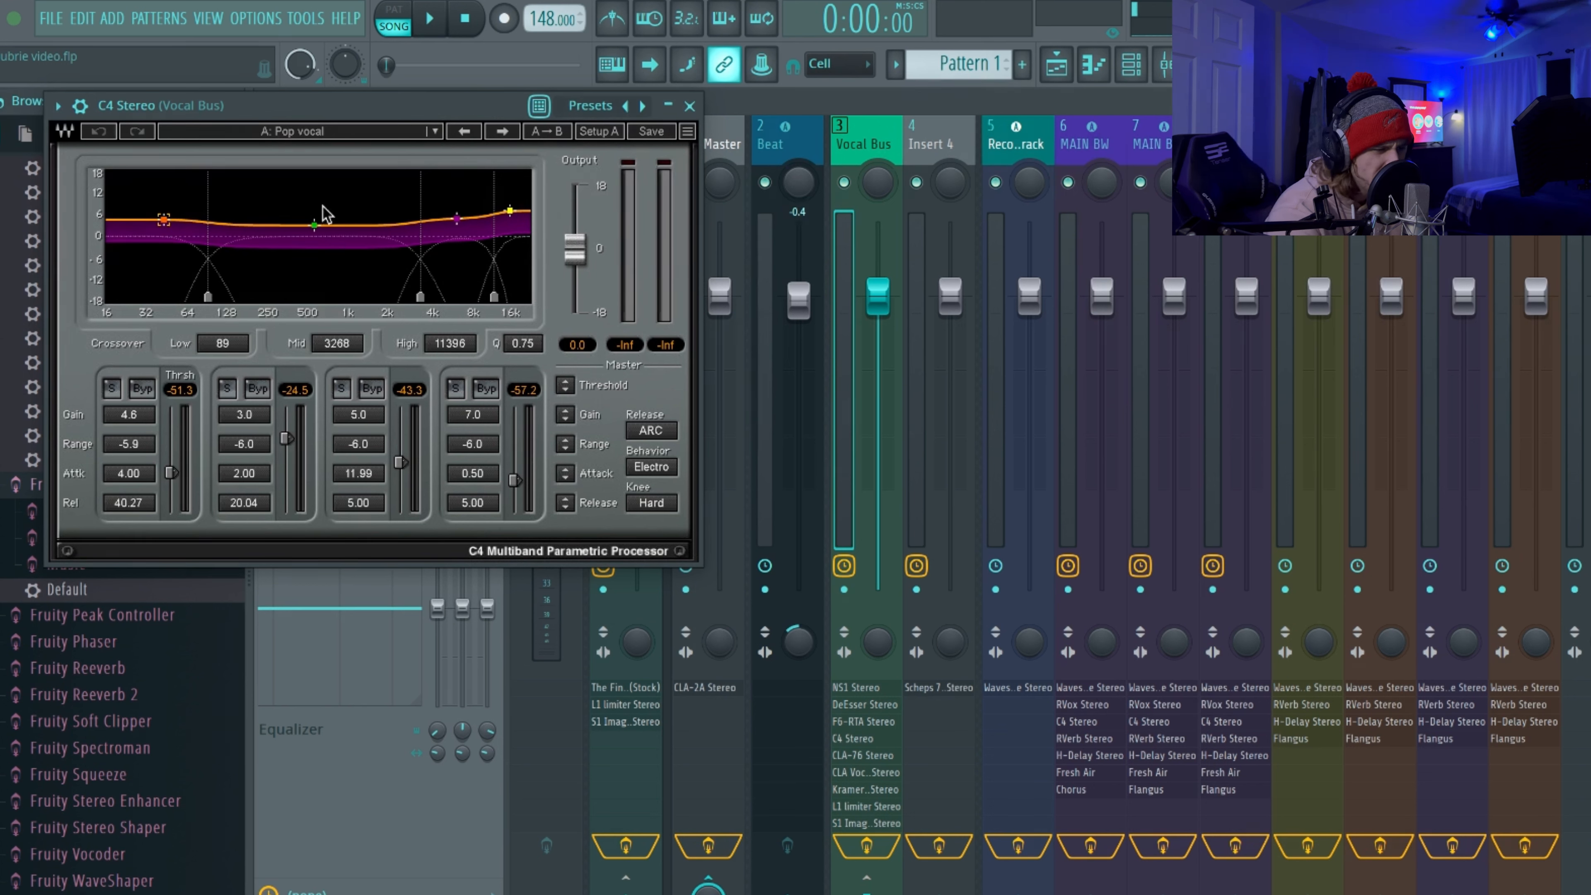
Set the attack of the Vocal Bus CLA-76 compressor to about 4 and check its input, output and release settings
click(366, 313)
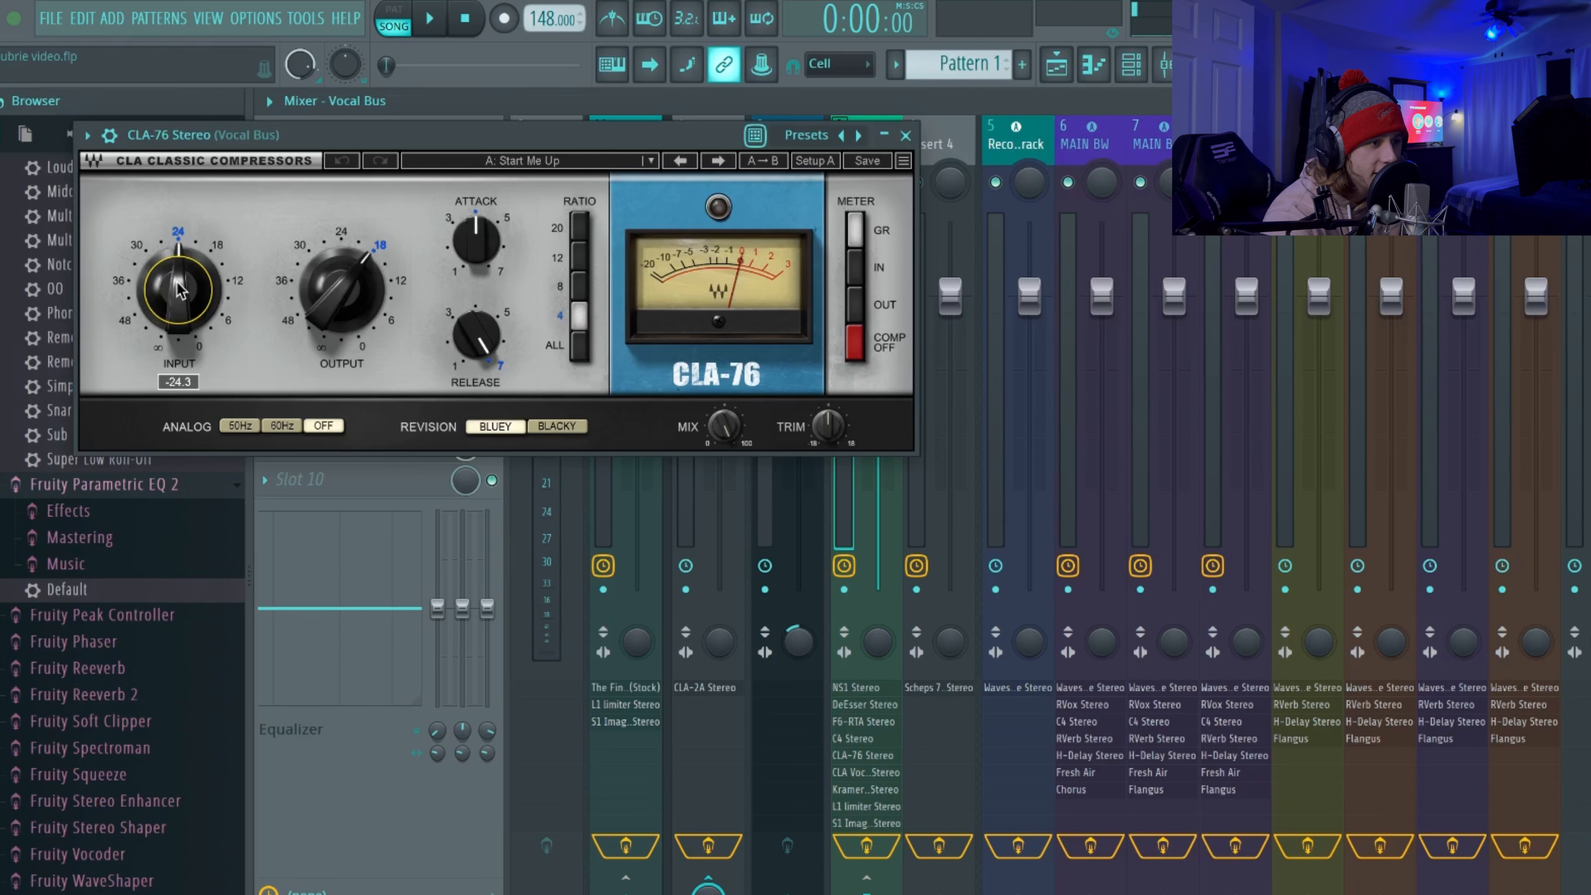
click(345, 286)
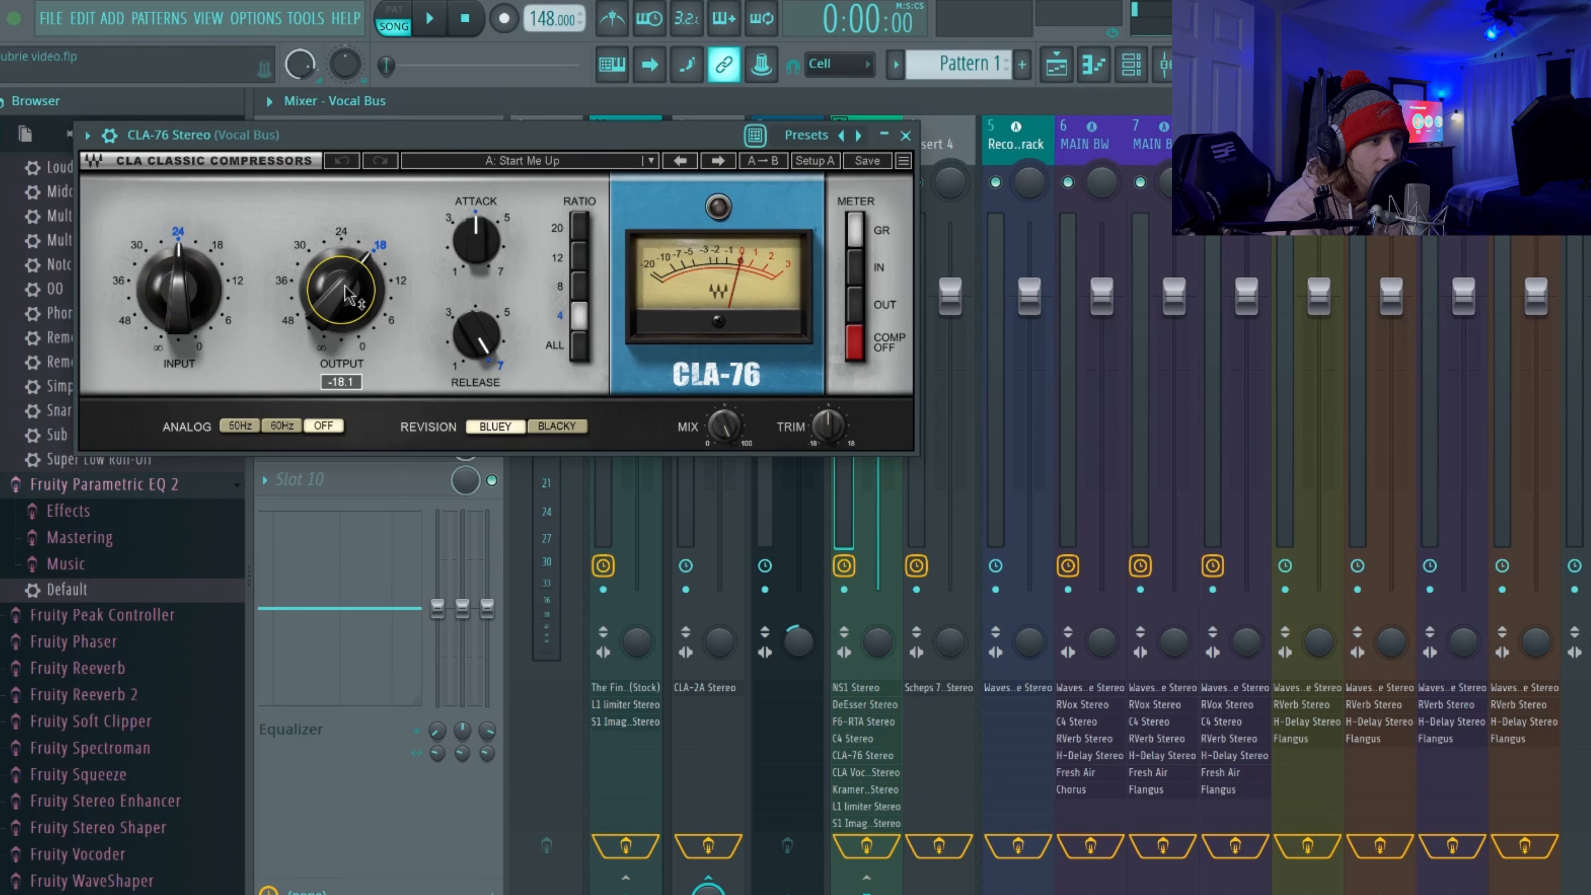
click(473, 254)
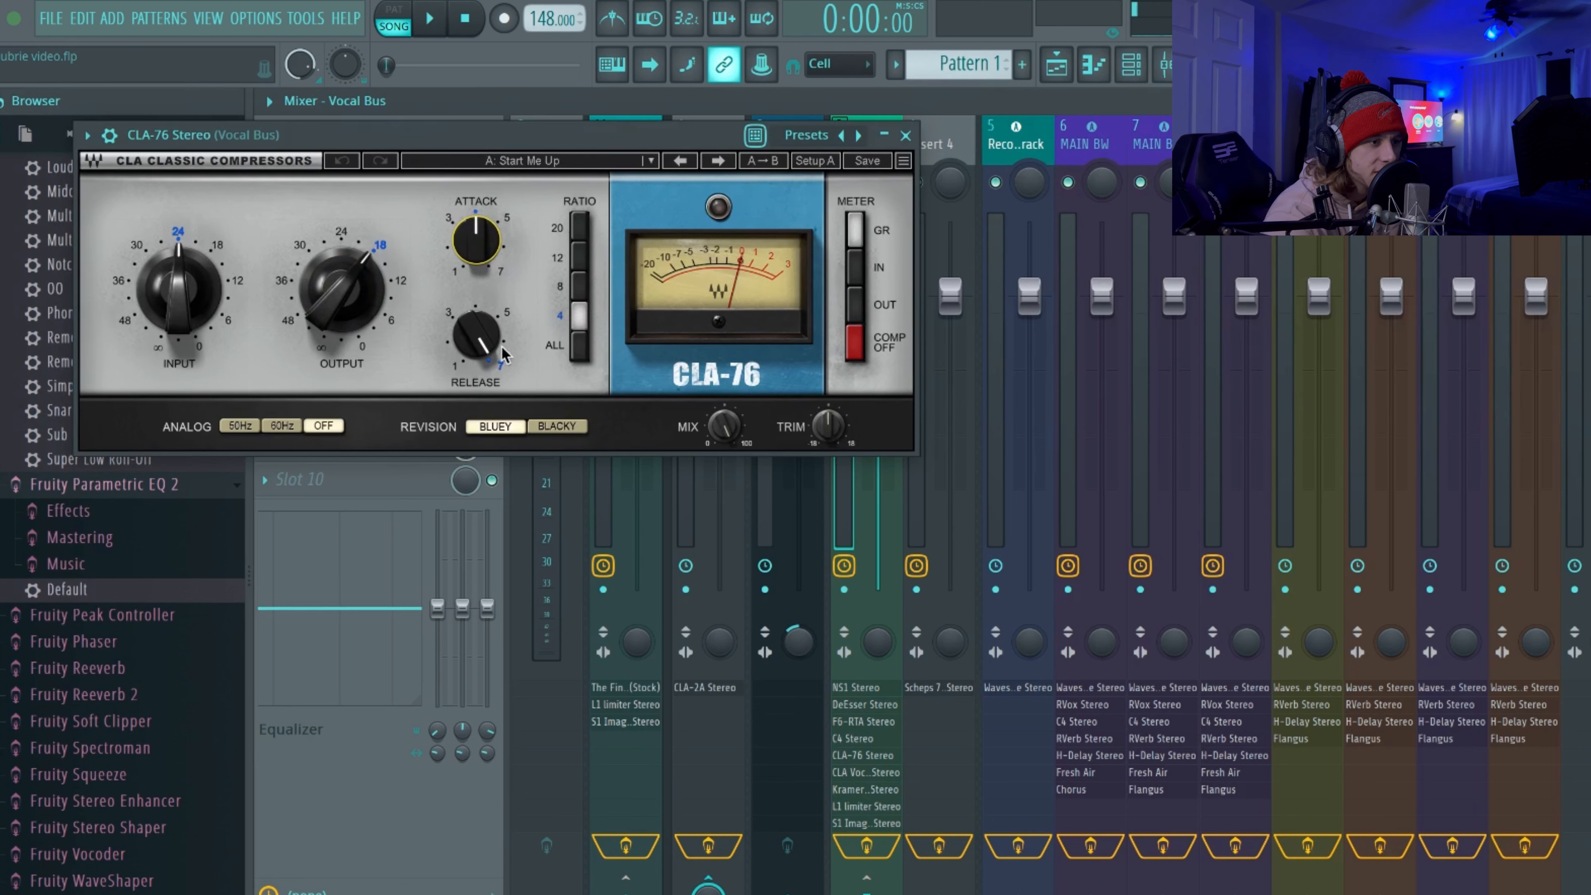
click(475, 234)
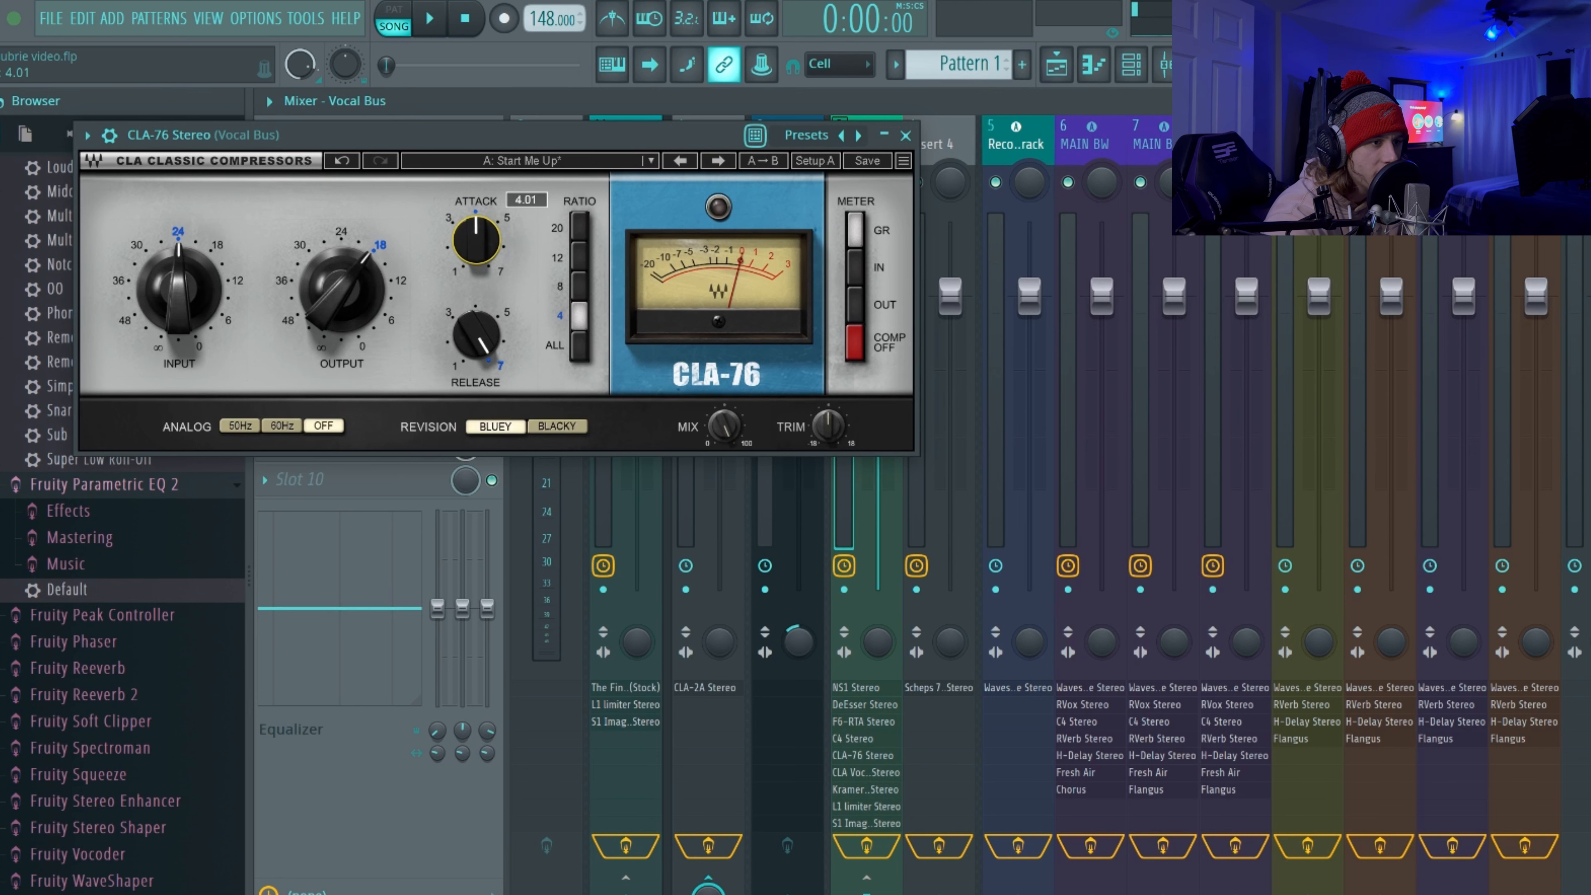
click(479, 337)
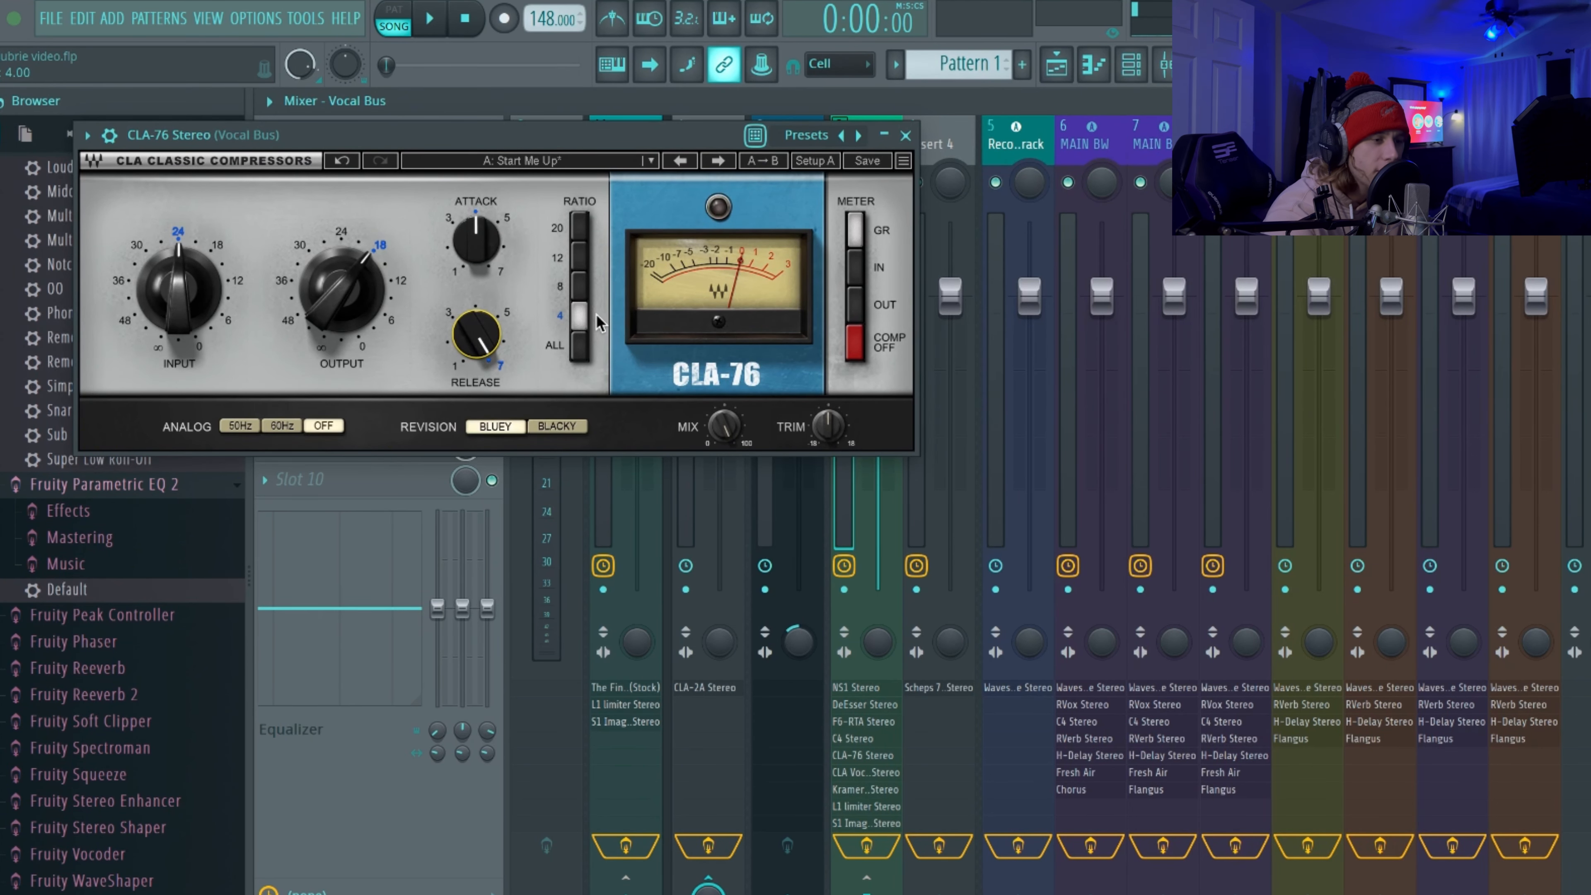
key(Escape)
Open the CLA Vocals plugin on the Vocal Bus and check its bass, treble and compress levels
click(341, 340)
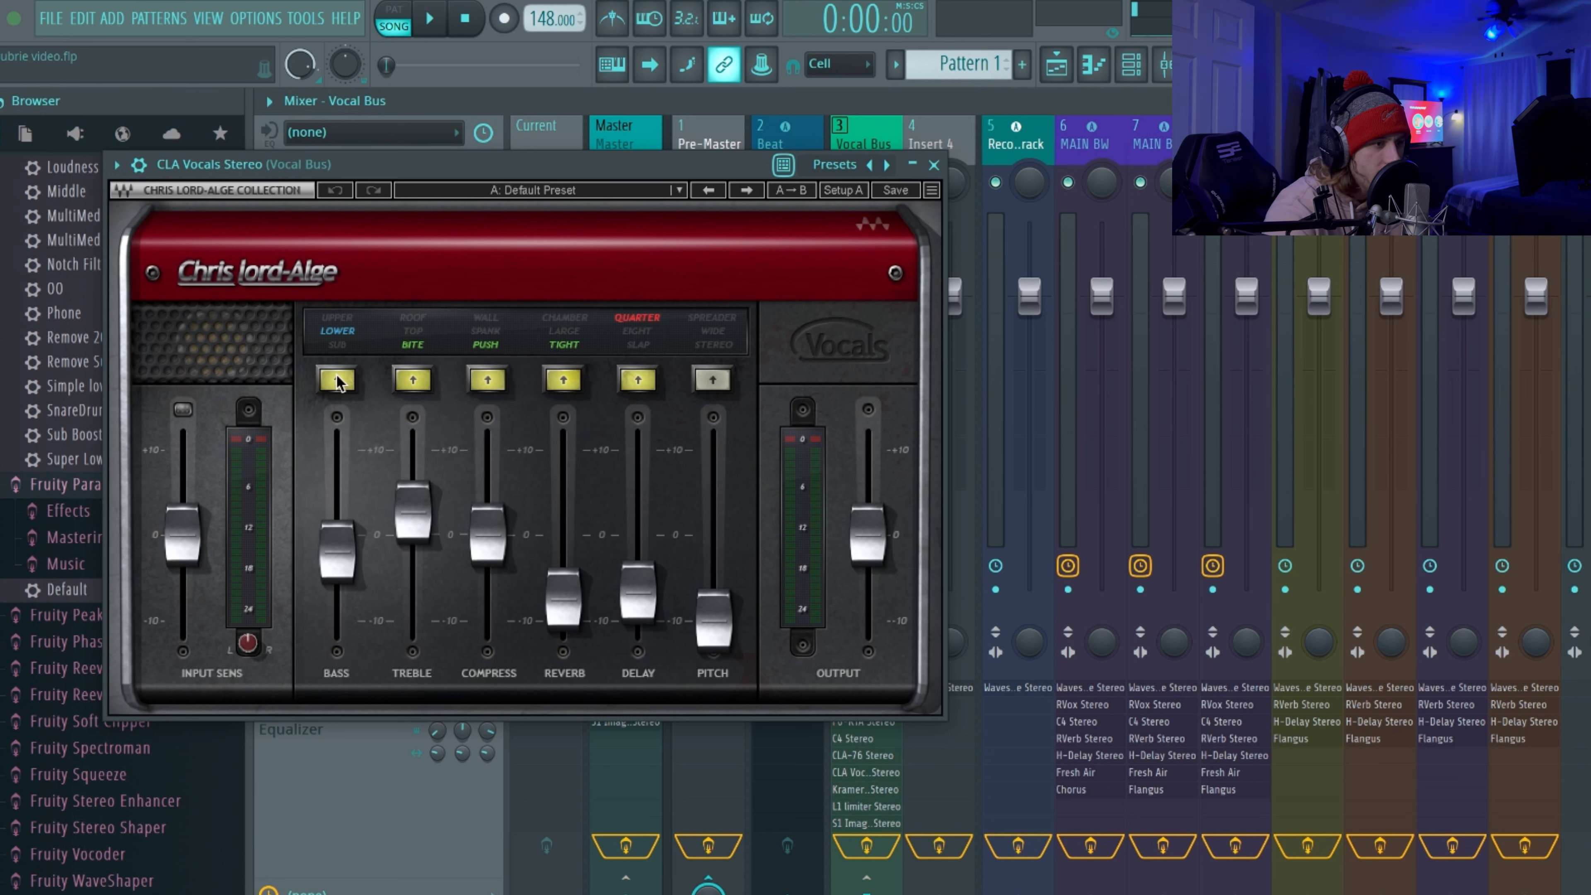
click(344, 547)
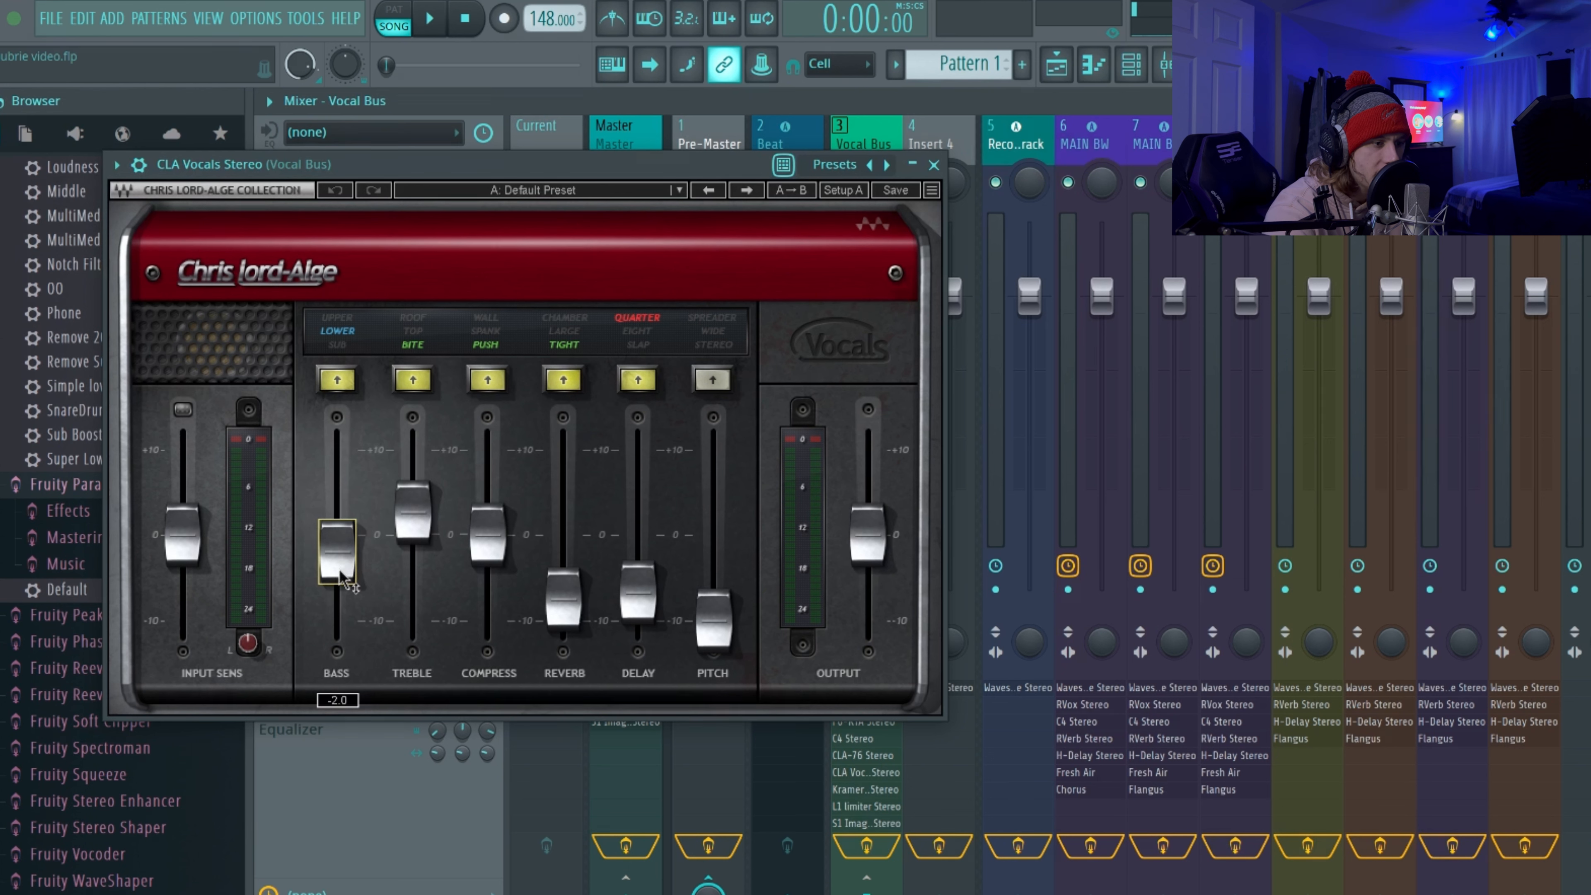
click(413, 523)
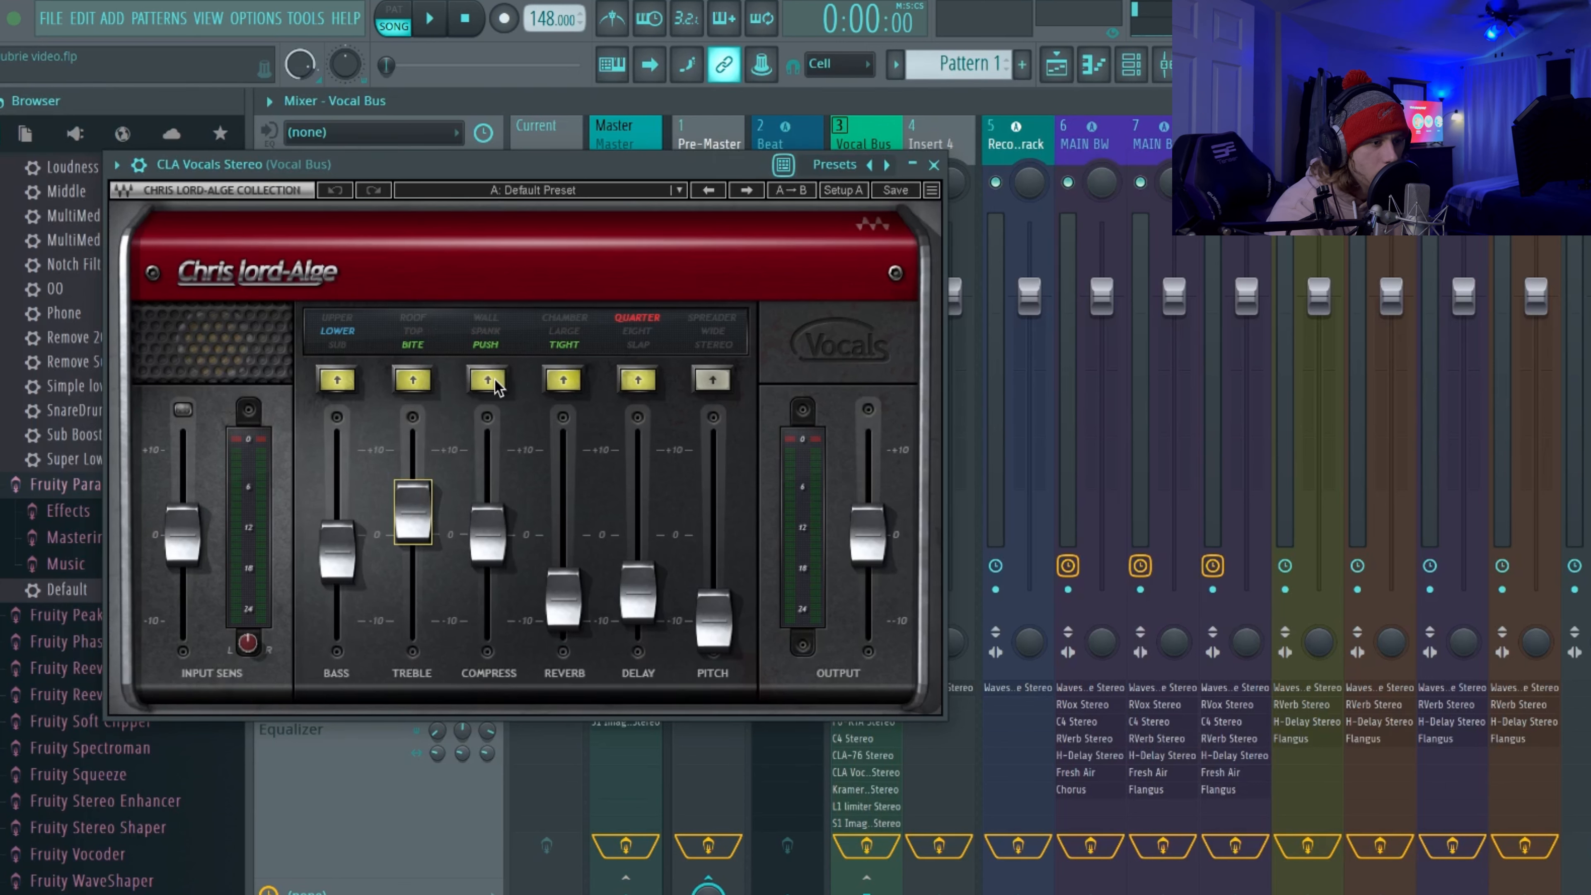
click(492, 528)
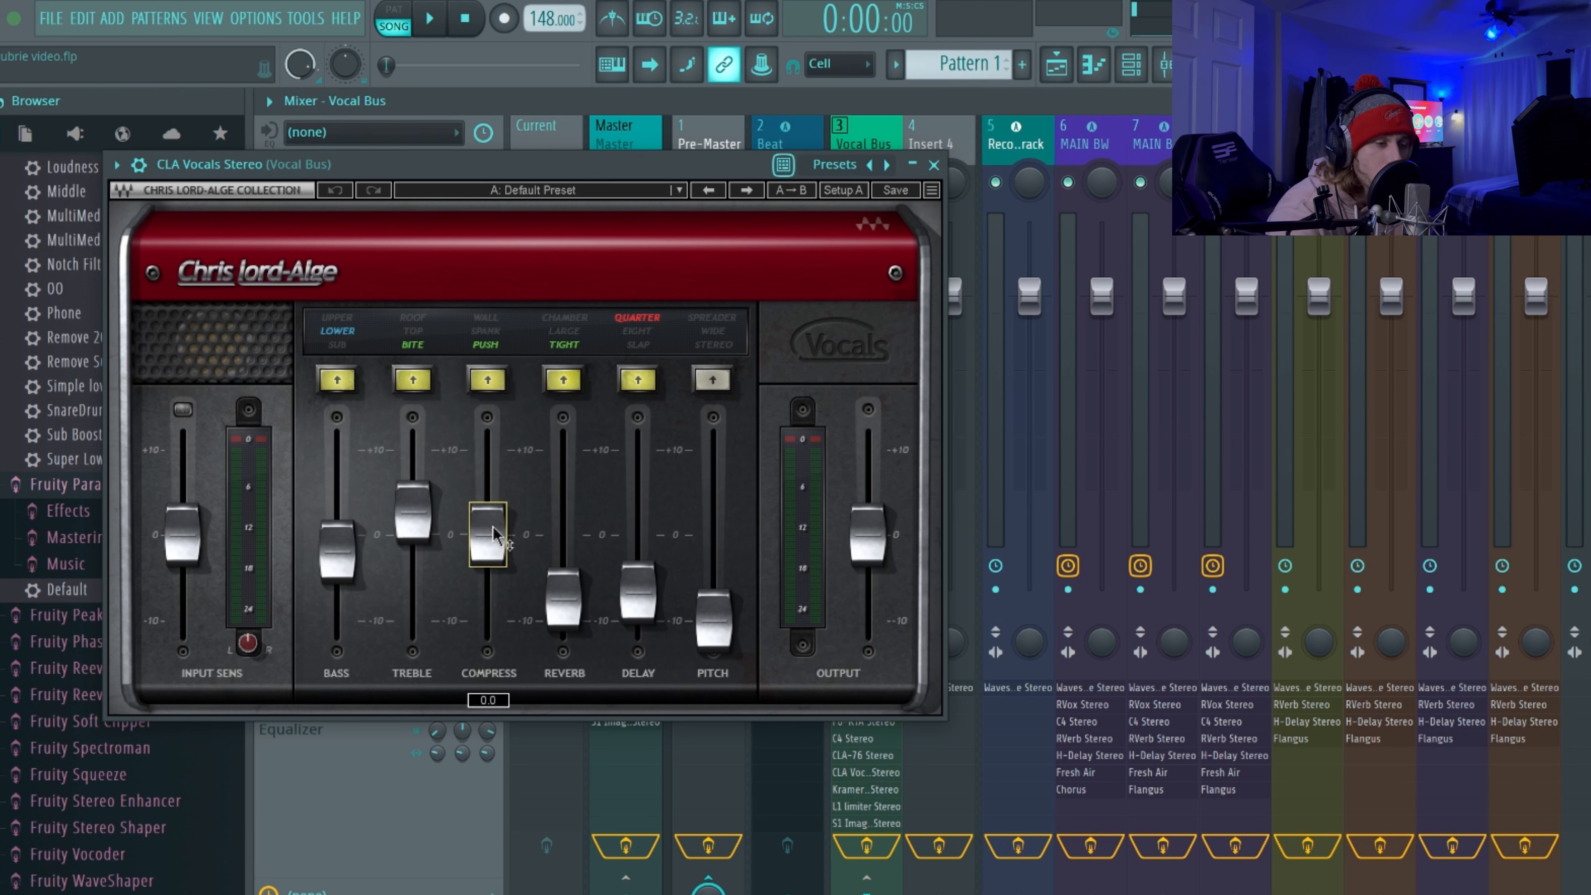
Try the CLA Vocals compress section in Bypass with its level at 9.7, and return it to Push at 0
click(490, 387)
click(491, 389)
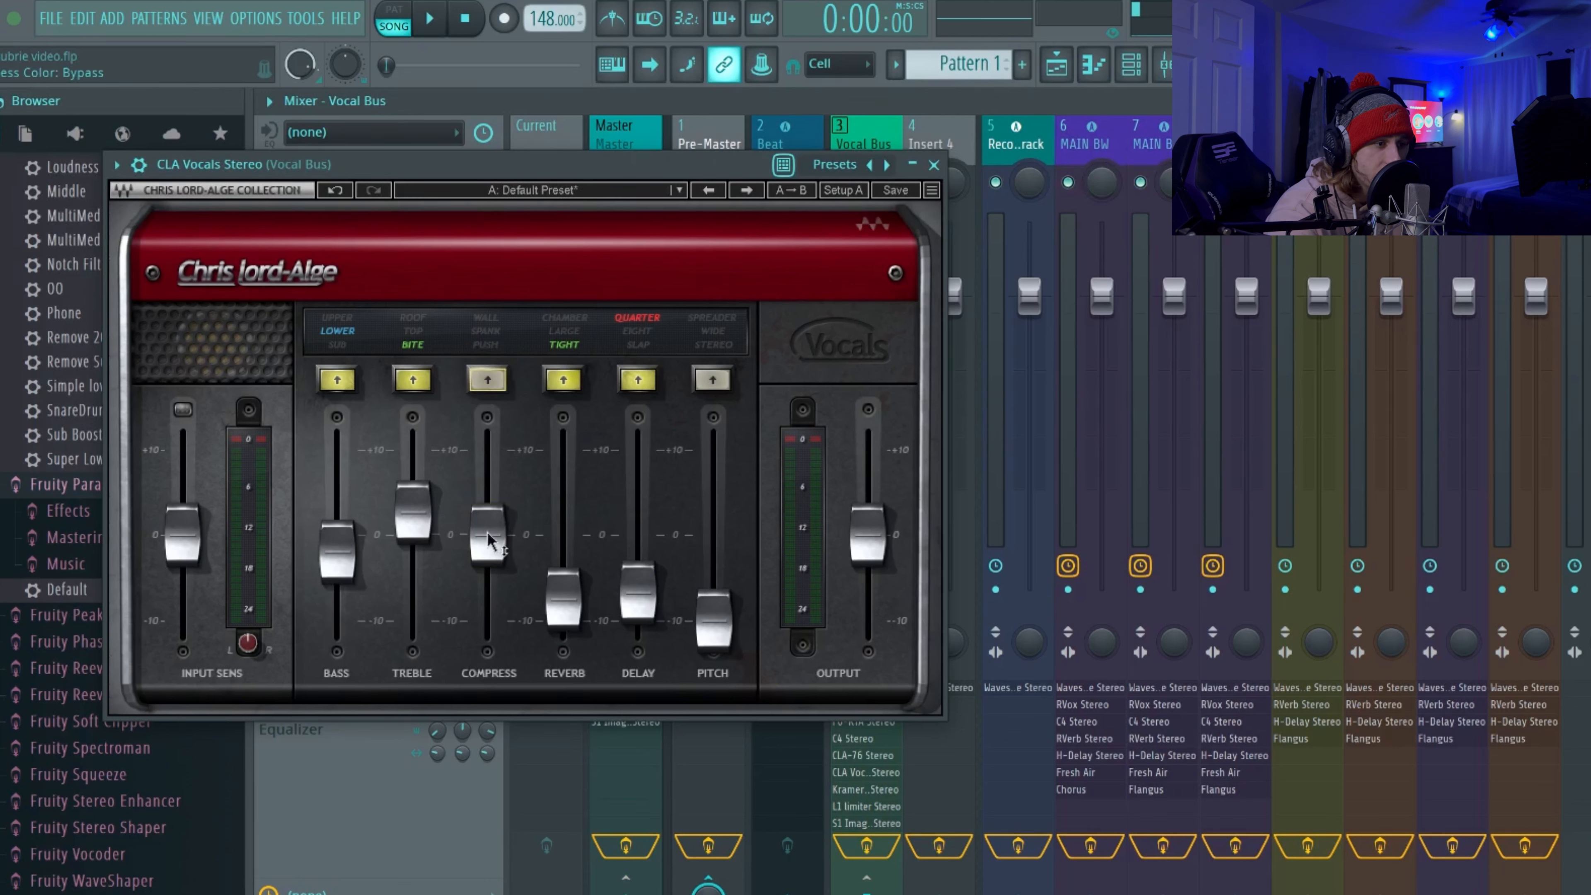
drag(487, 534, 487, 450)
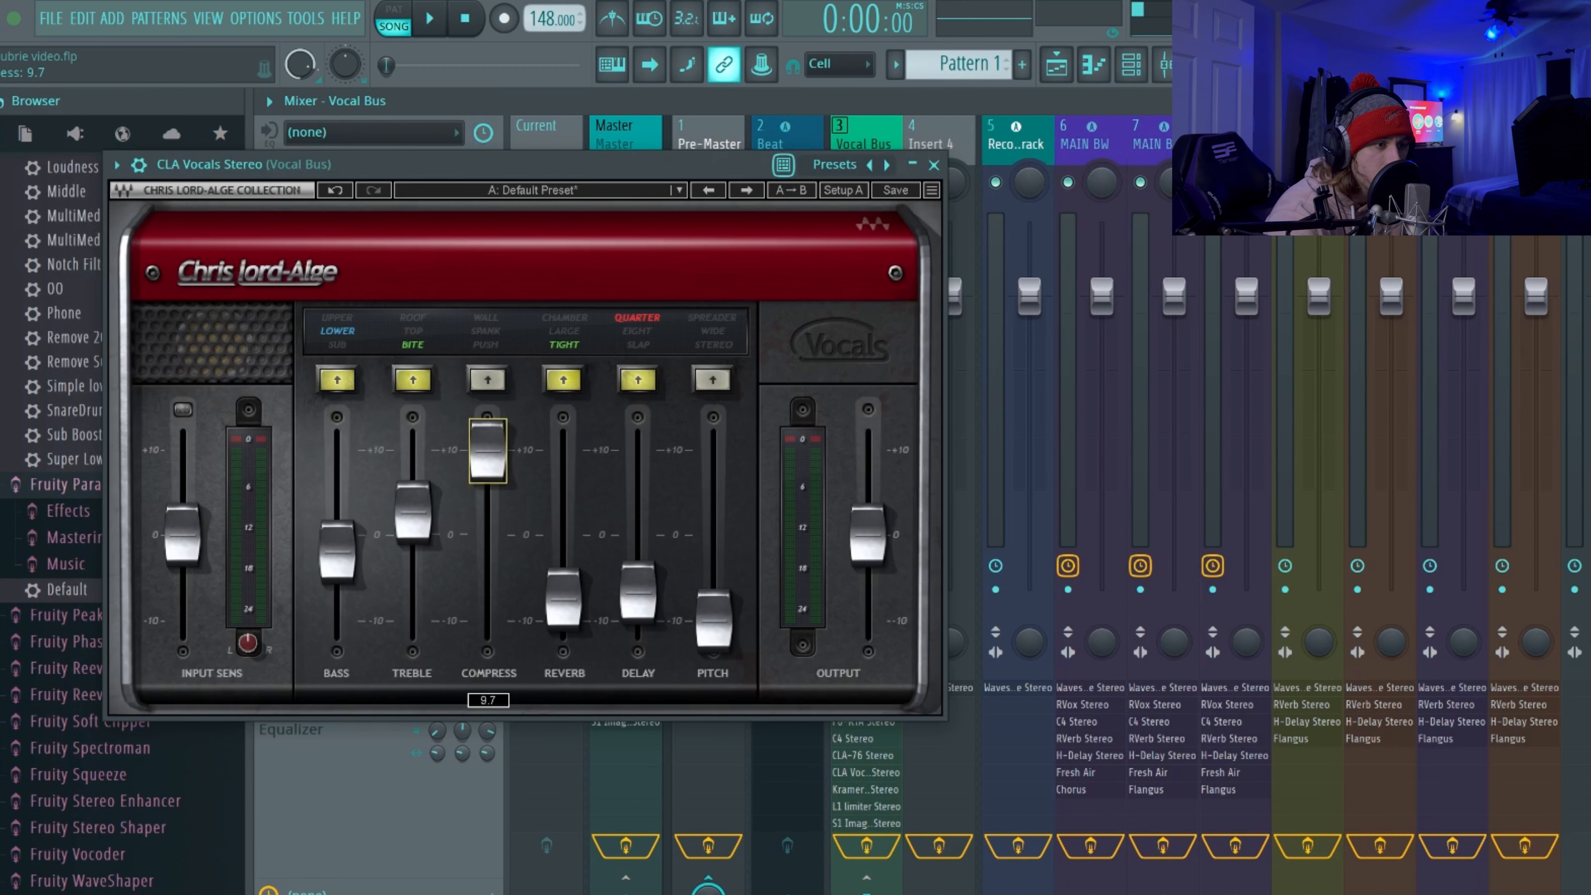
click(484, 378)
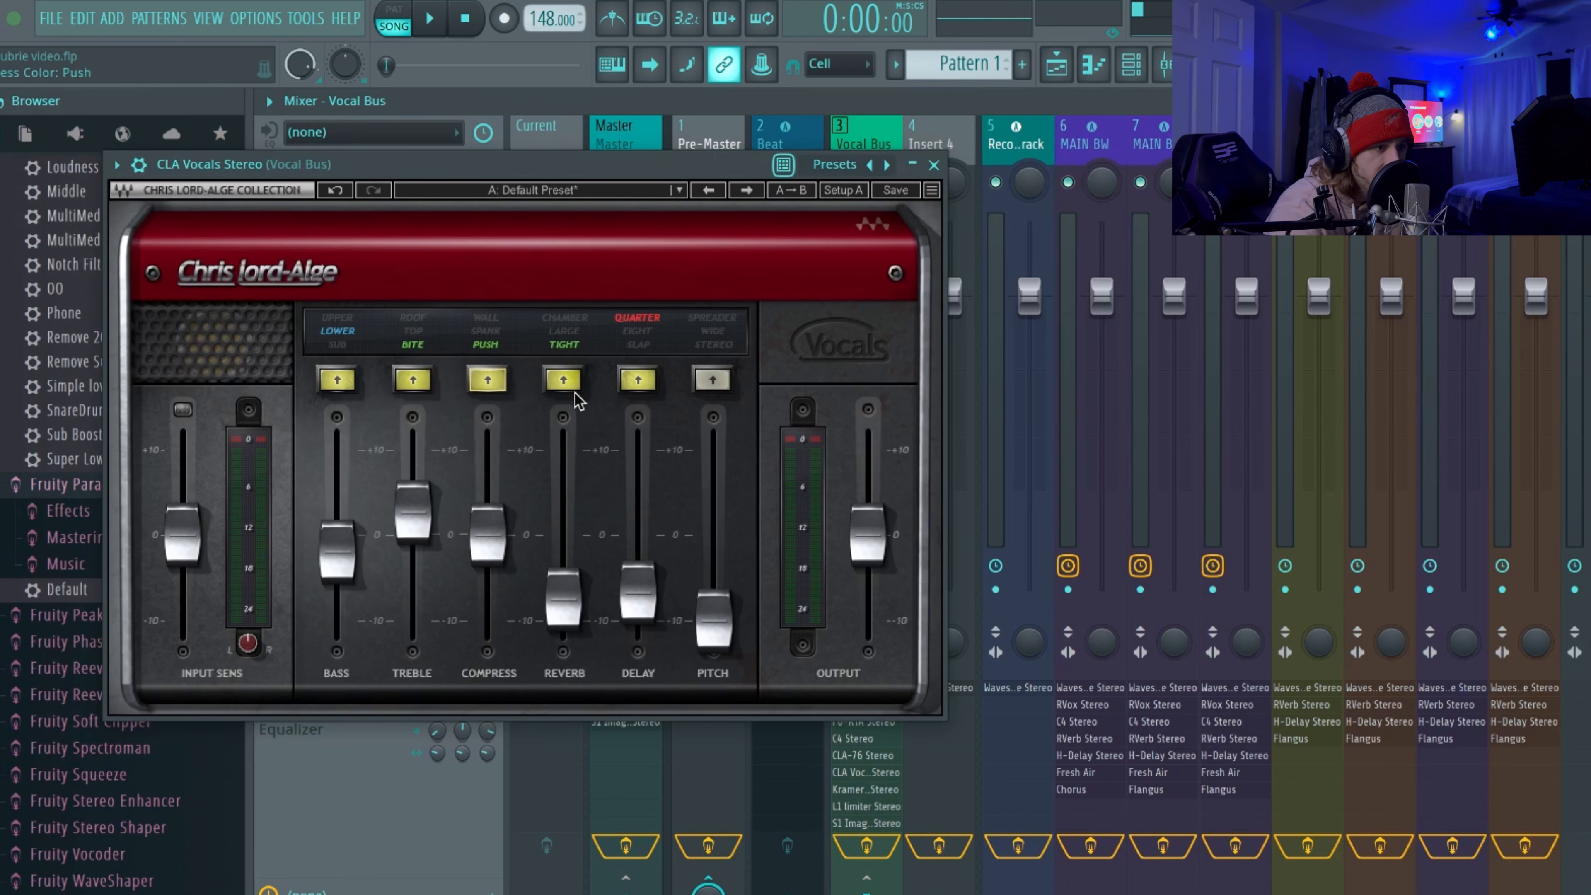
Set the reverb level of CLA Vocals to -6.8 and check its delay level
drag(589, 605, 589, 600)
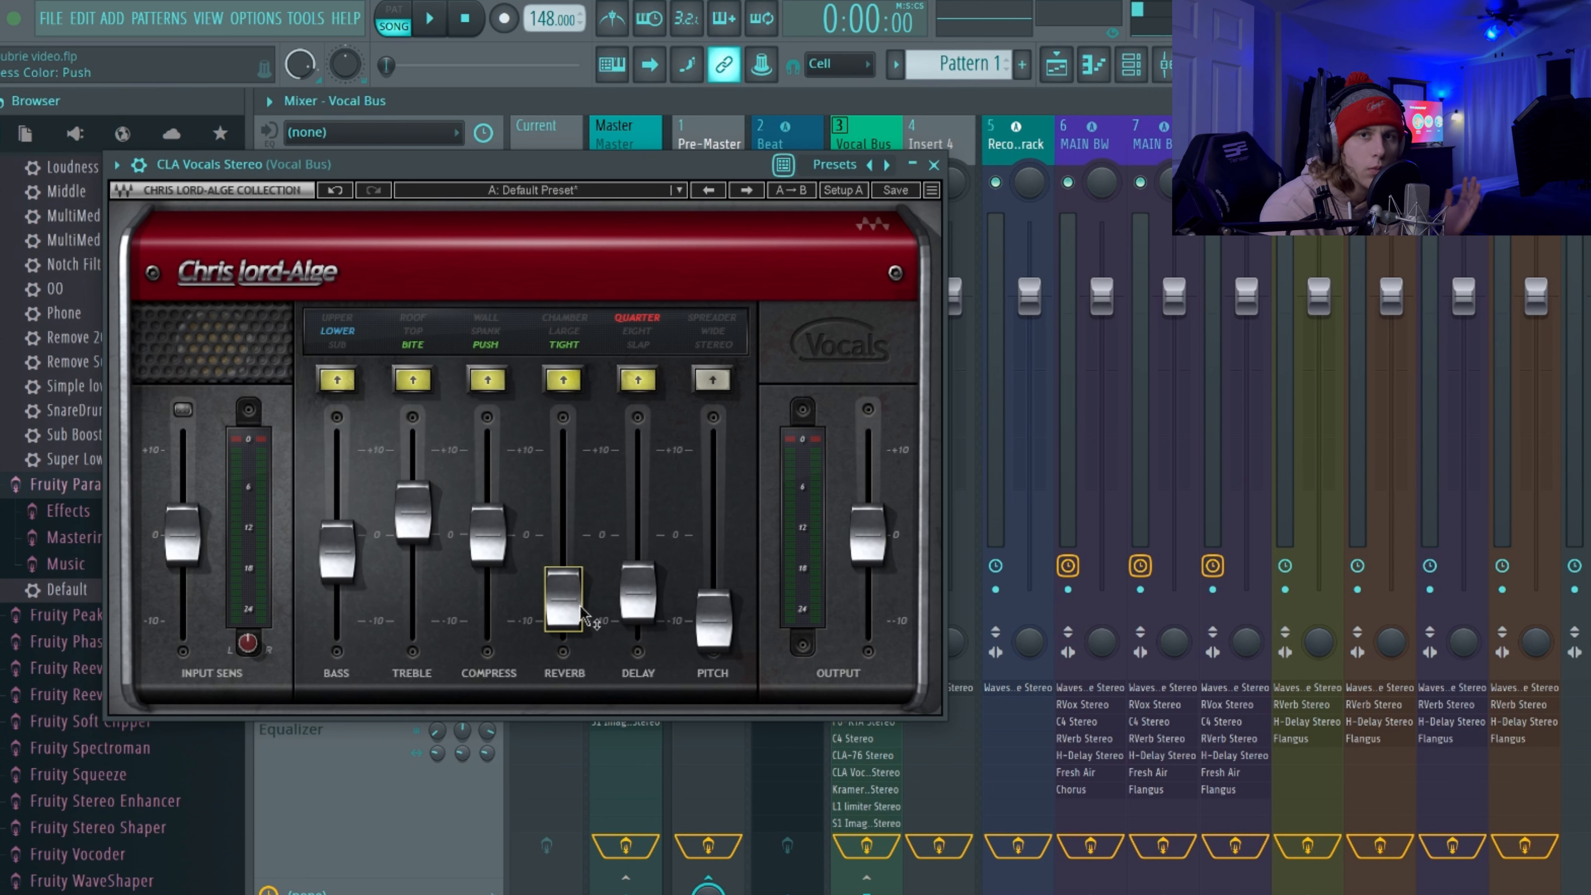
mouse_move(577, 606)
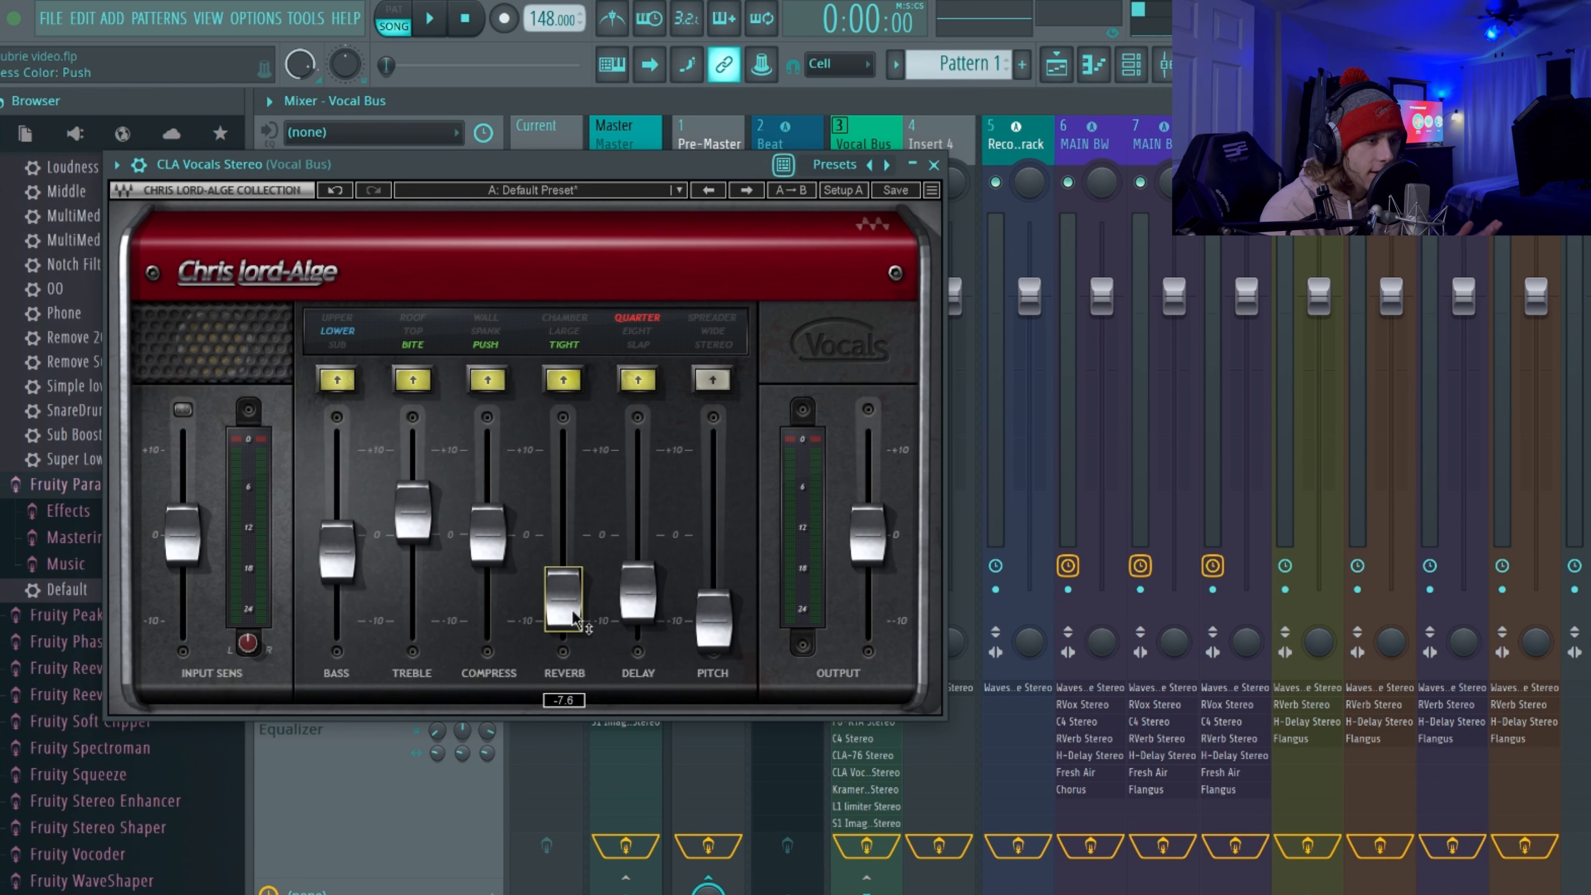
mouse_move(578, 613)
mouse_down()
mouse_move(578, 633)
mouse_move(564, 592)
mouse_up()
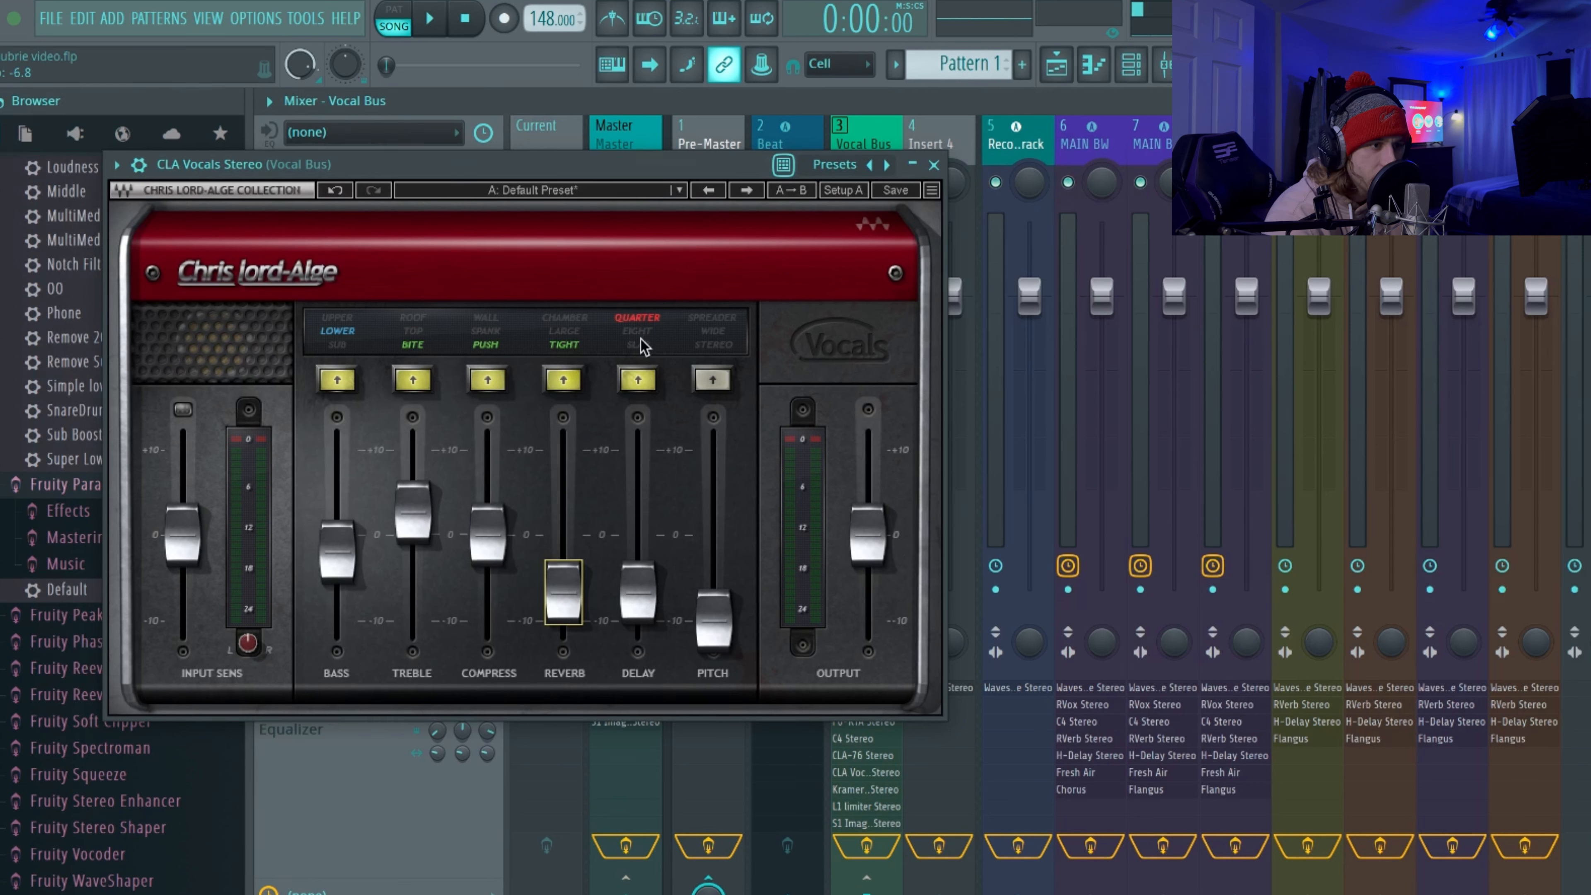
click(643, 593)
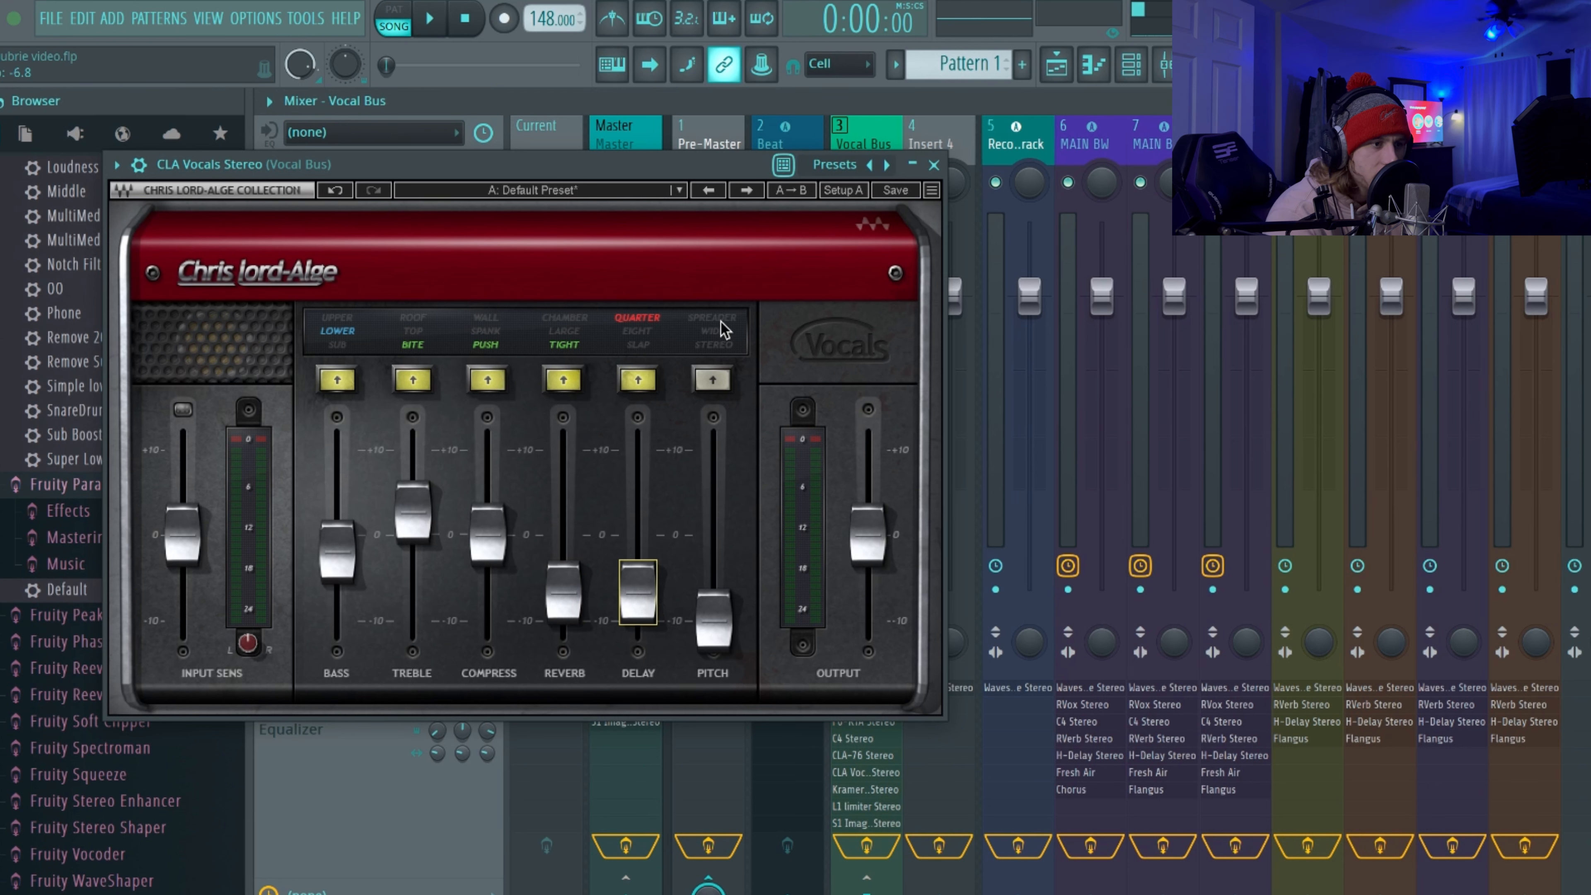
Cycle through the pitch modes of CLA Vocals to review each option
click(714, 381)
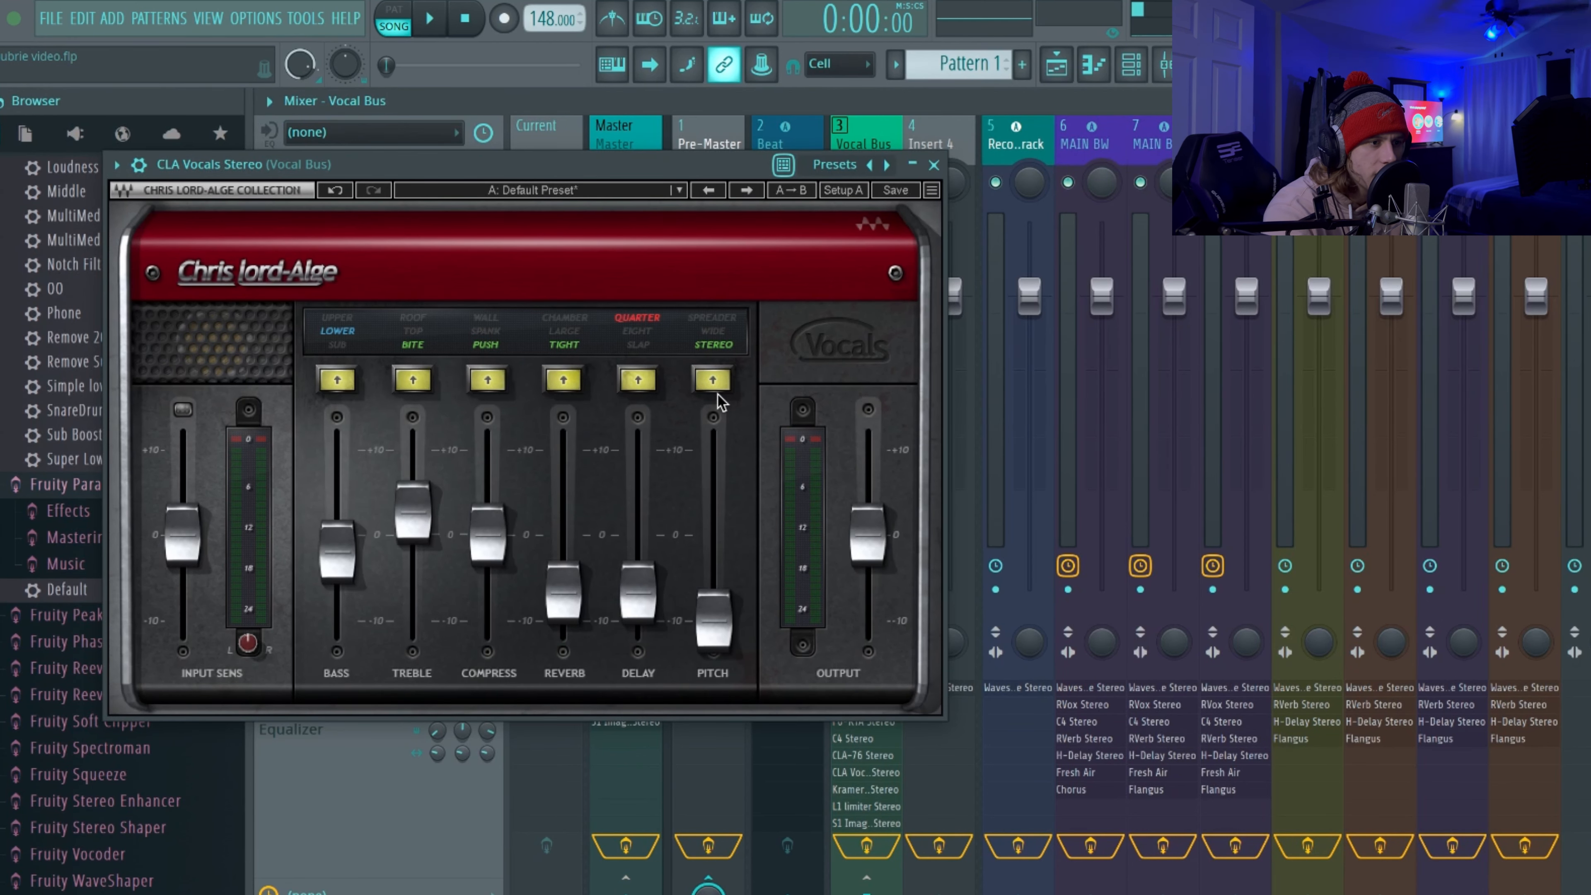
click(714, 381)
click(714, 381)
click(714, 381)
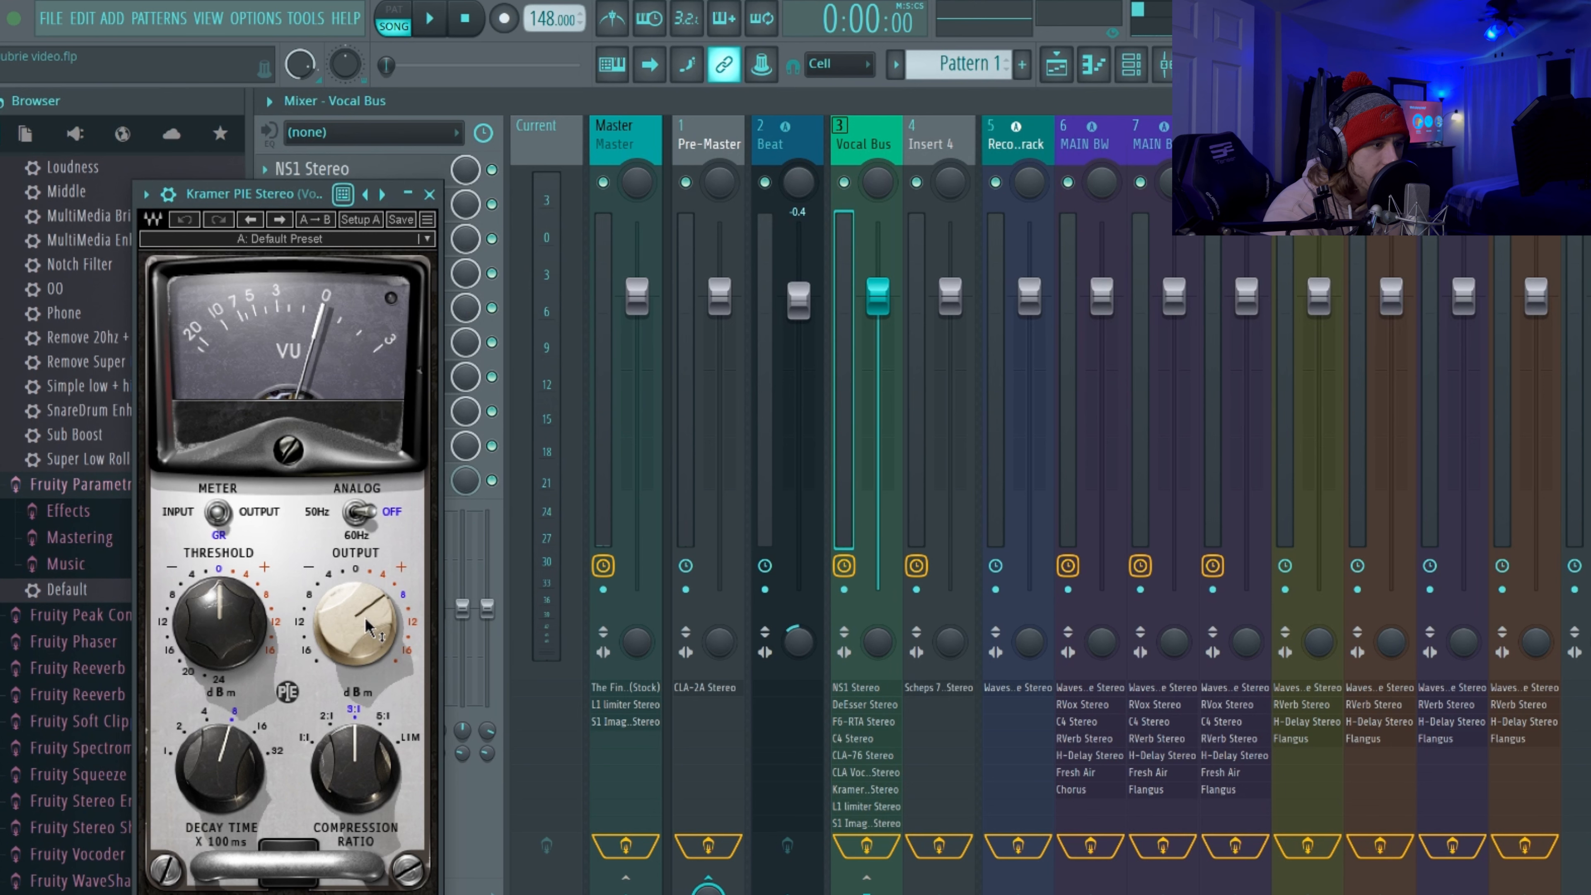
Check the output, decay time and compression ratio of the Kramer PIE compressor on the Vocal Bus
mouse_move(368, 625)
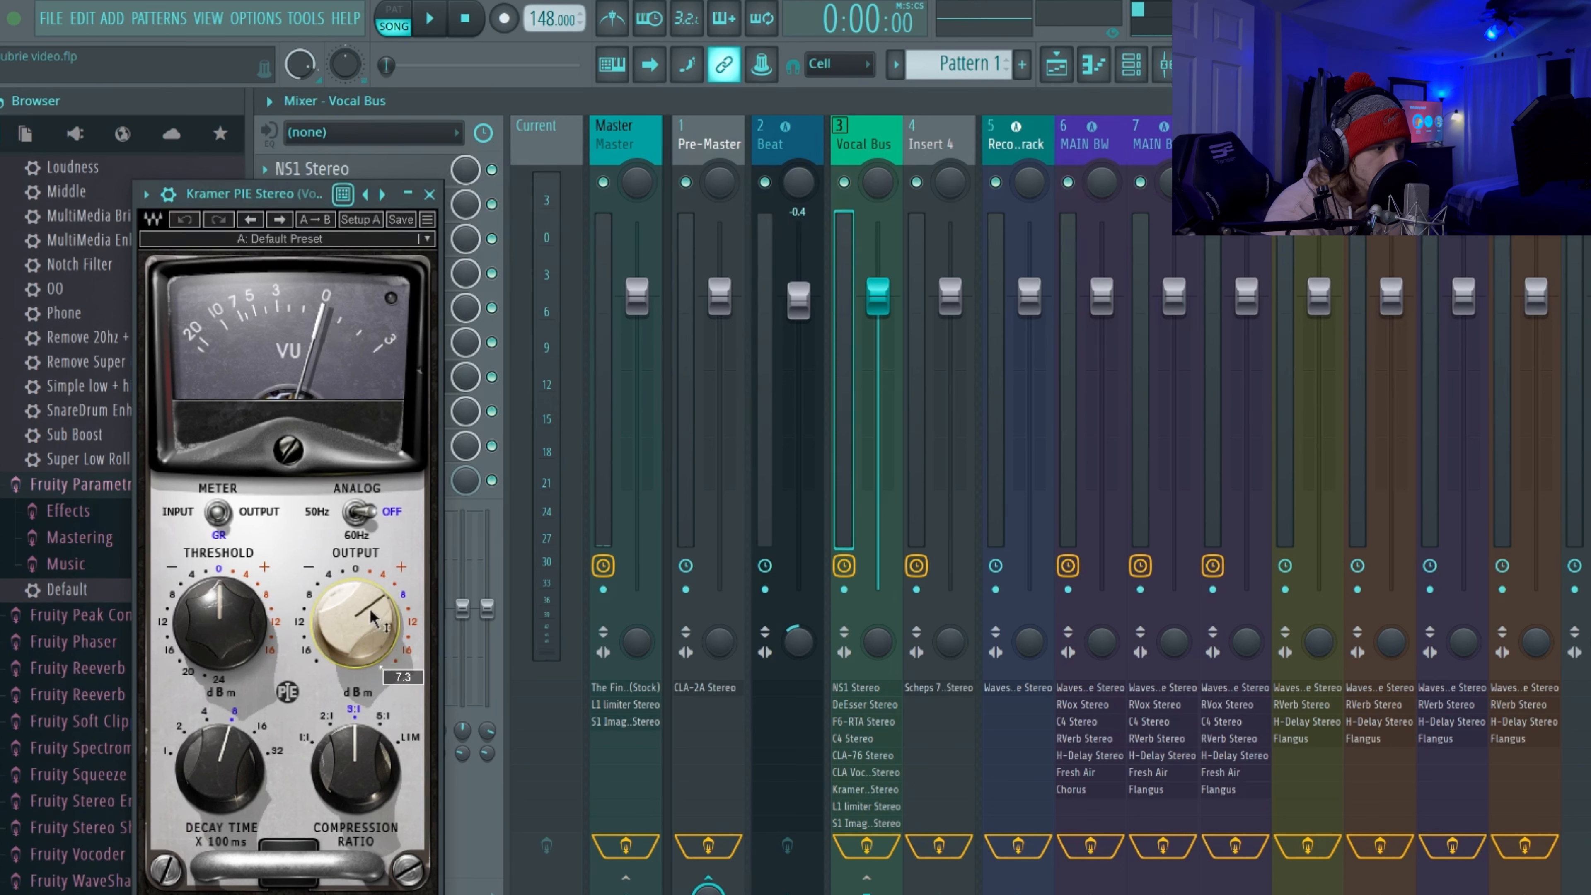
mouse_move(230, 778)
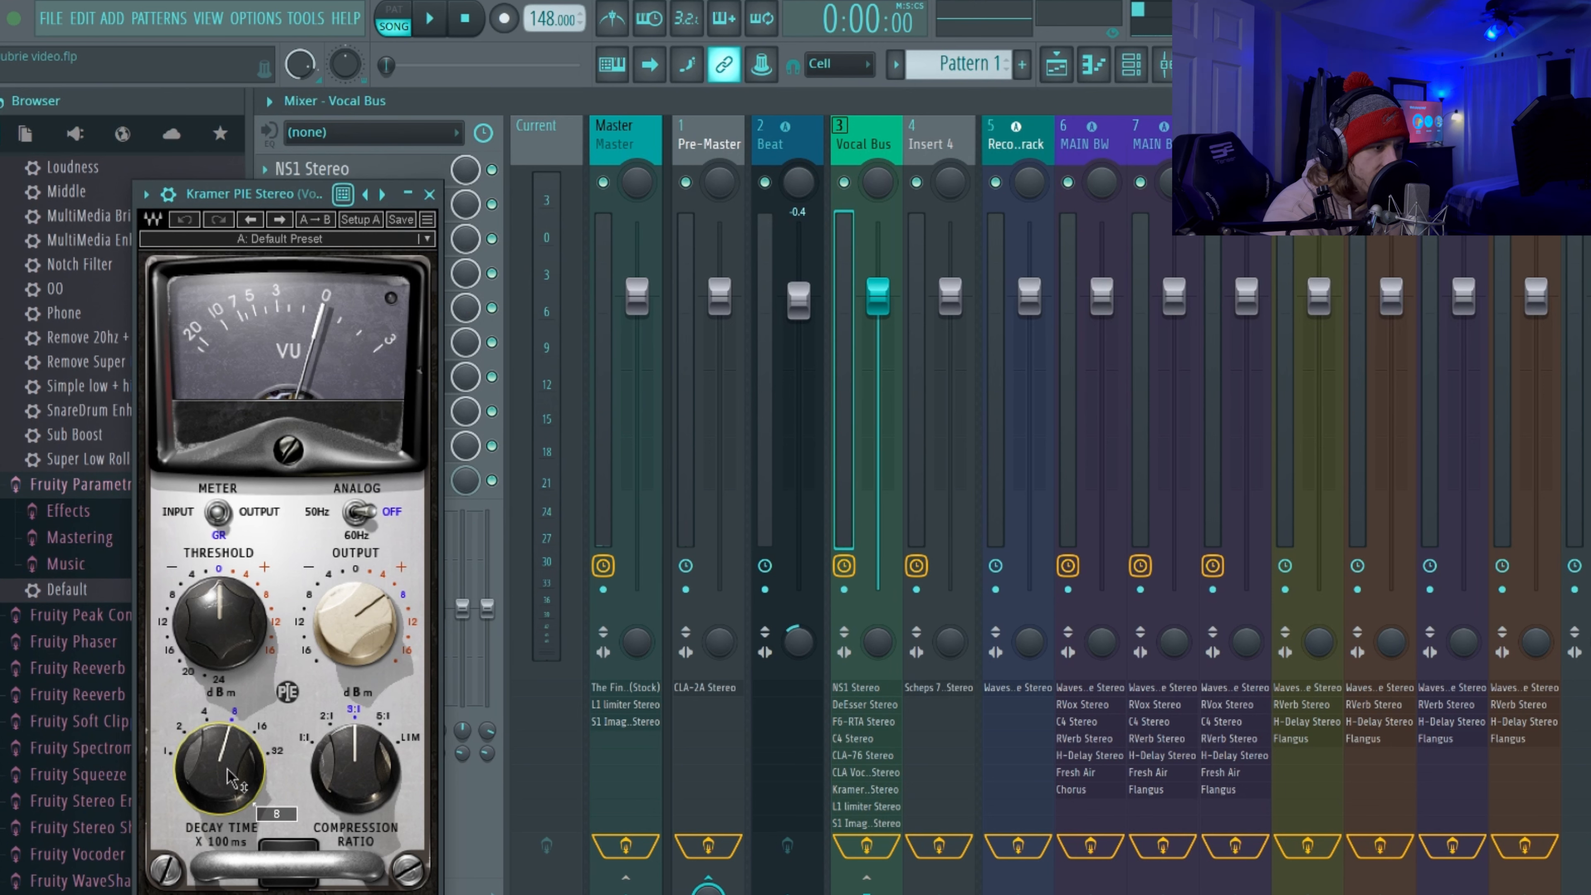
mouse_move(383, 771)
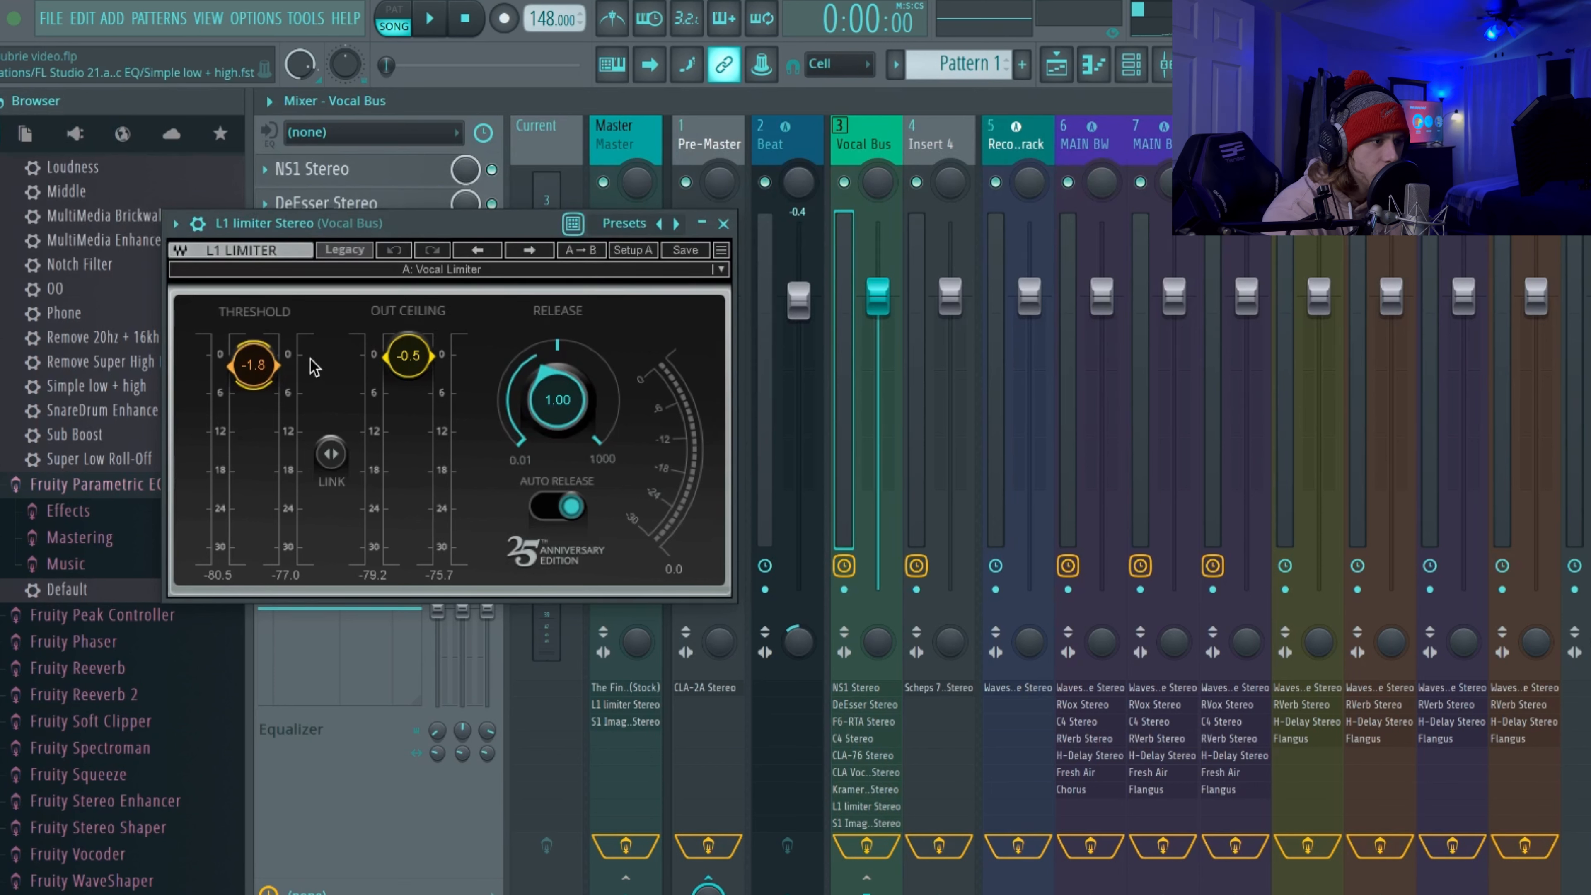
Choose the Vocal Limiter preset in the Vocal Bus L1 limiter, and close the S1 Imager after viewing it
click(717, 269)
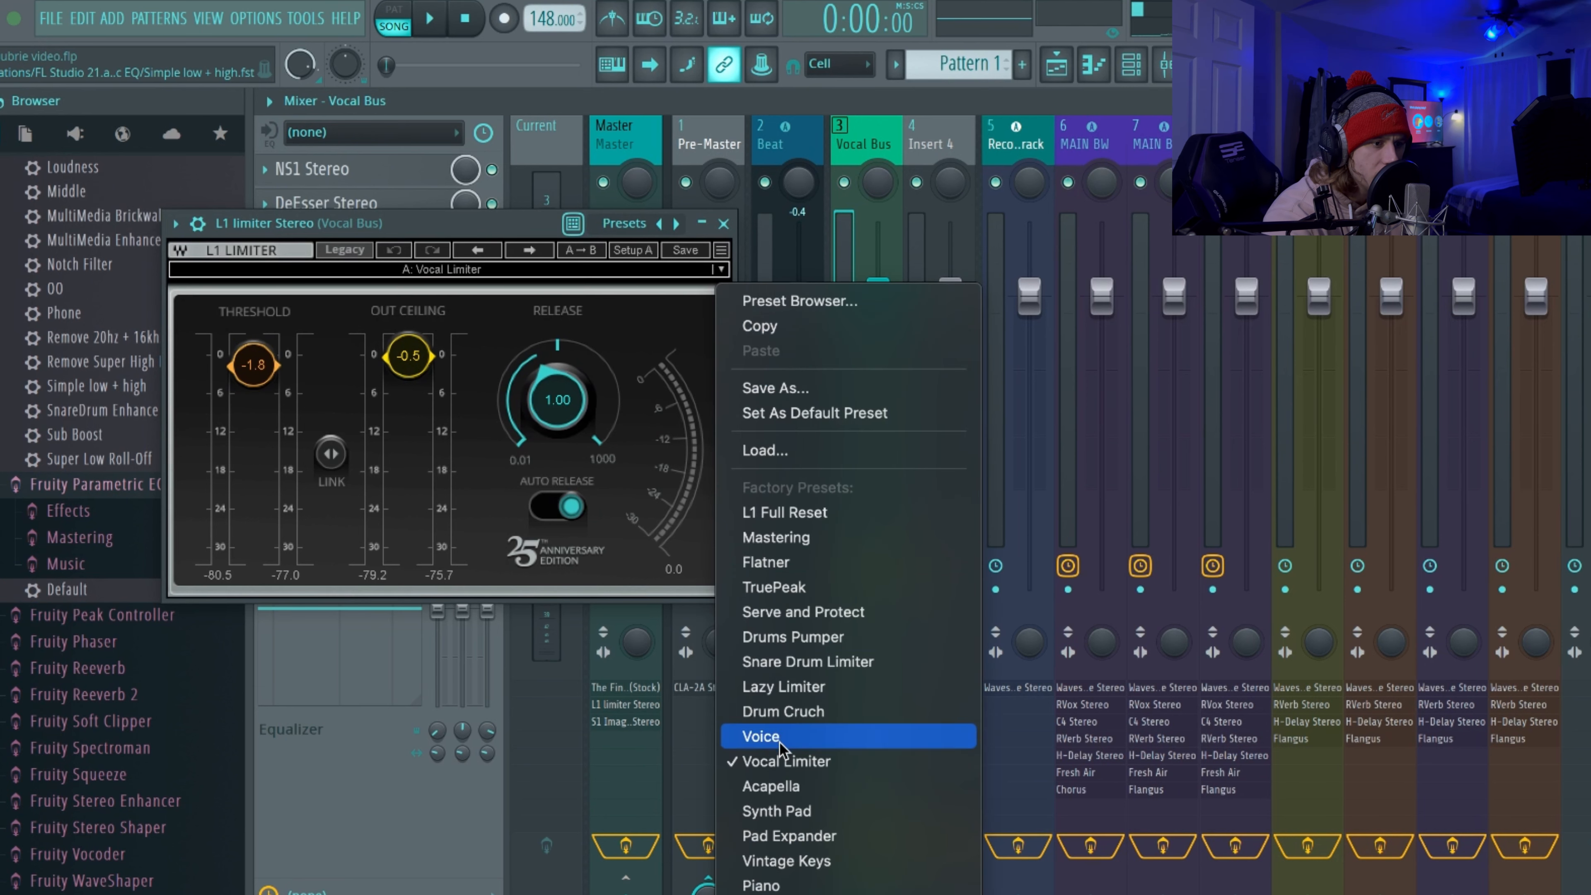
click(783, 757)
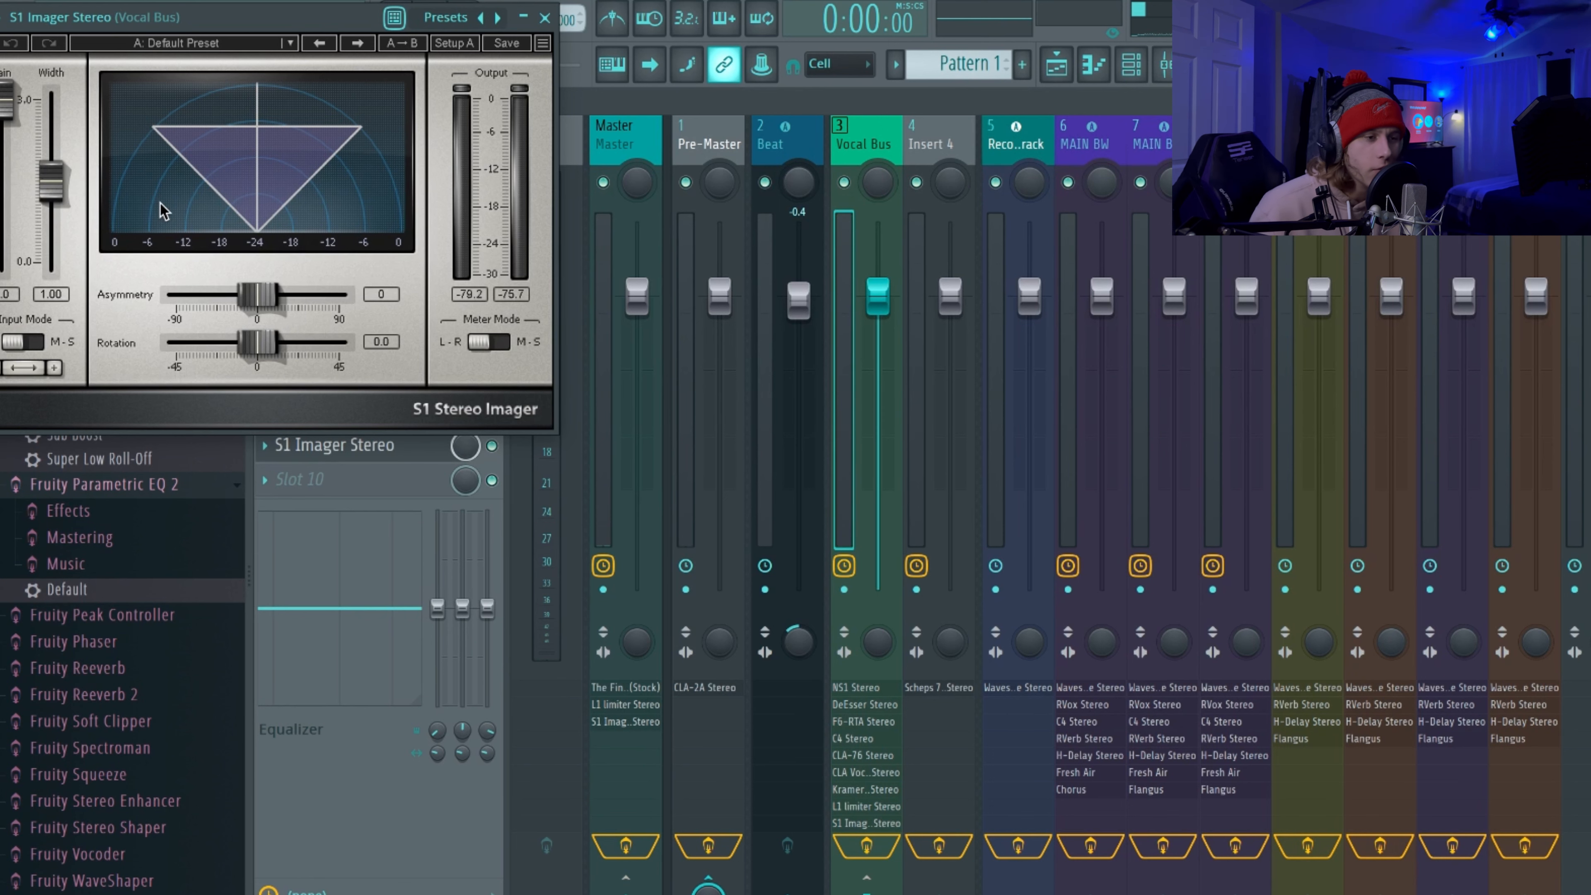
click(545, 18)
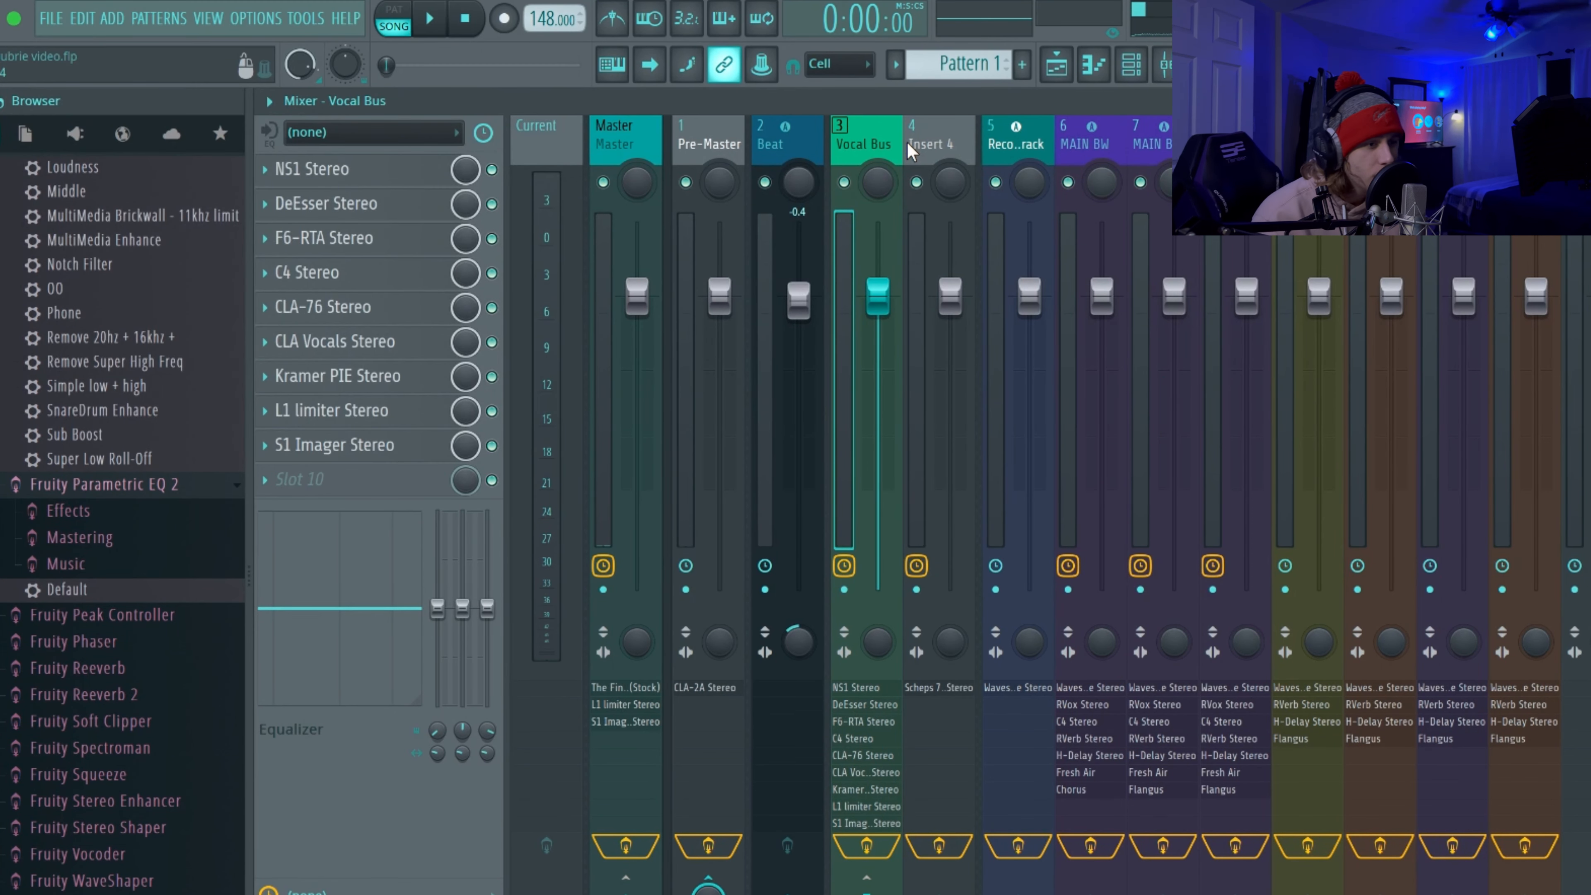
Open the Scheps 73 on Insert 4, check its high, mid and low EQ settings, and close it
click(970, 147)
click(363, 178)
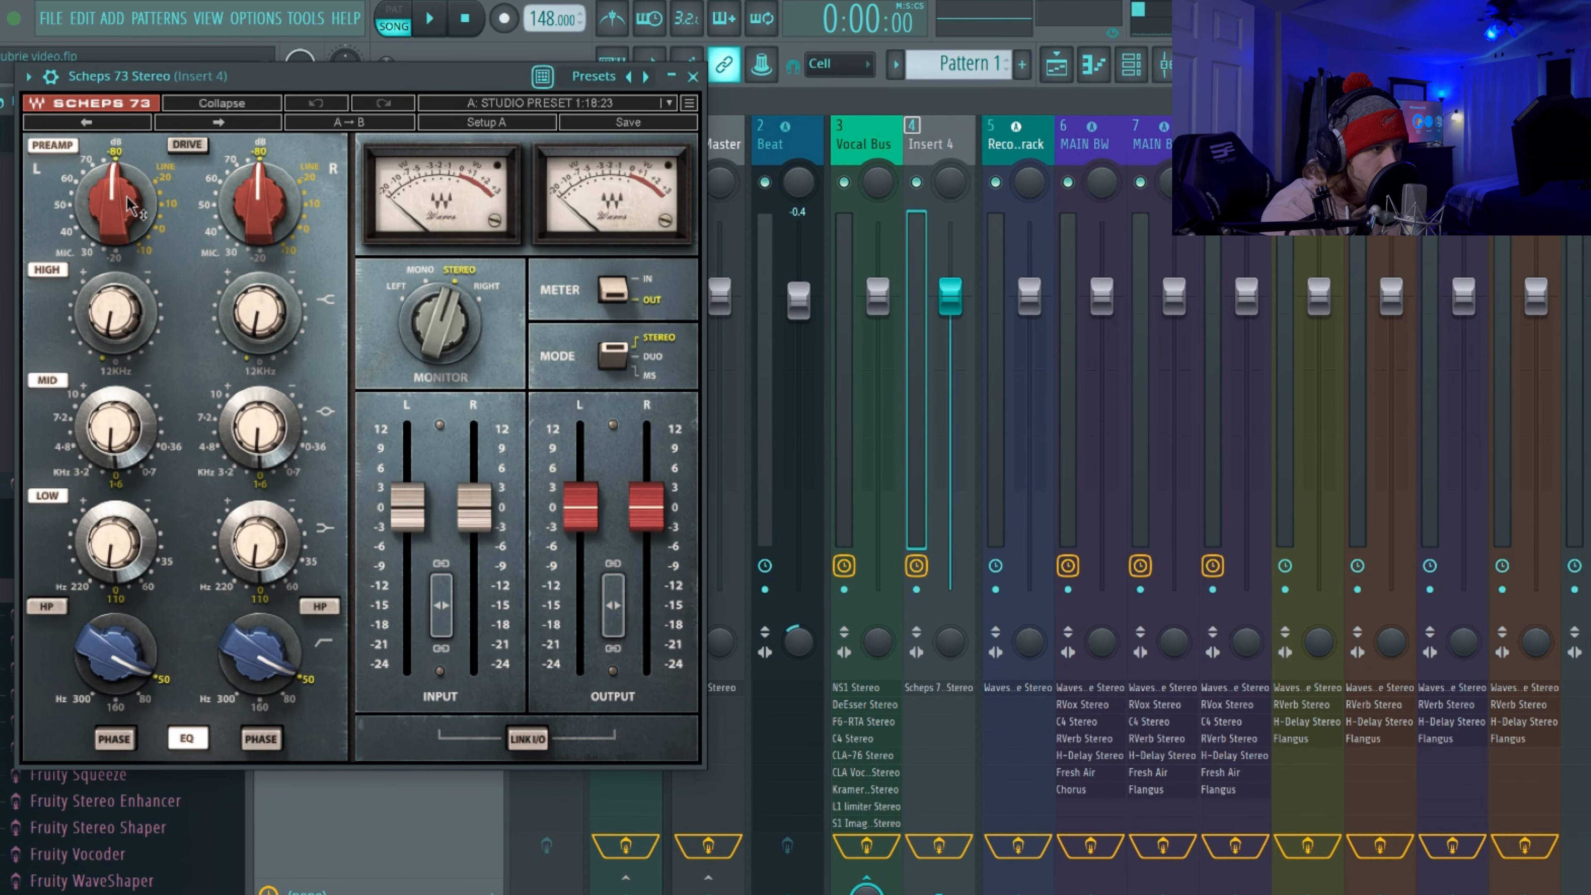
click(120, 322)
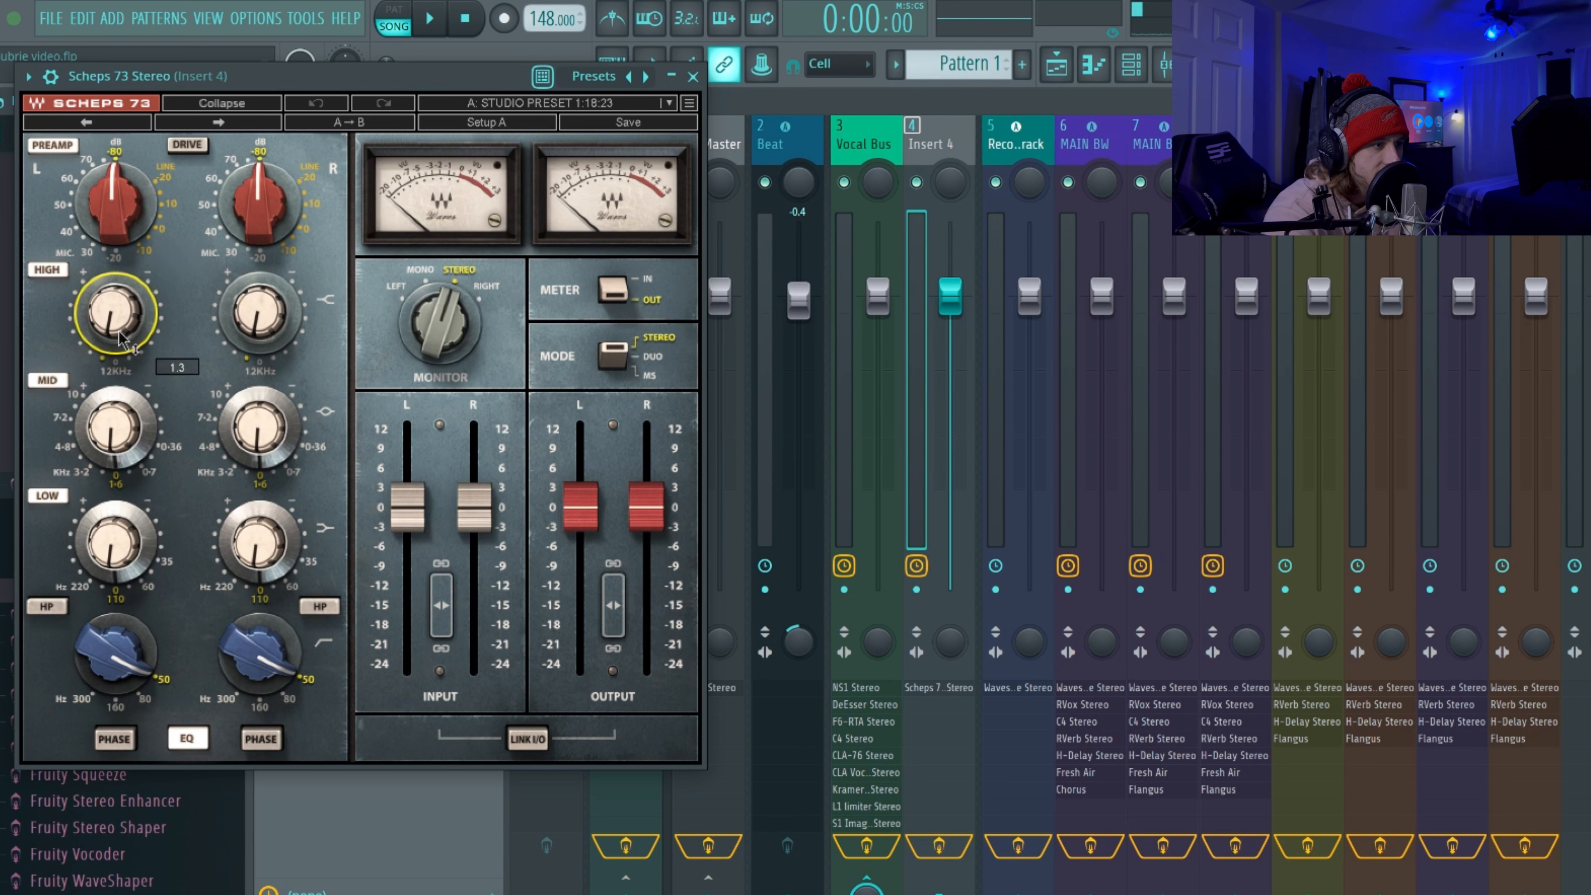
click(116, 433)
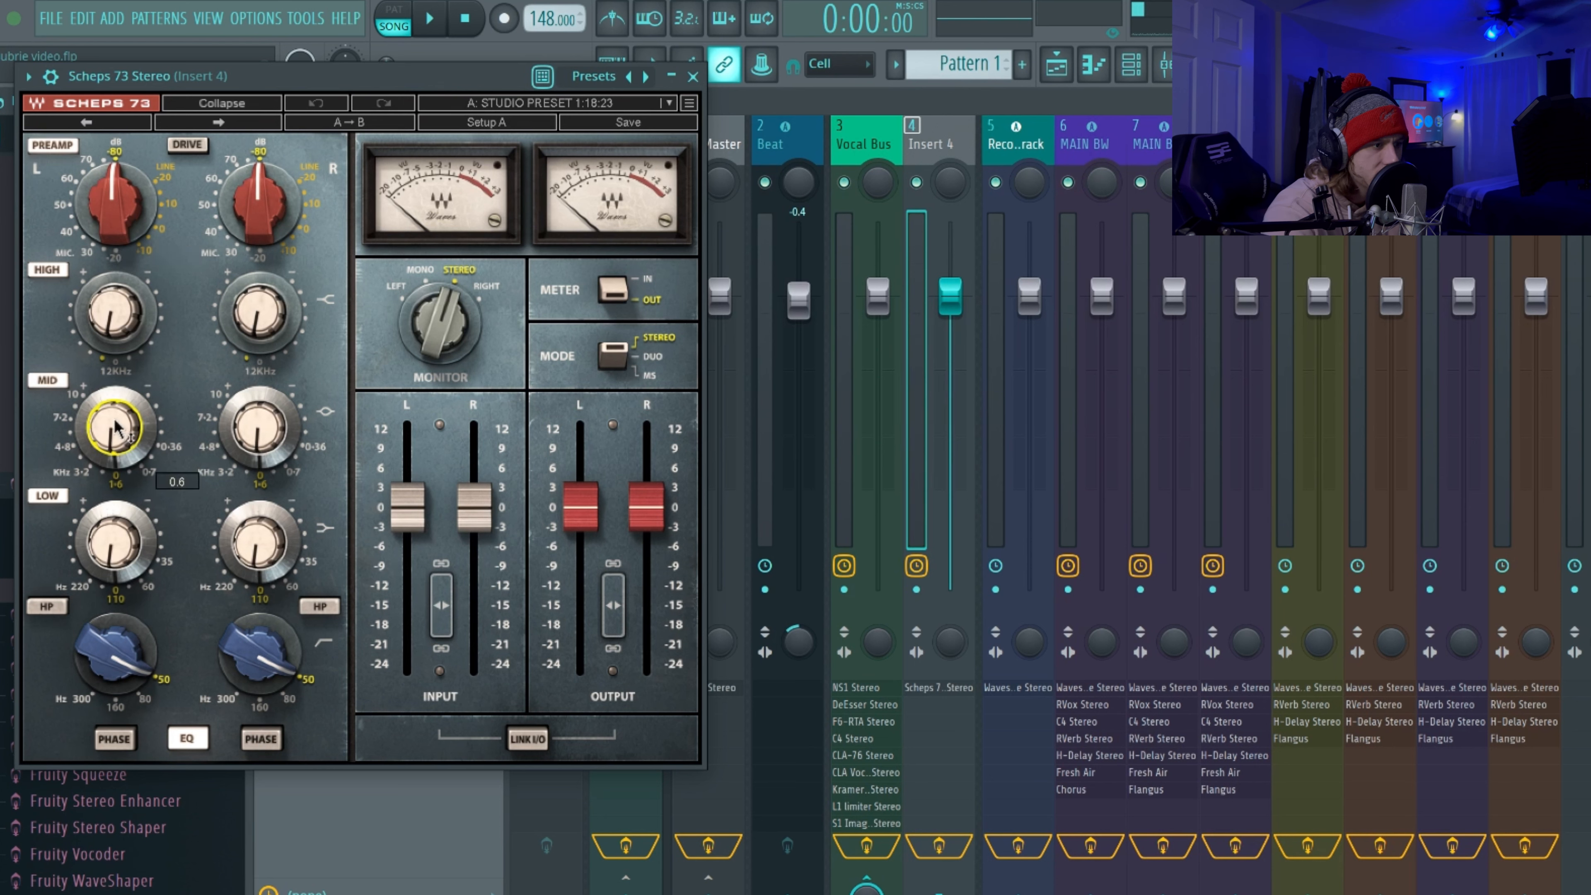
click(115, 544)
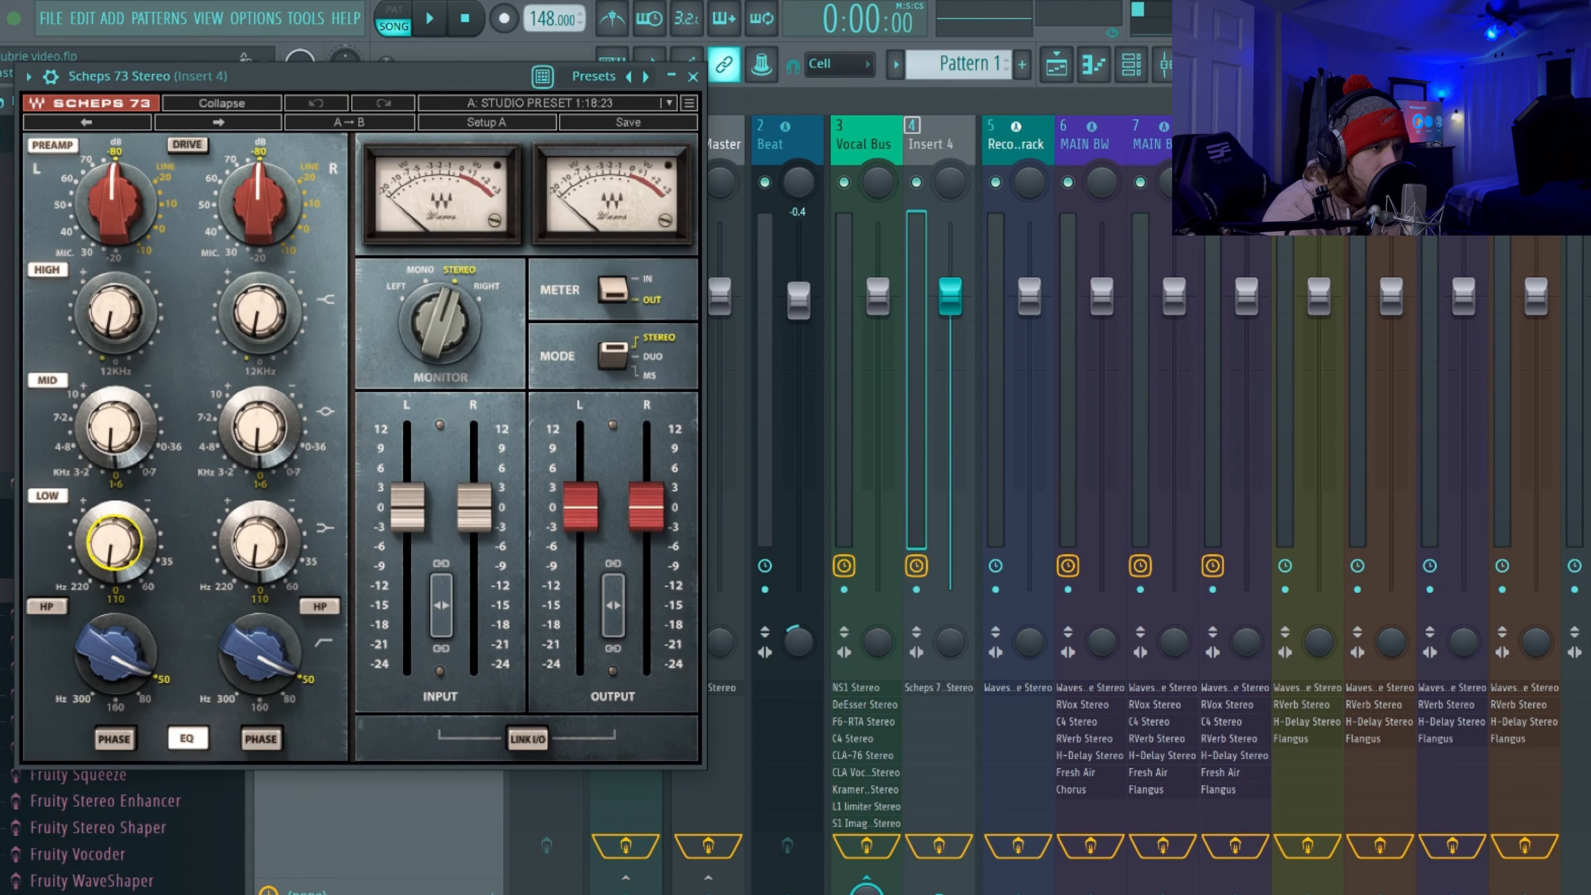
click(692, 77)
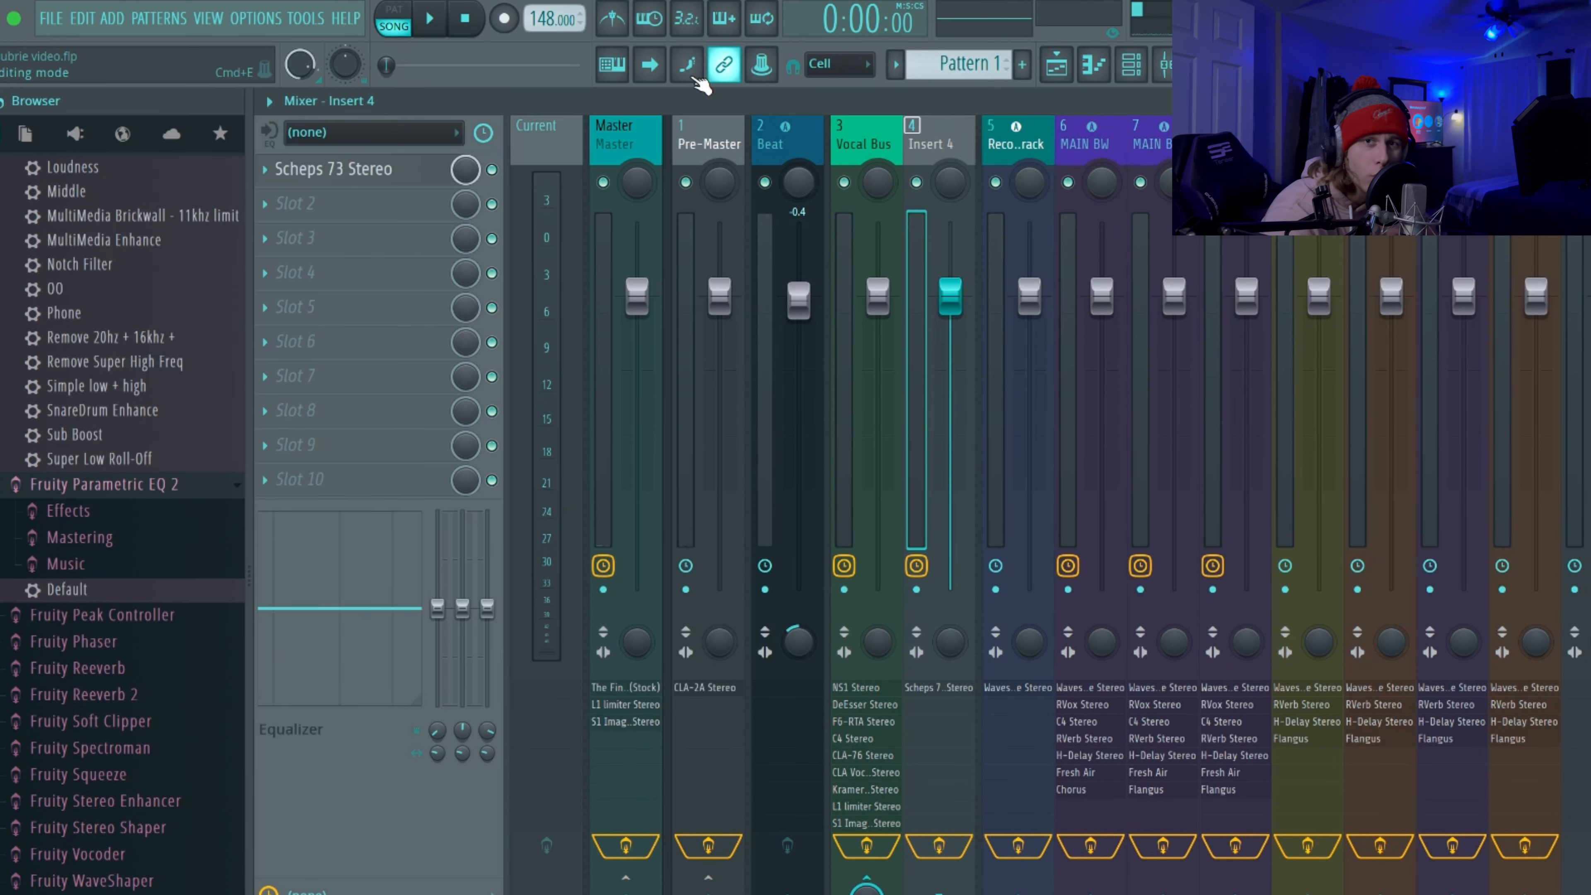
Open the CLA-2A compressor on the Pre-Master track and review its preset and peak reduction
click(882, 143)
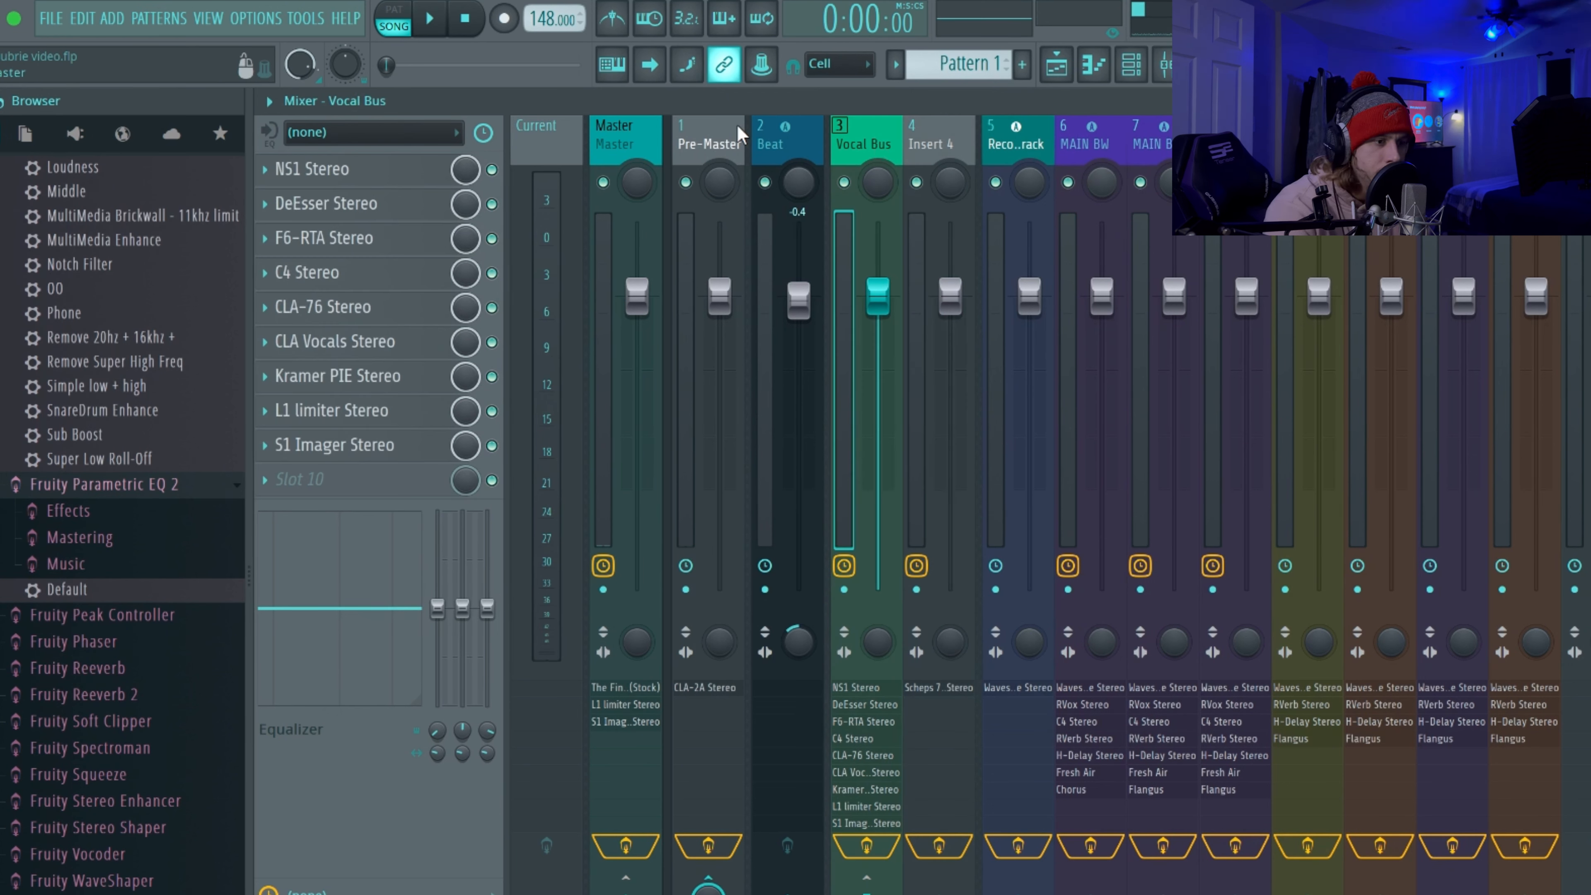
click(714, 126)
click(341, 169)
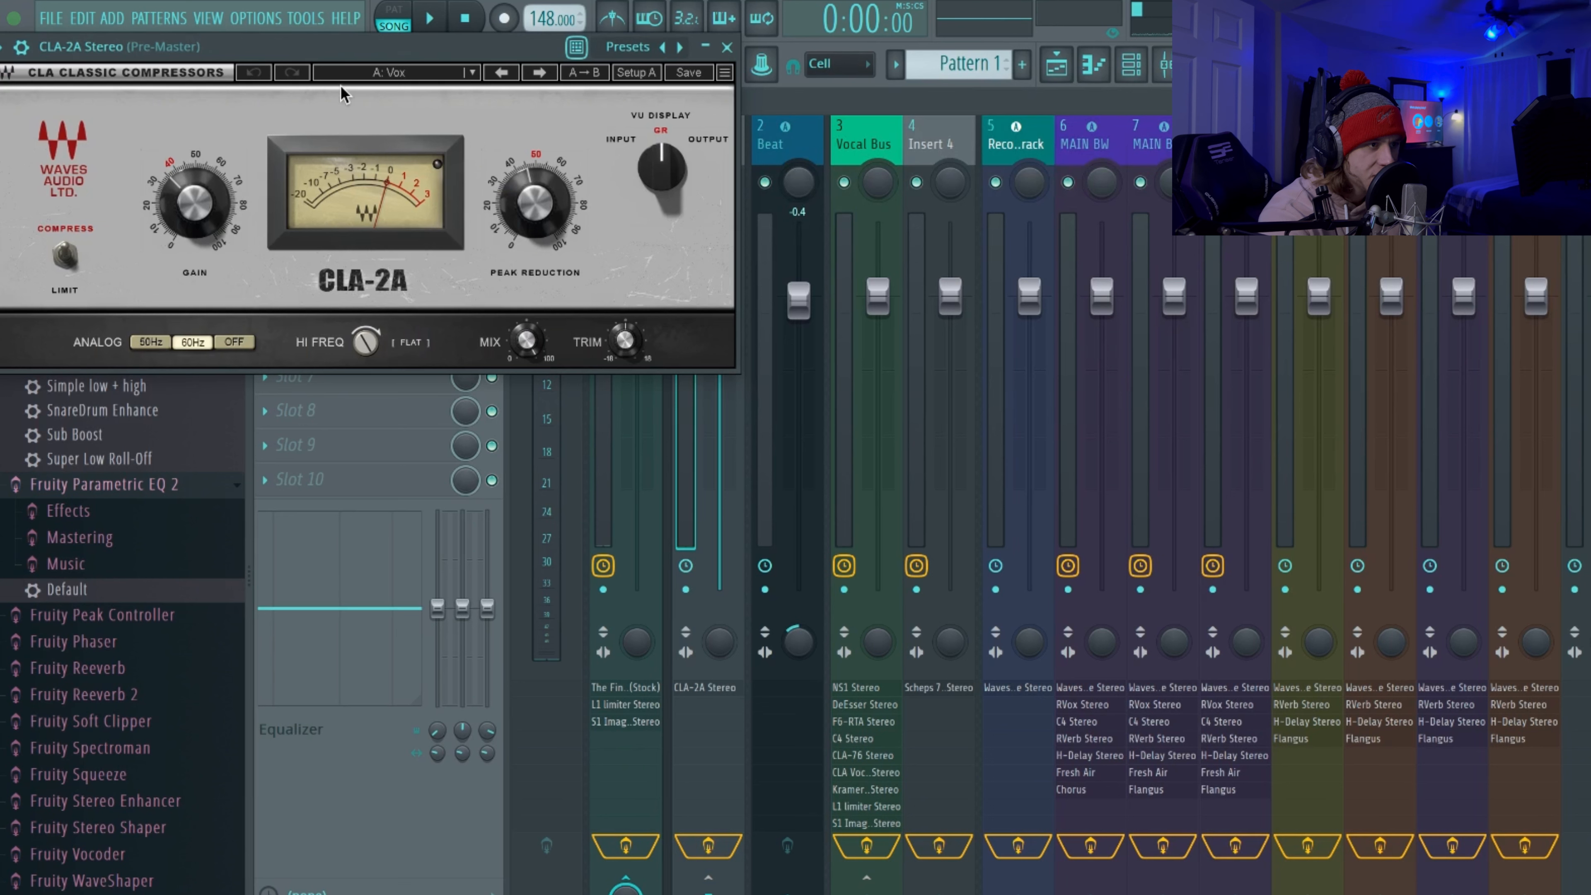
click(474, 78)
click(203, 110)
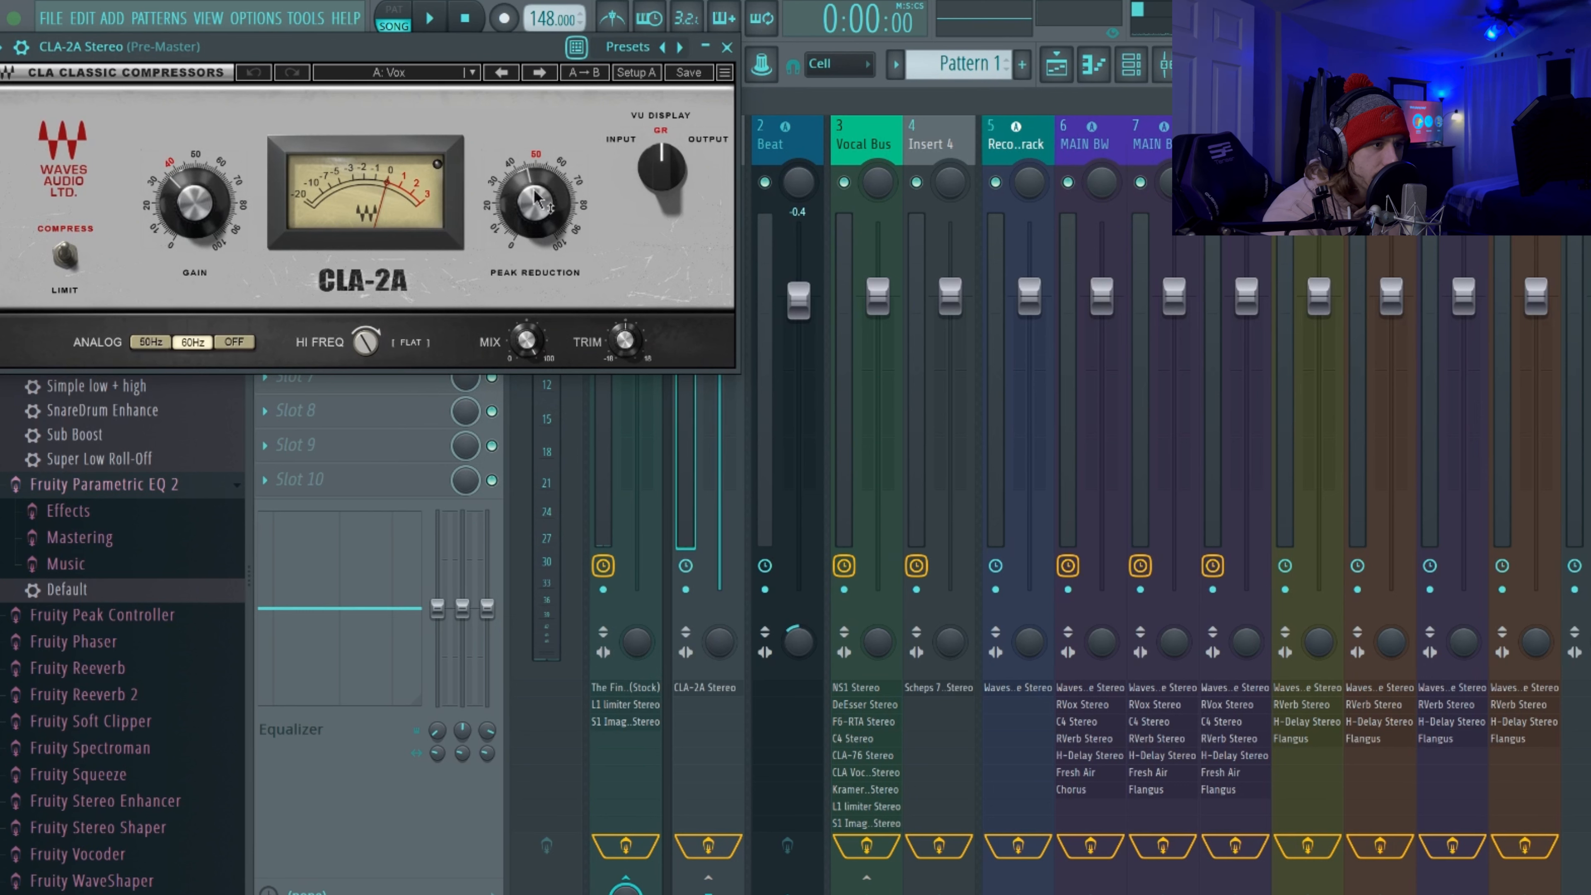
drag(536, 198, 542, 218)
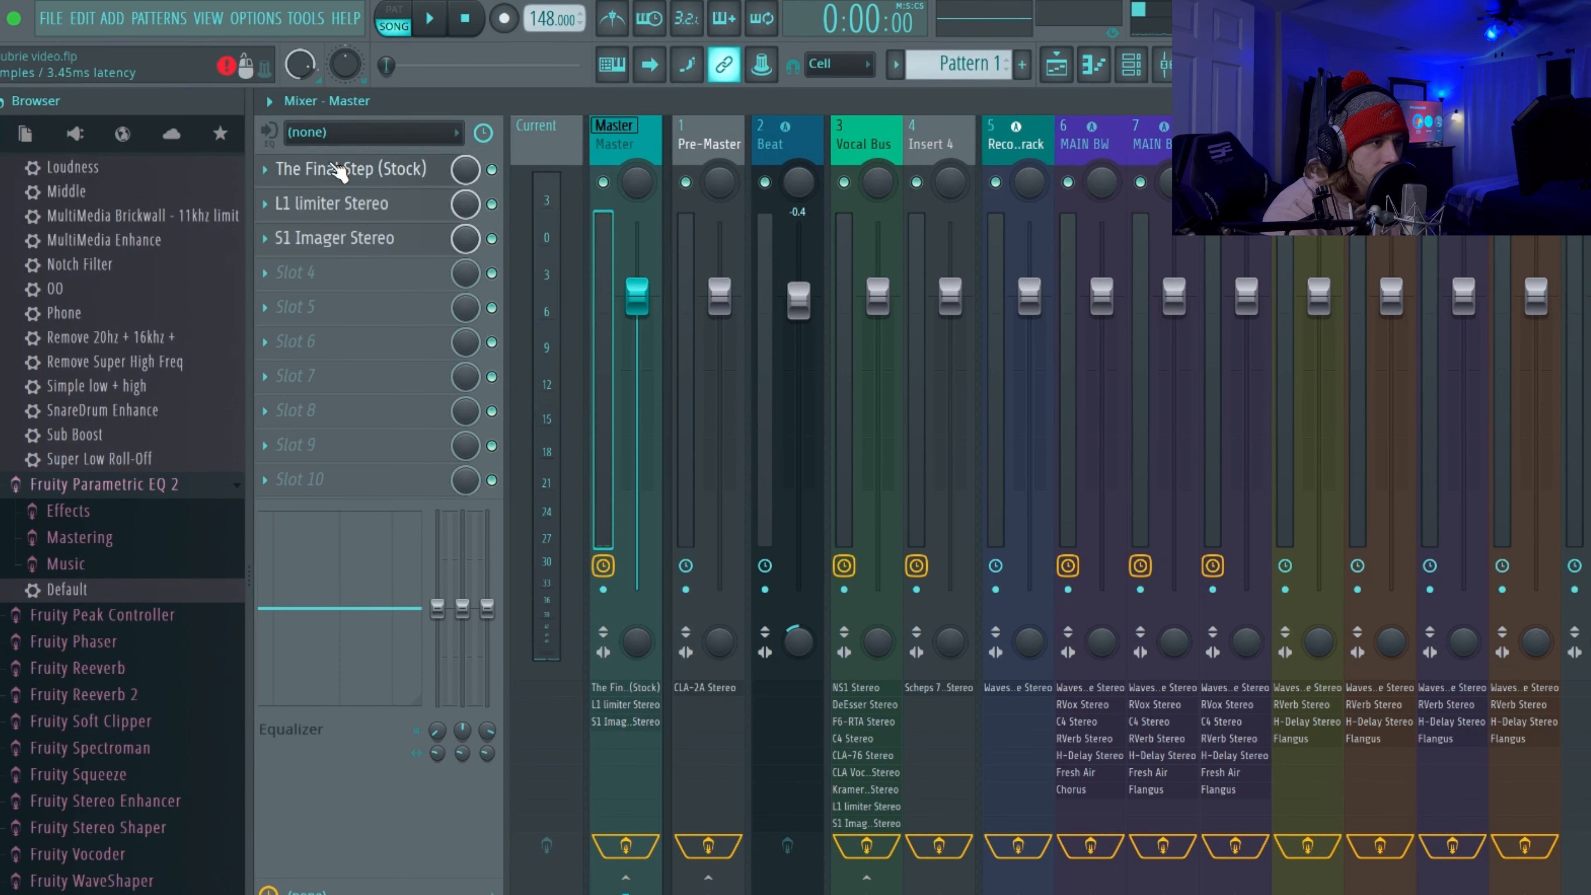
Open The Final Step, the L1 limiter and the S1 Imager on the Master track to review their settings
click(371, 179)
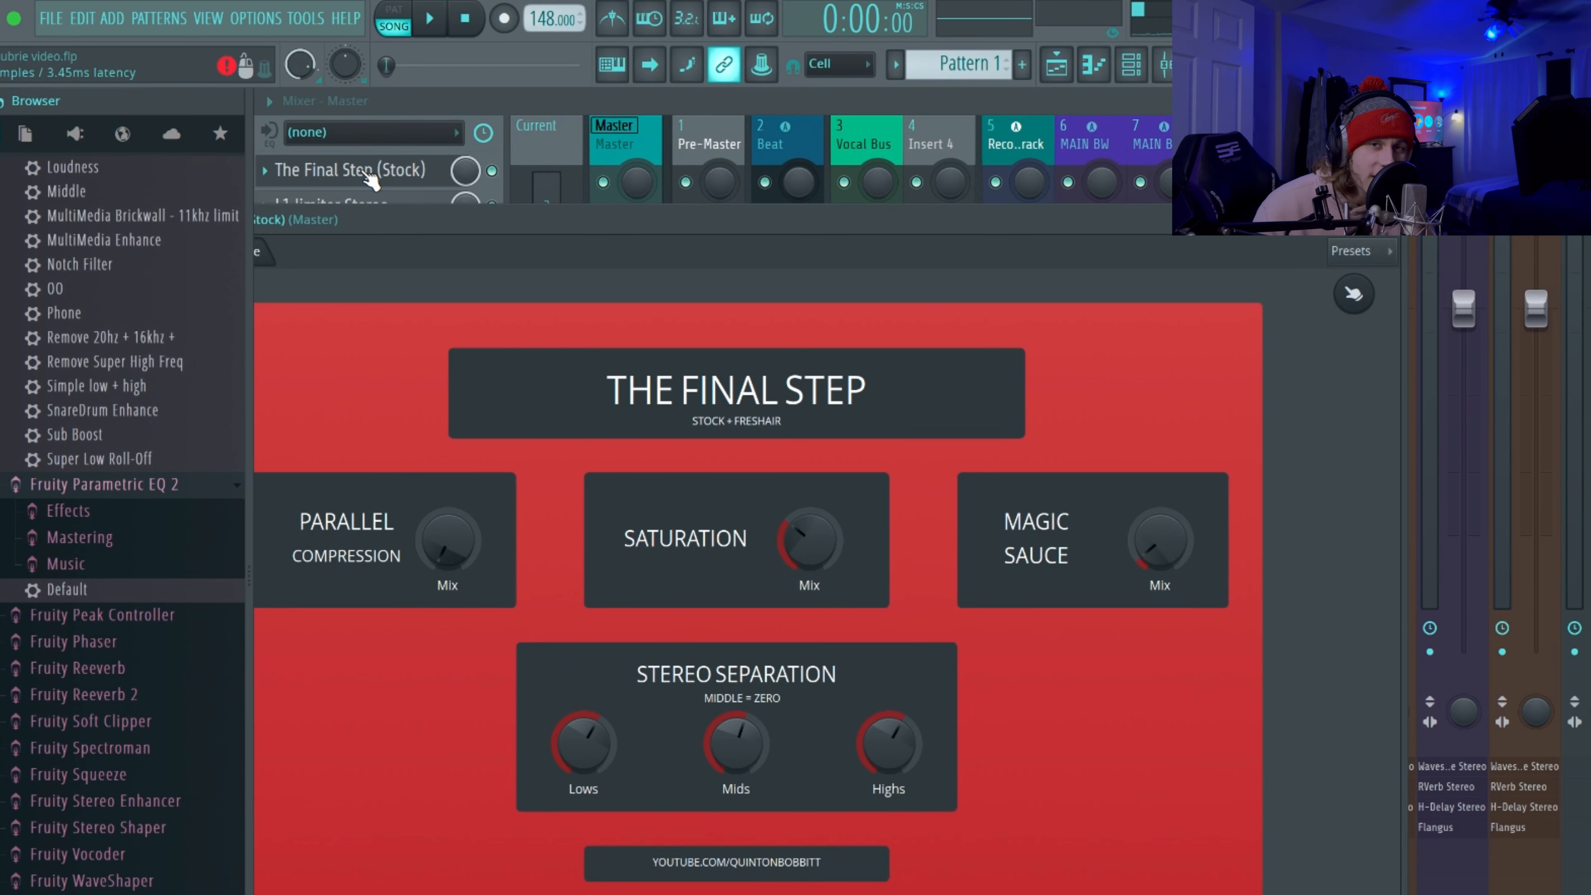
click(332, 203)
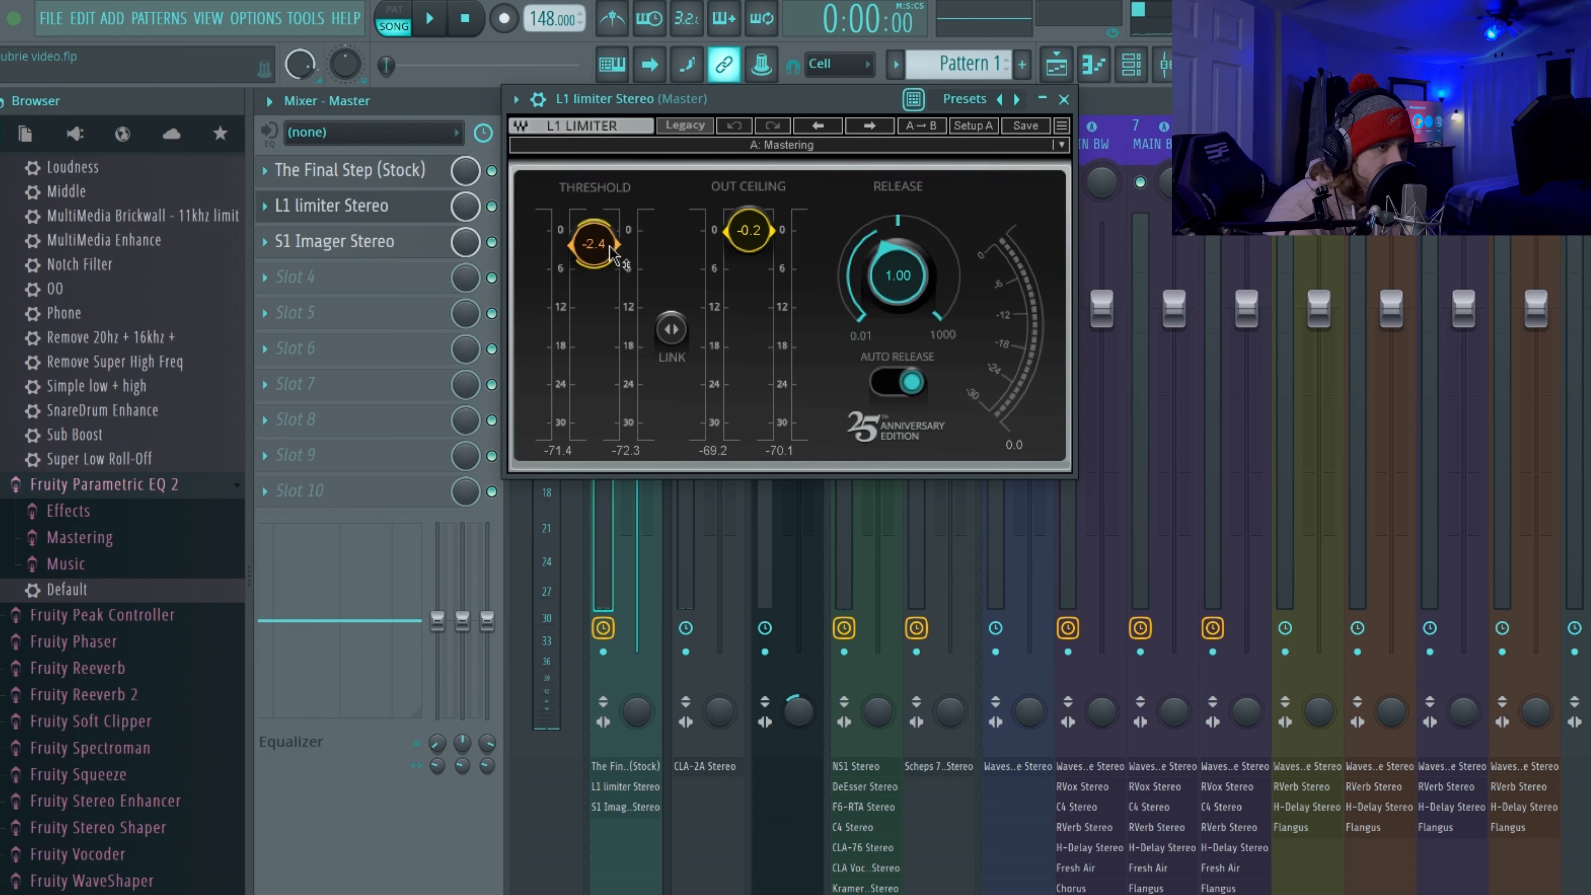
click(409, 241)
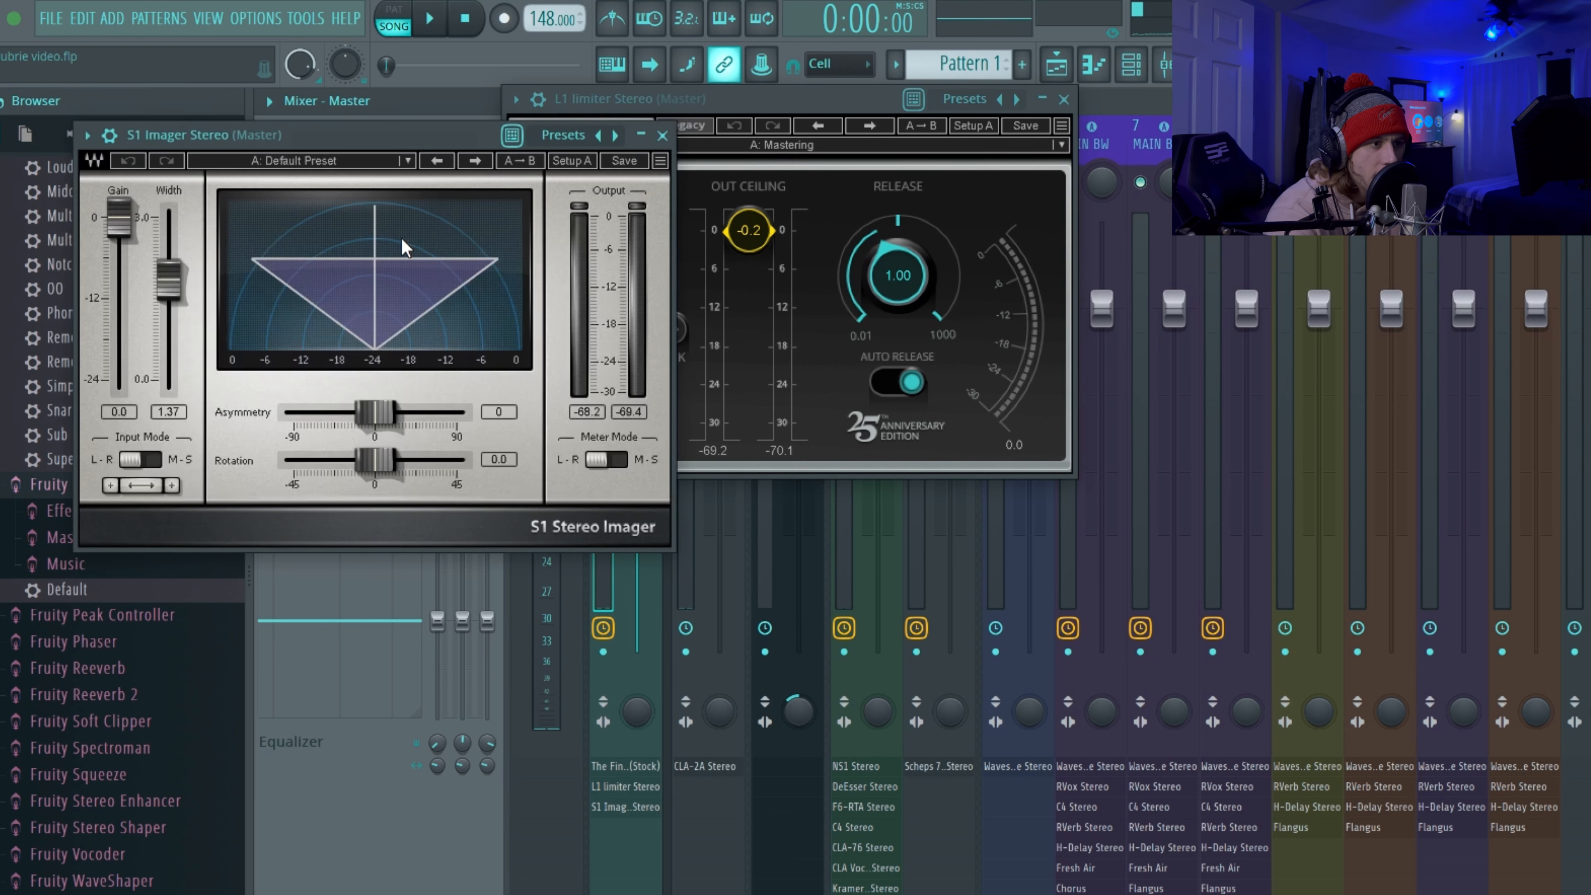
Try a stereo width of 1.06 in the Master S1 Imager and undo the change
click(169, 280)
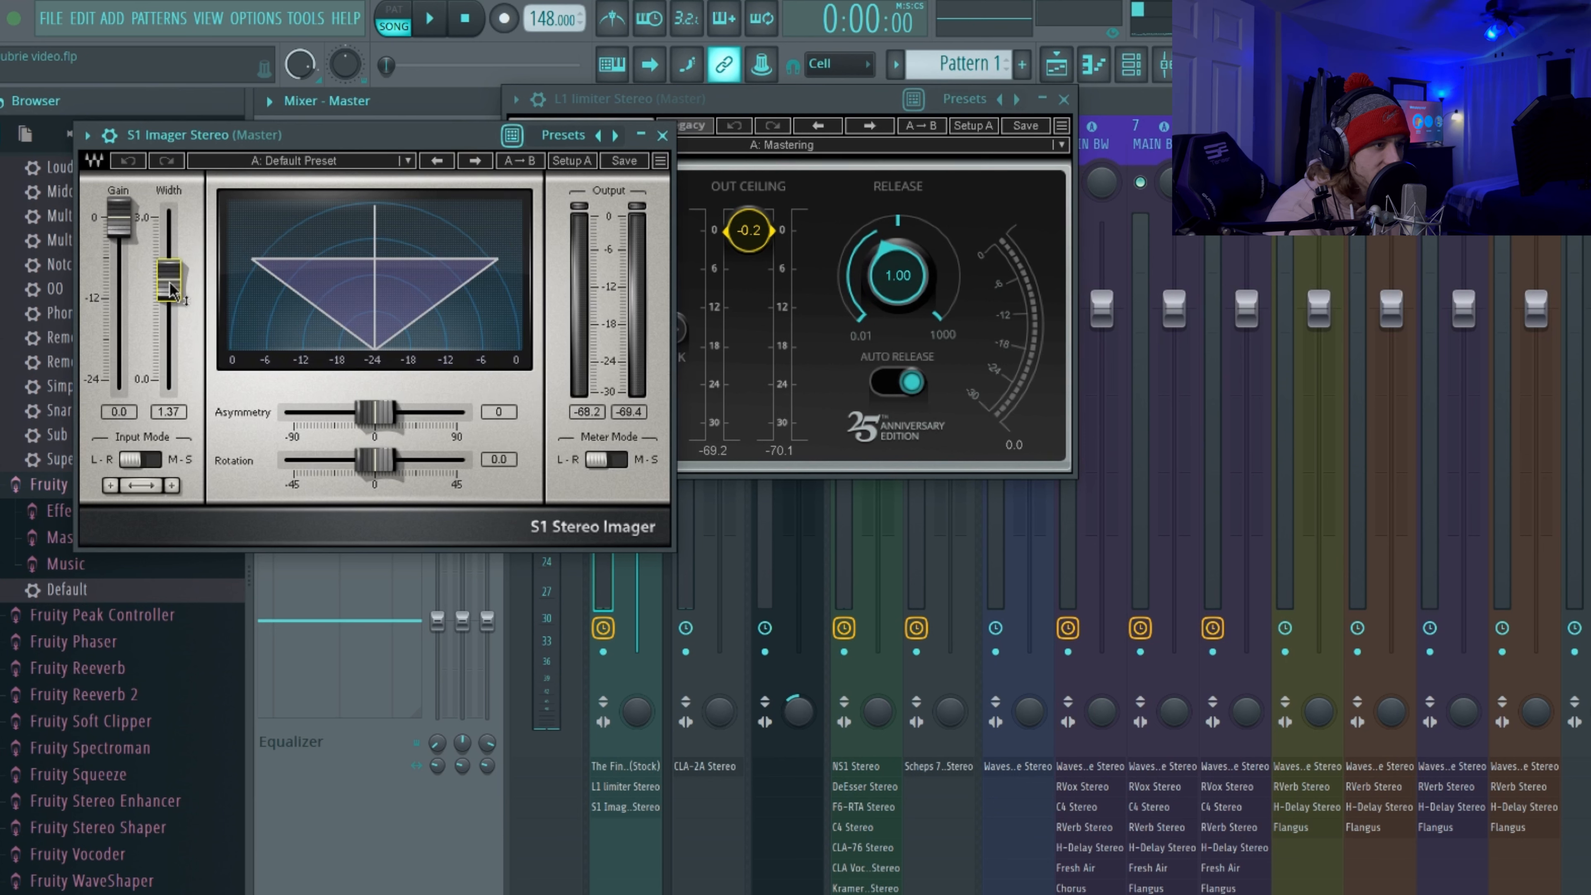
drag(172, 289, 169, 304)
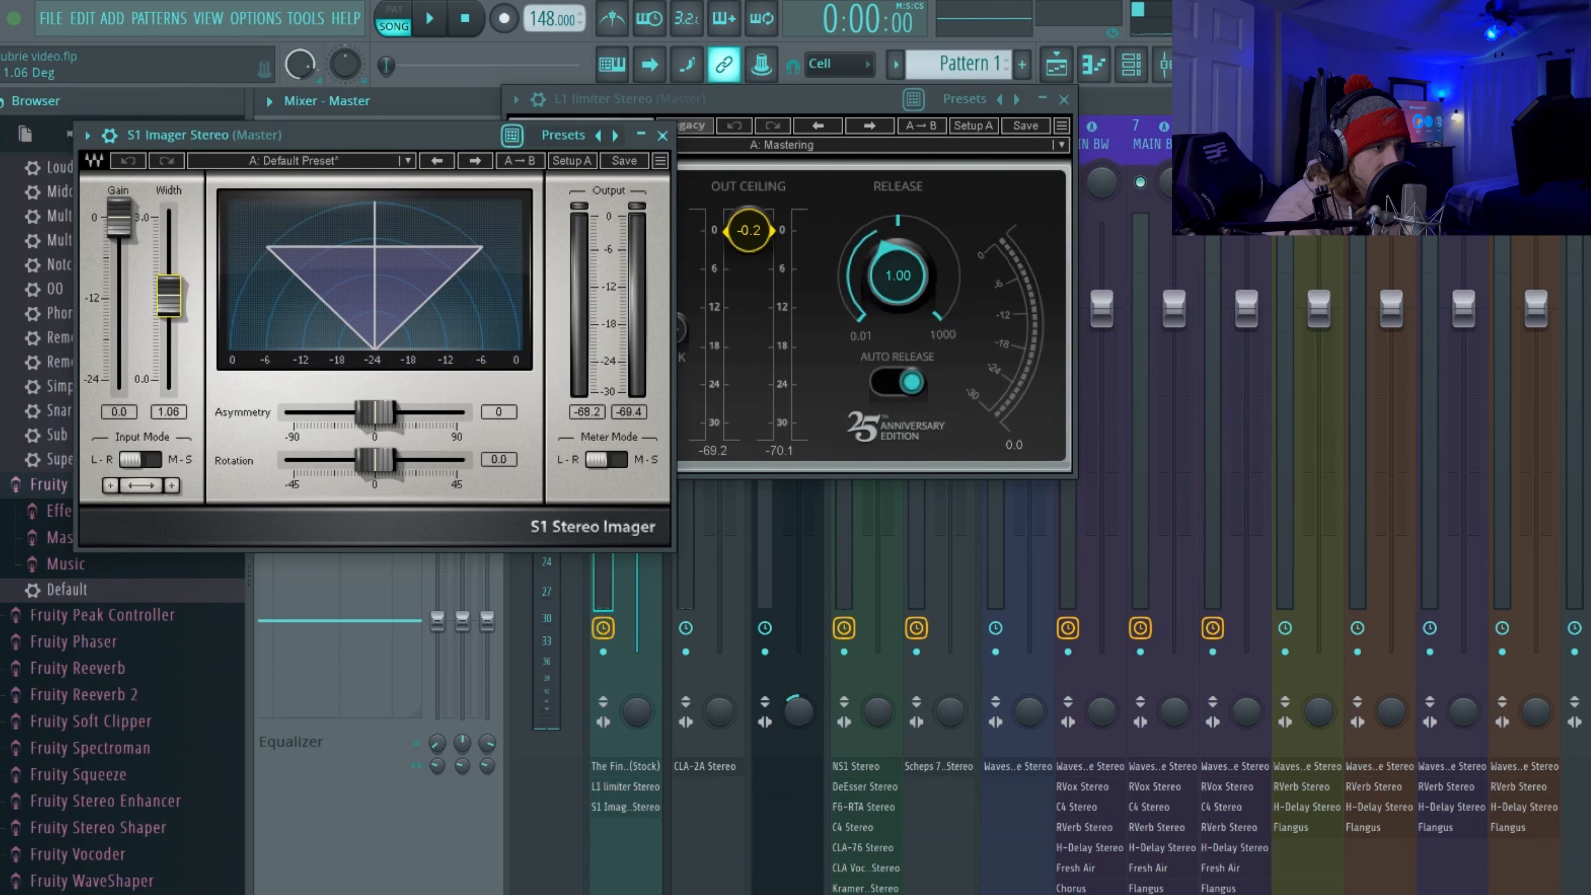
key(ctrl+z)
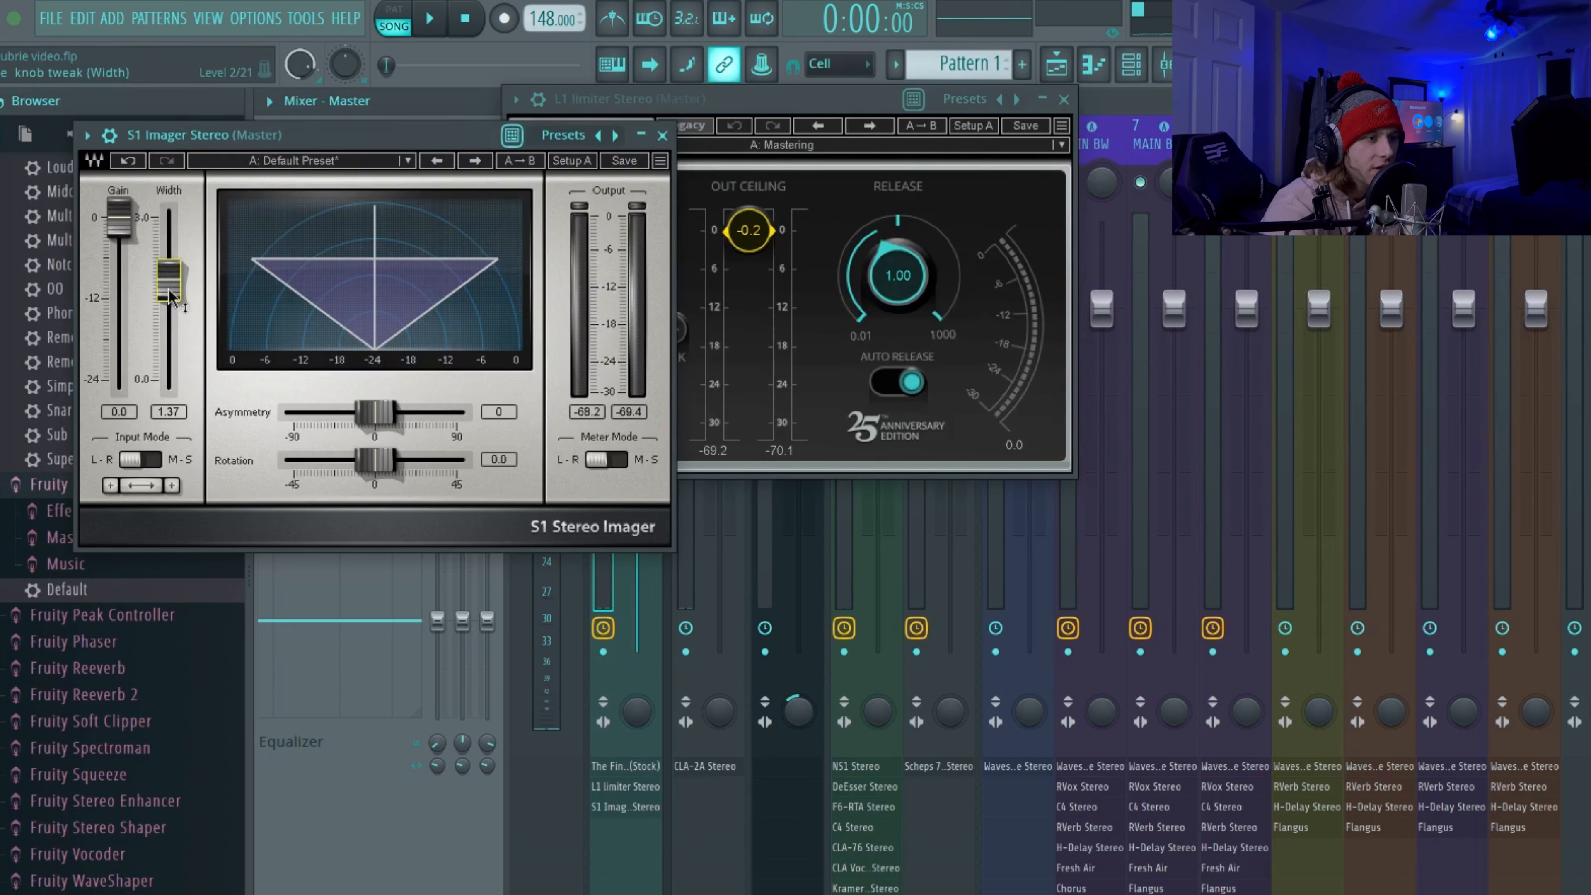
Close the Master track's S1 Imager and show the plugin chain of the first MAIN BW track
click(662, 134)
click(1106, 145)
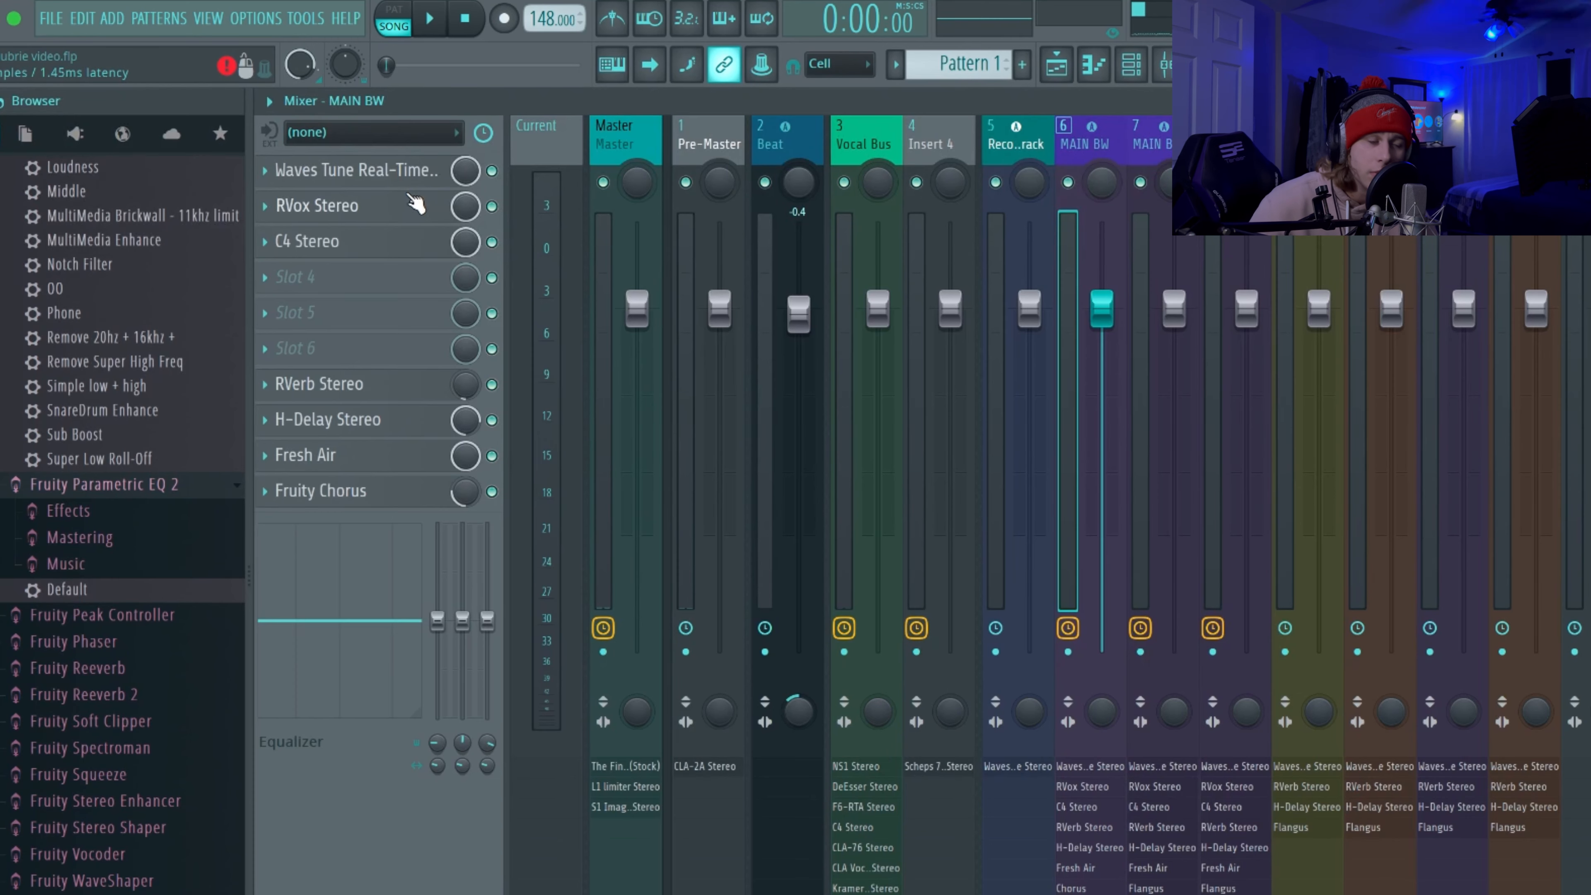
Open Waves Tune Real-Time, RVox and RVerb on the first MAIN BW track to review their settings
click(401, 170)
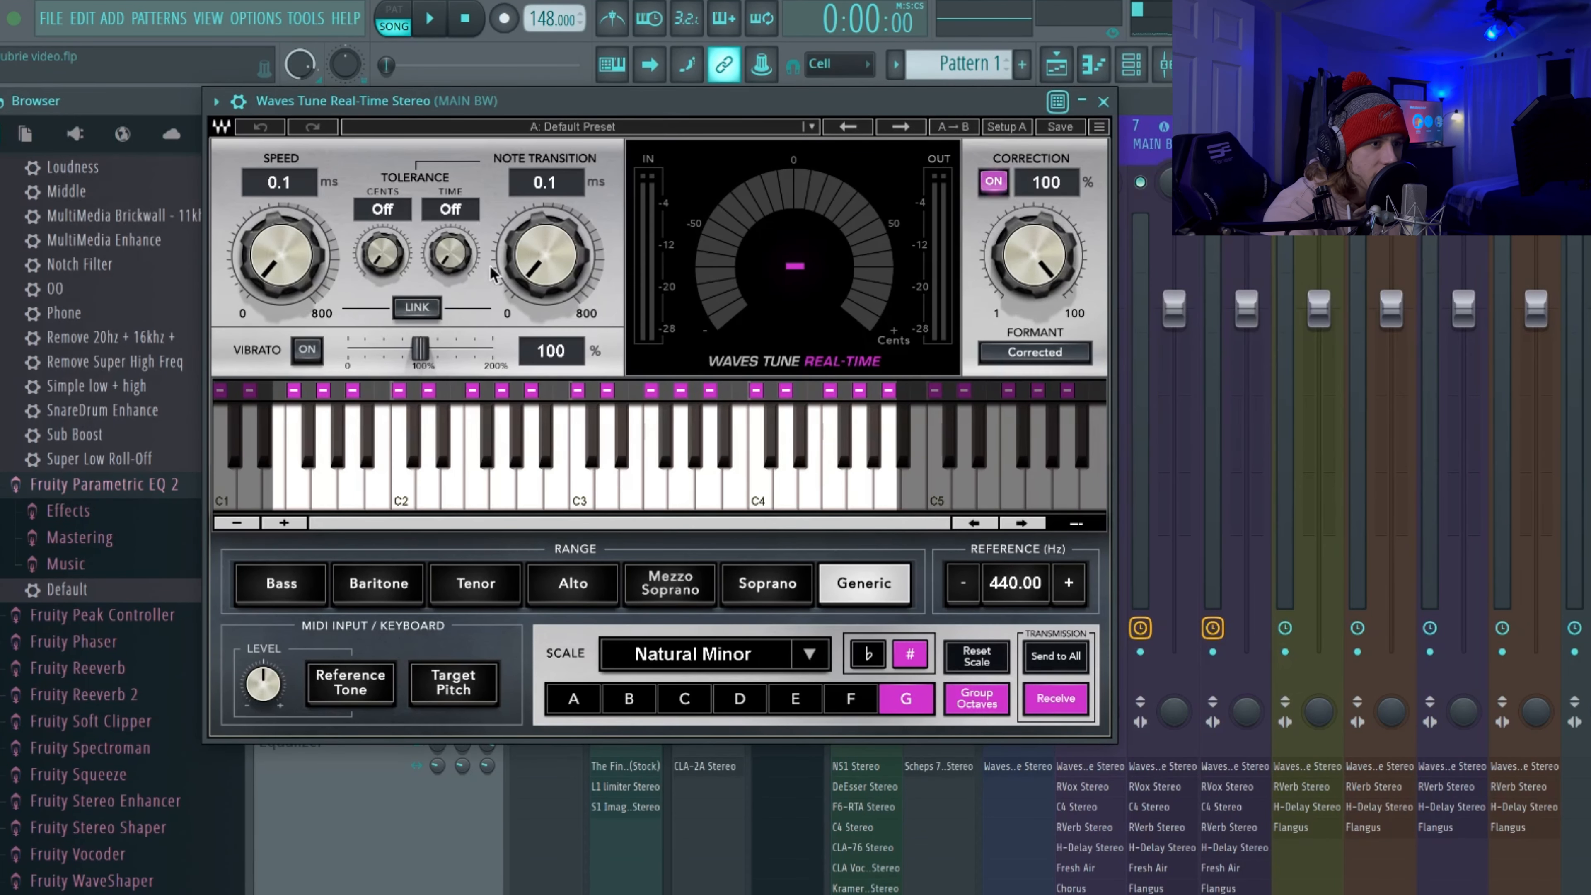
click(1102, 101)
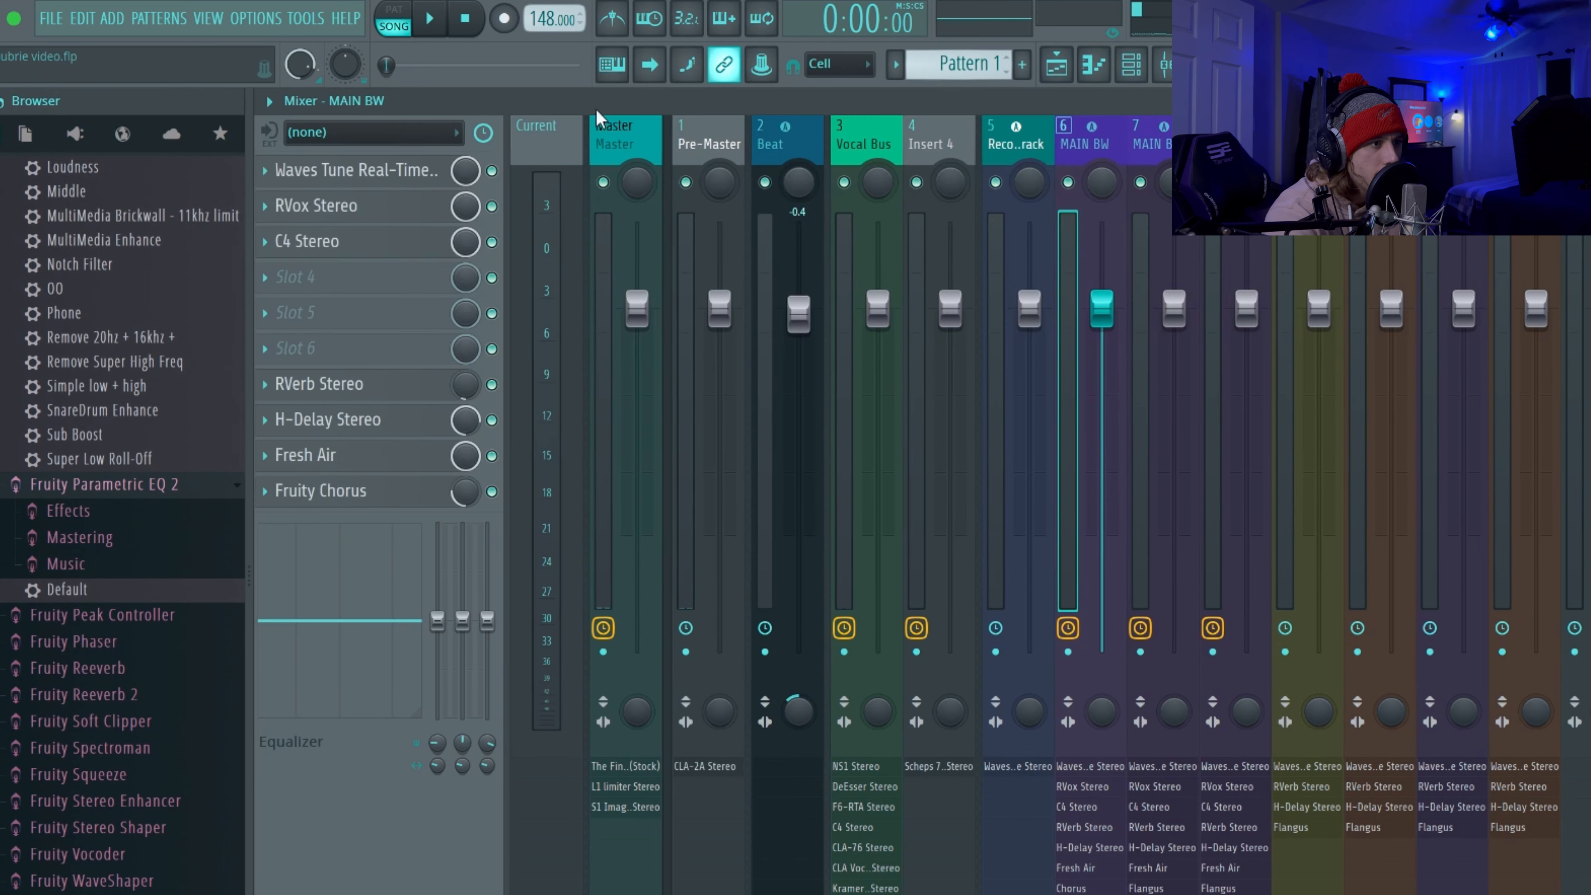
click(326, 204)
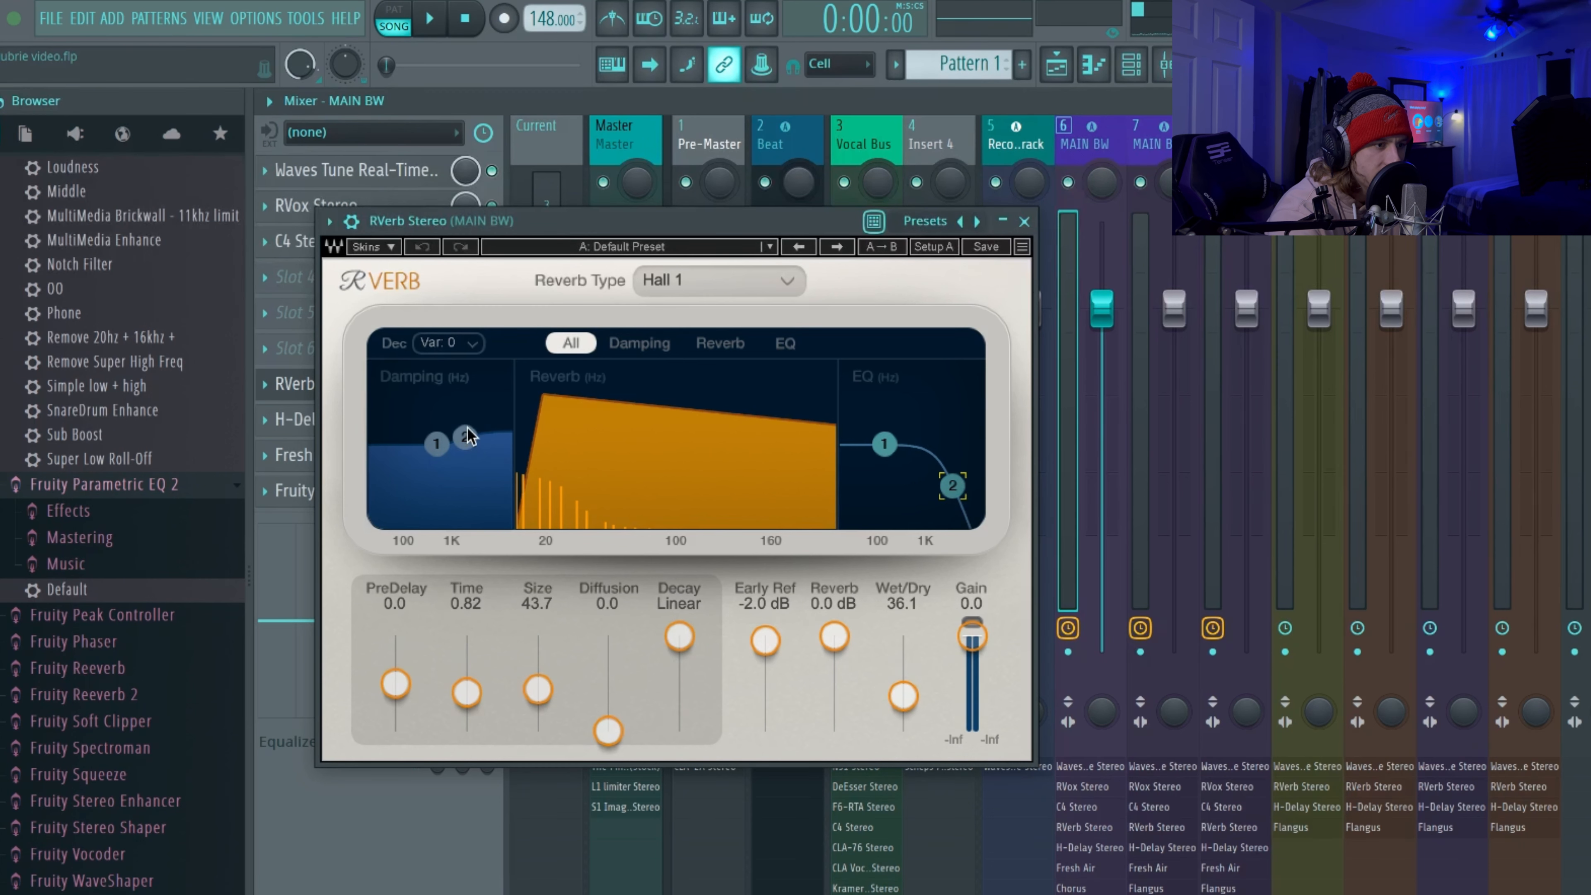
key(Escape)
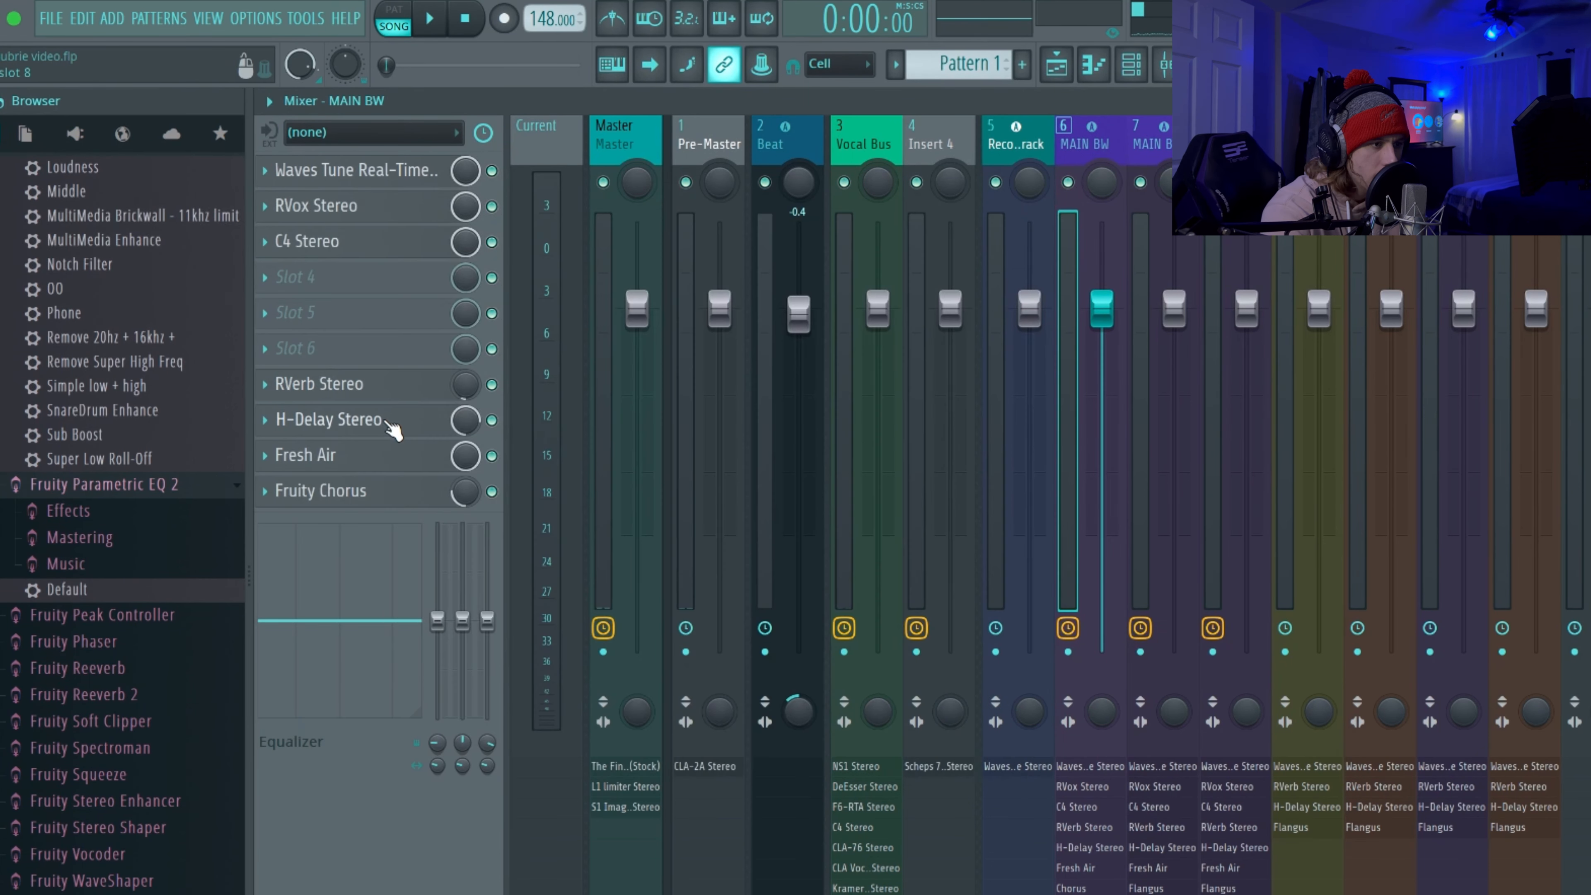
Review the LoFi, high-pass and low-pass settings of the MAIN BW track's H-Delay, and open its Fruity Chorus
click(388, 423)
mouse_move(1062, 116)
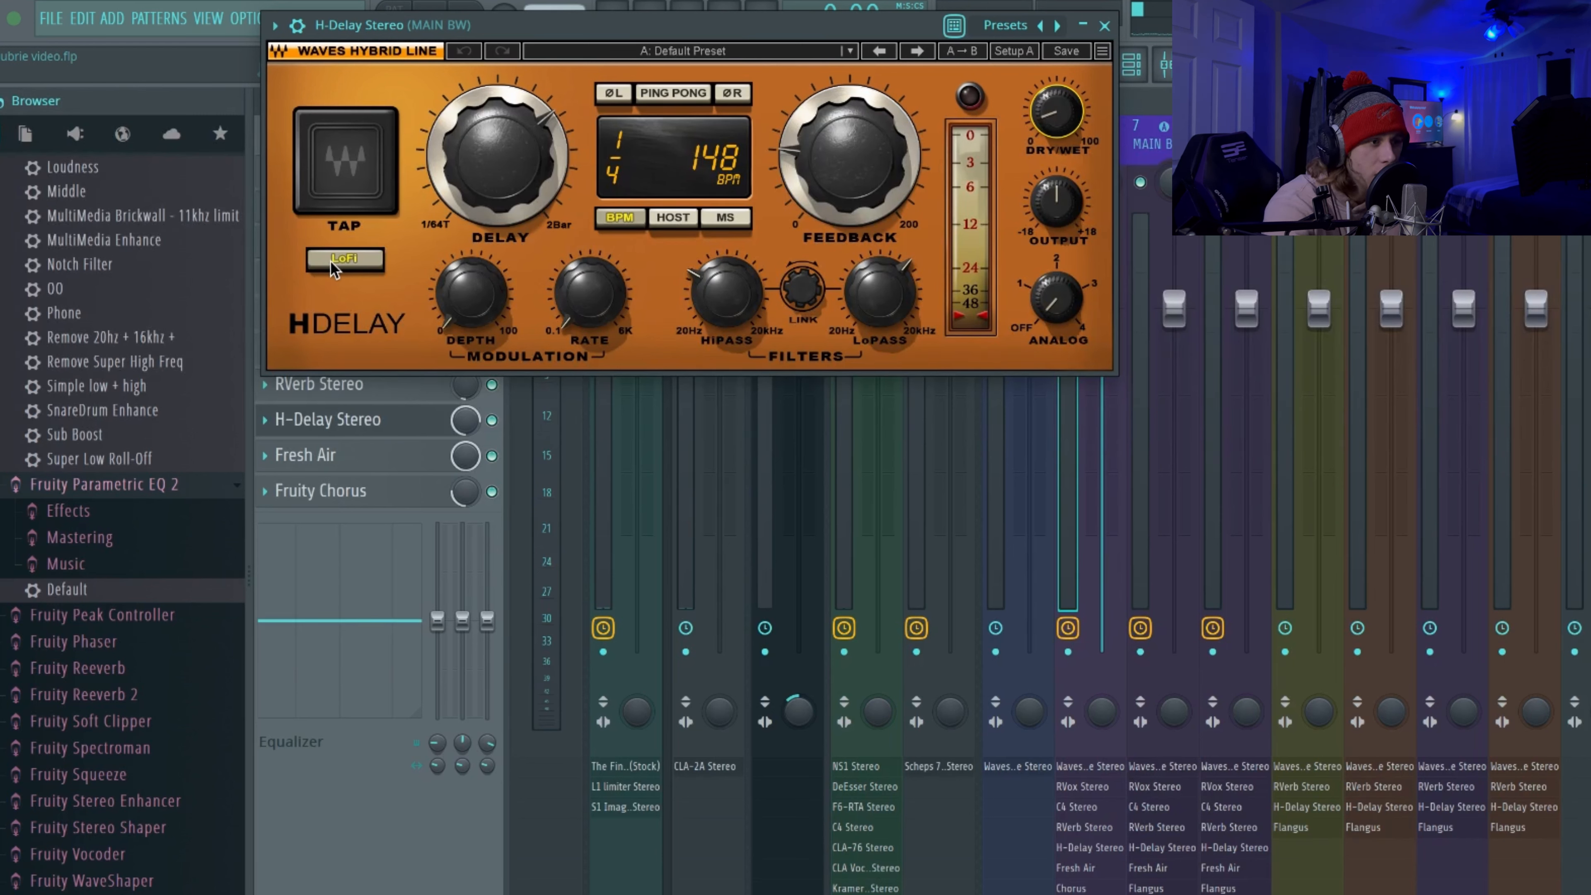
mouse_move(756, 302)
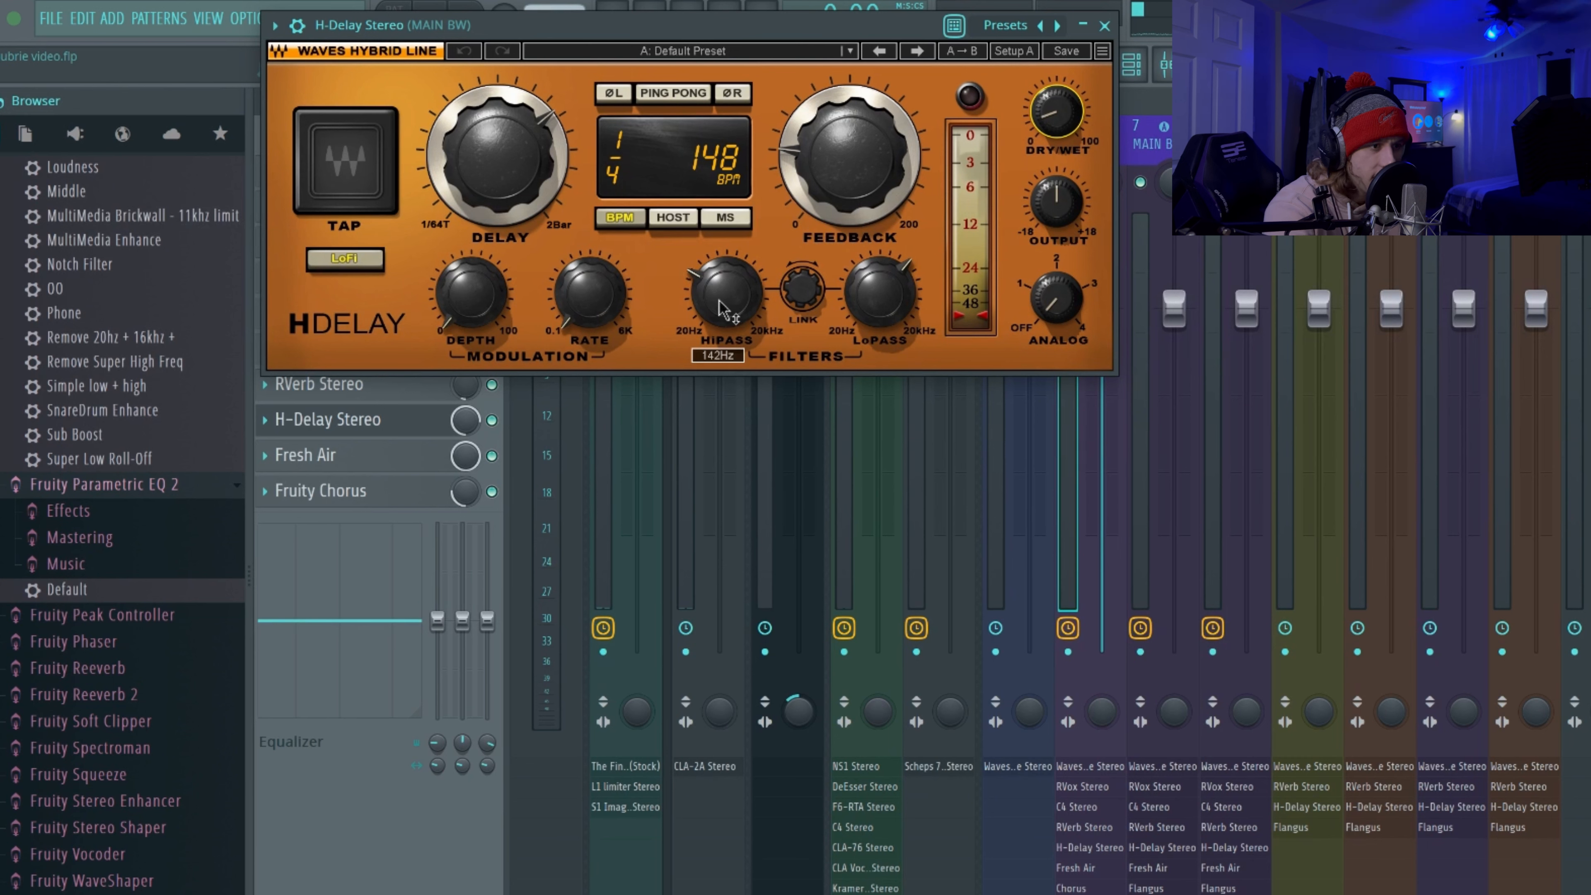
mouse_move(886, 299)
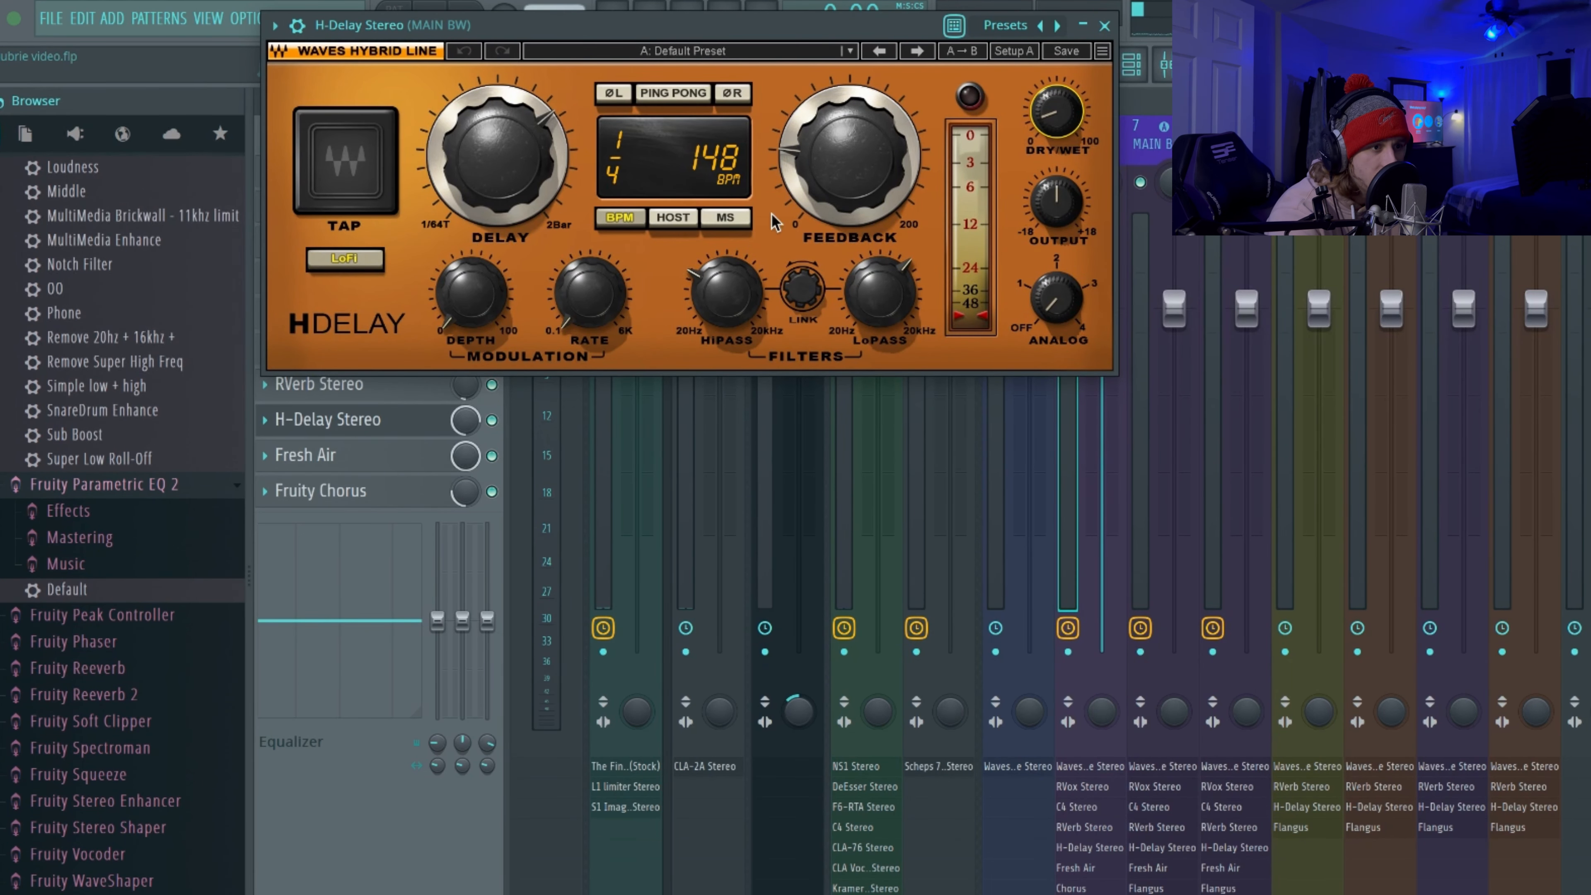
click(351, 491)
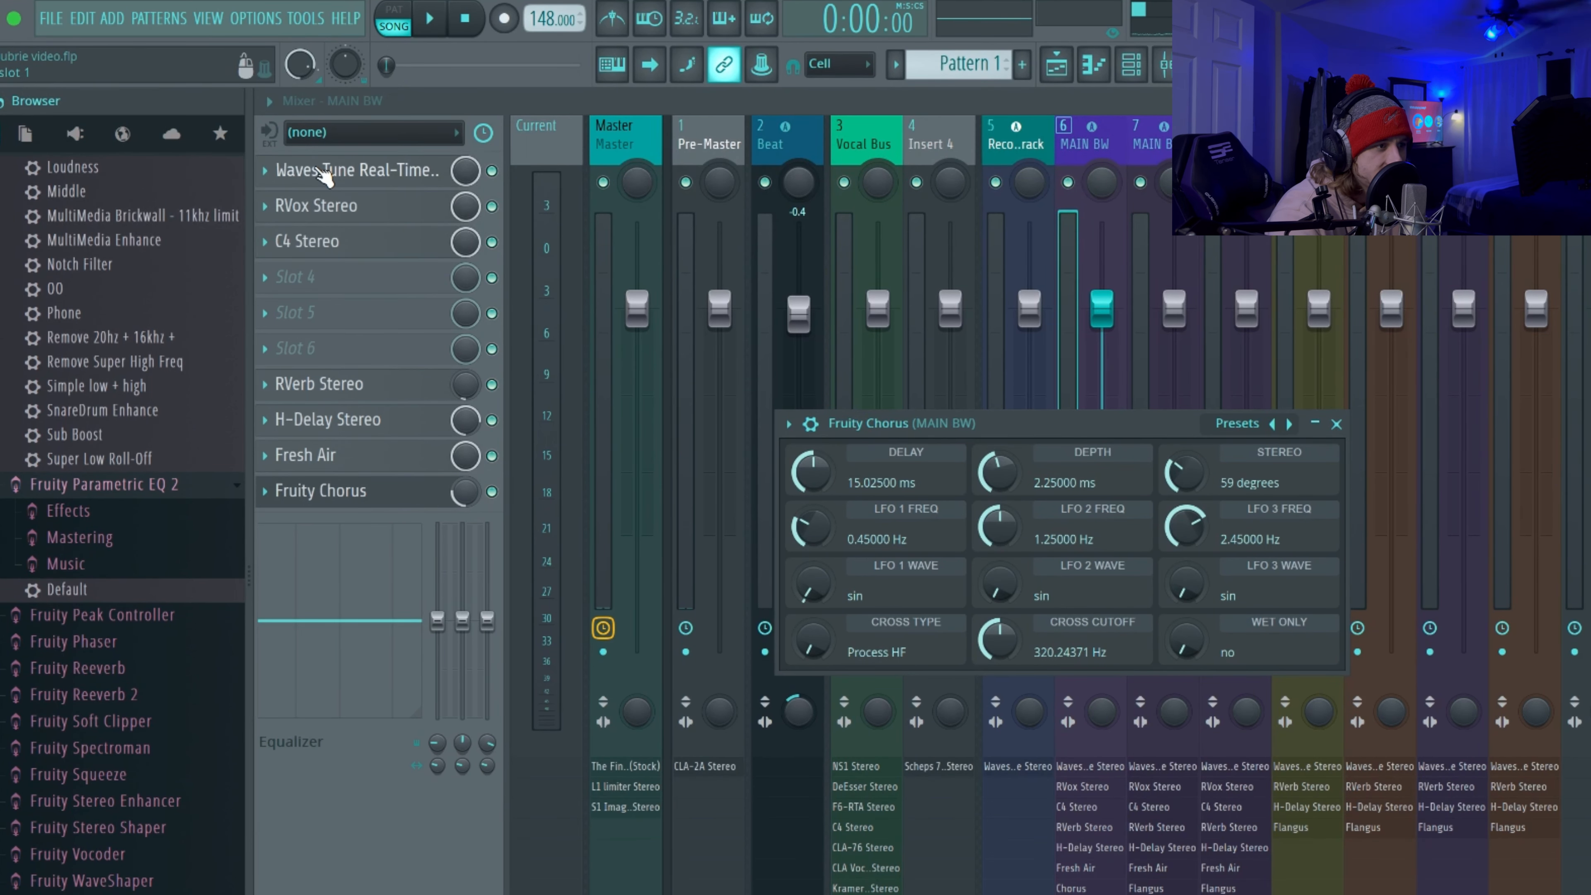
Show the Vocal Bus plugin chain and play the vocals without the beat from the start of the playlist
click(870, 133)
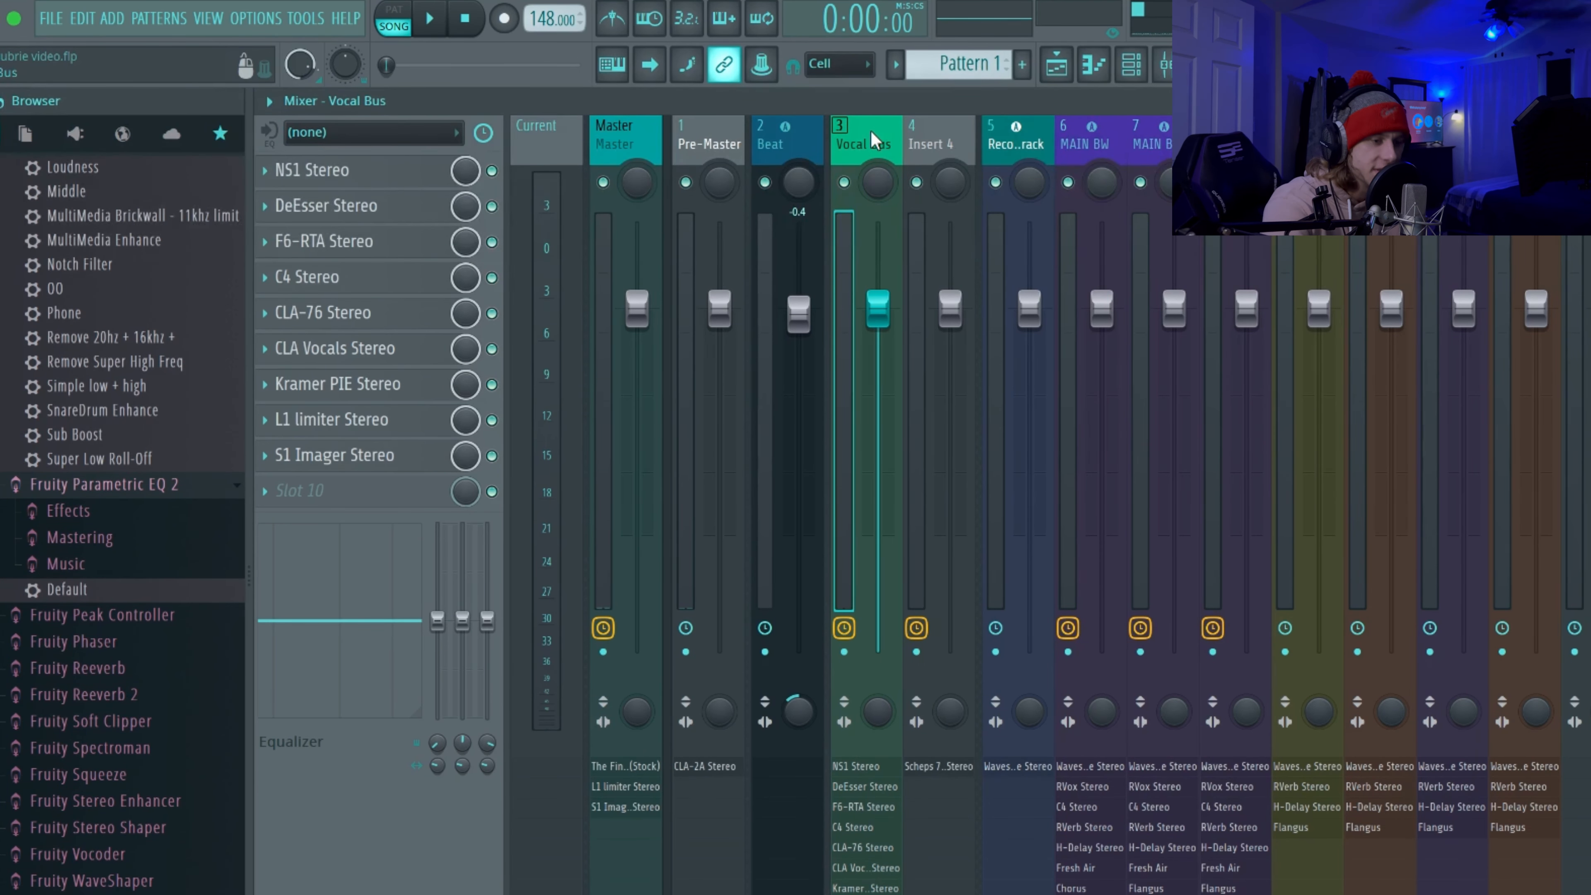
key(F5)
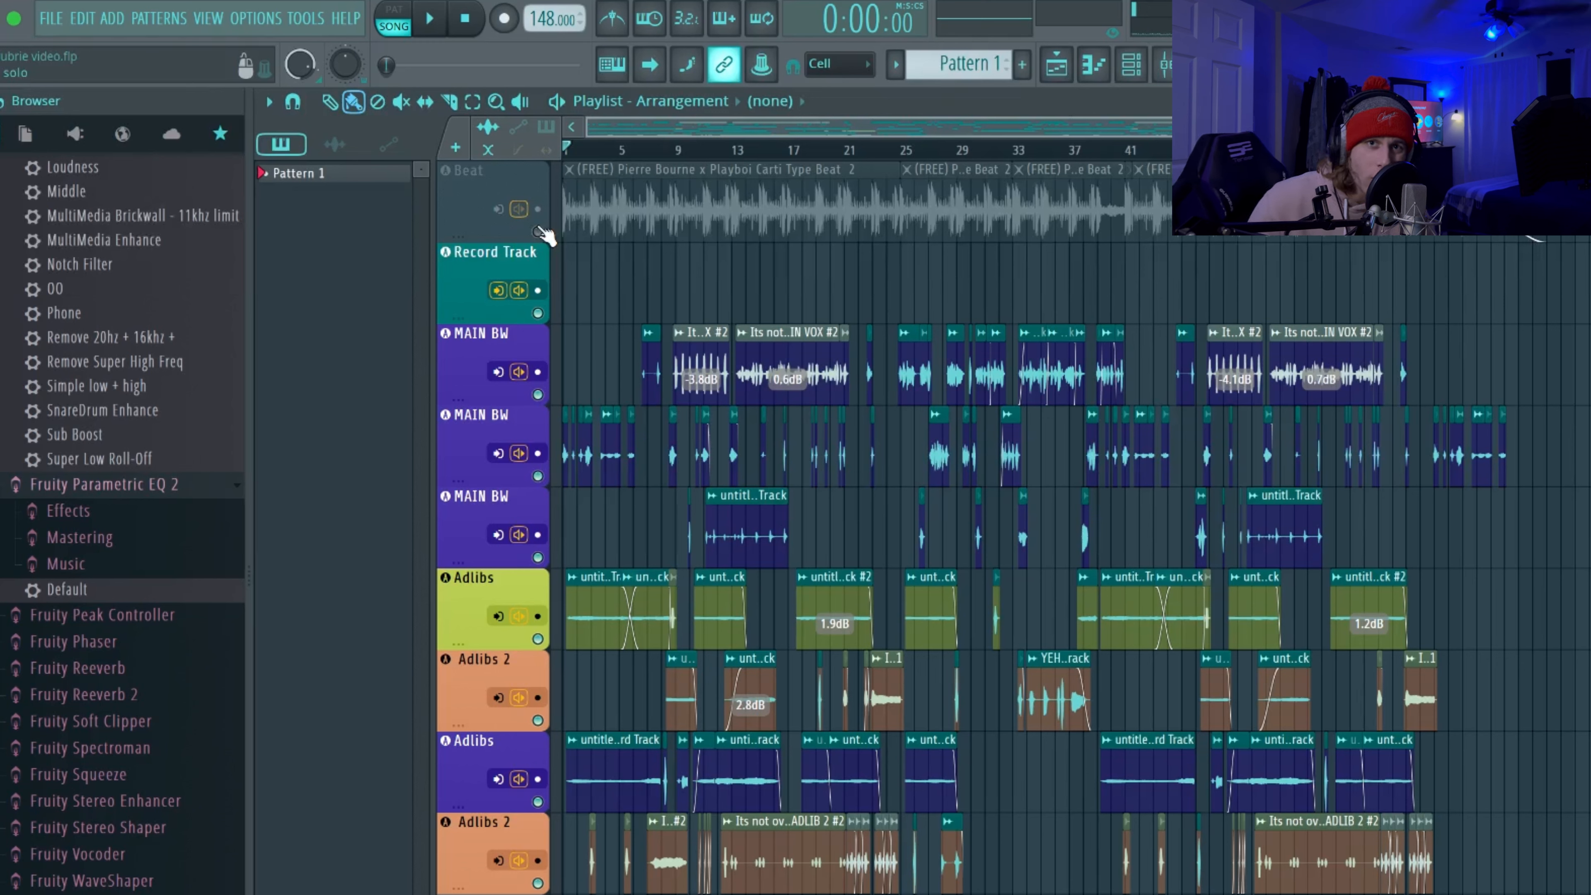
click(585, 151)
key(space)
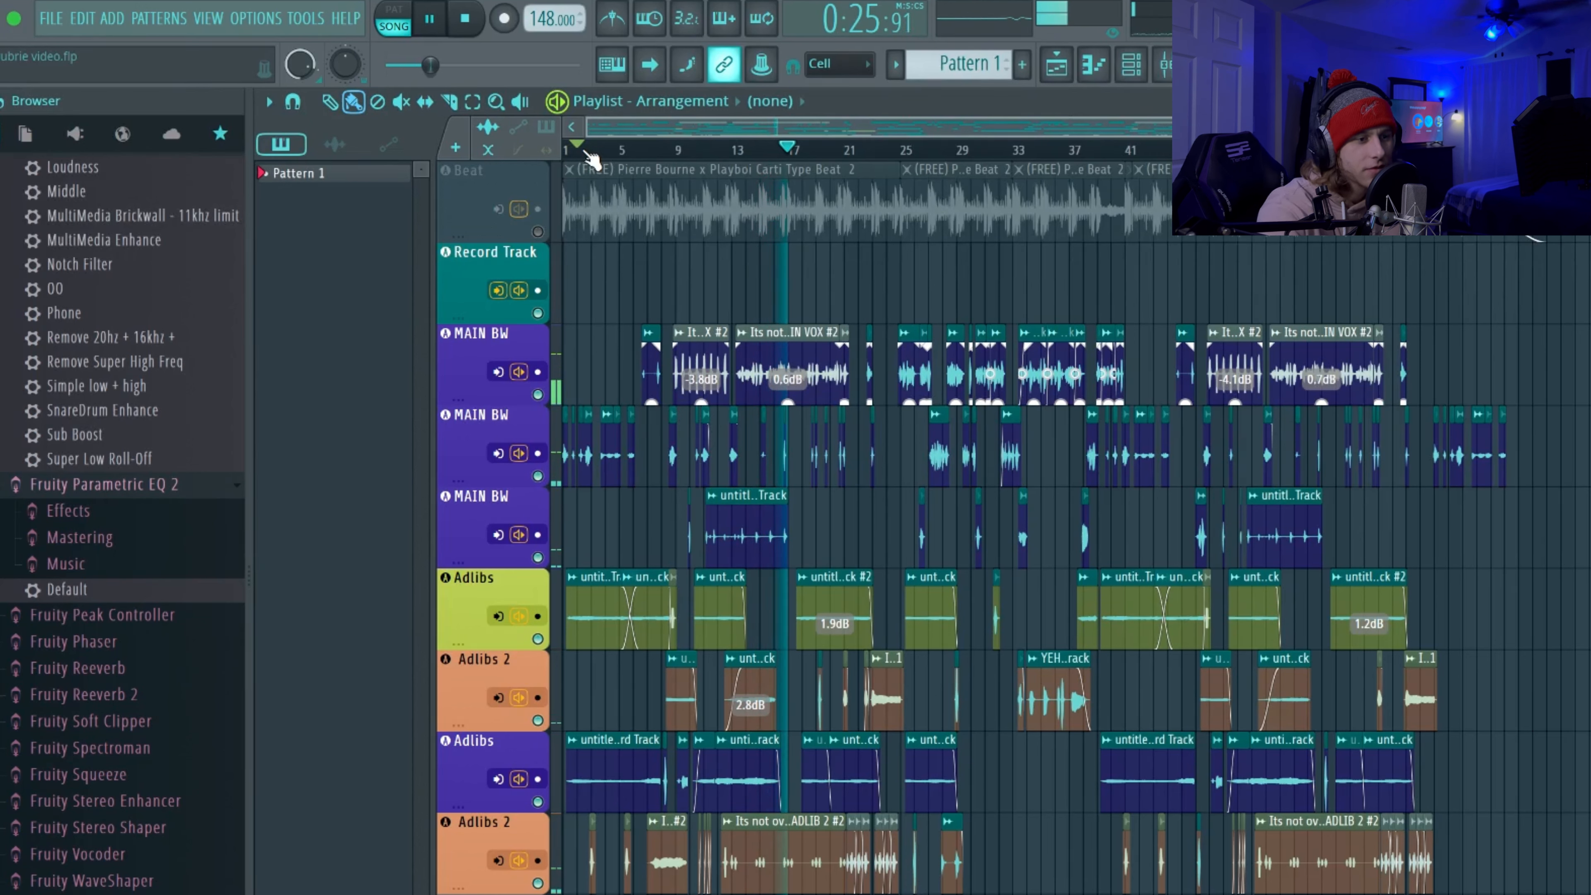
key(space)
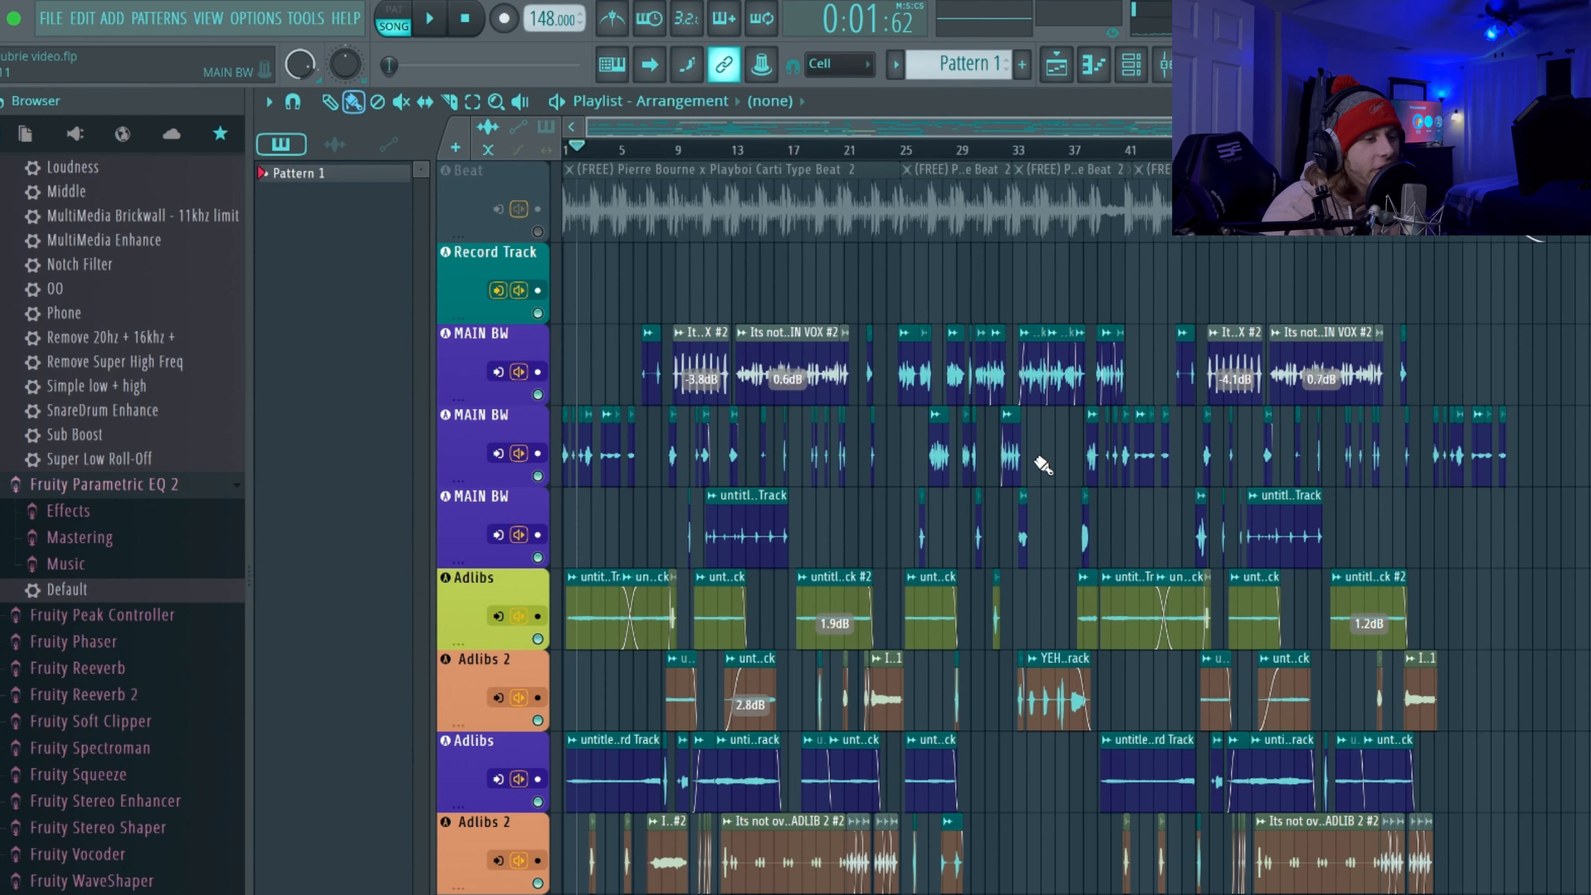
Check the mixer tracks and play the arrangement in the playlist with the beat included, stopping playback at the end
click(1162, 63)
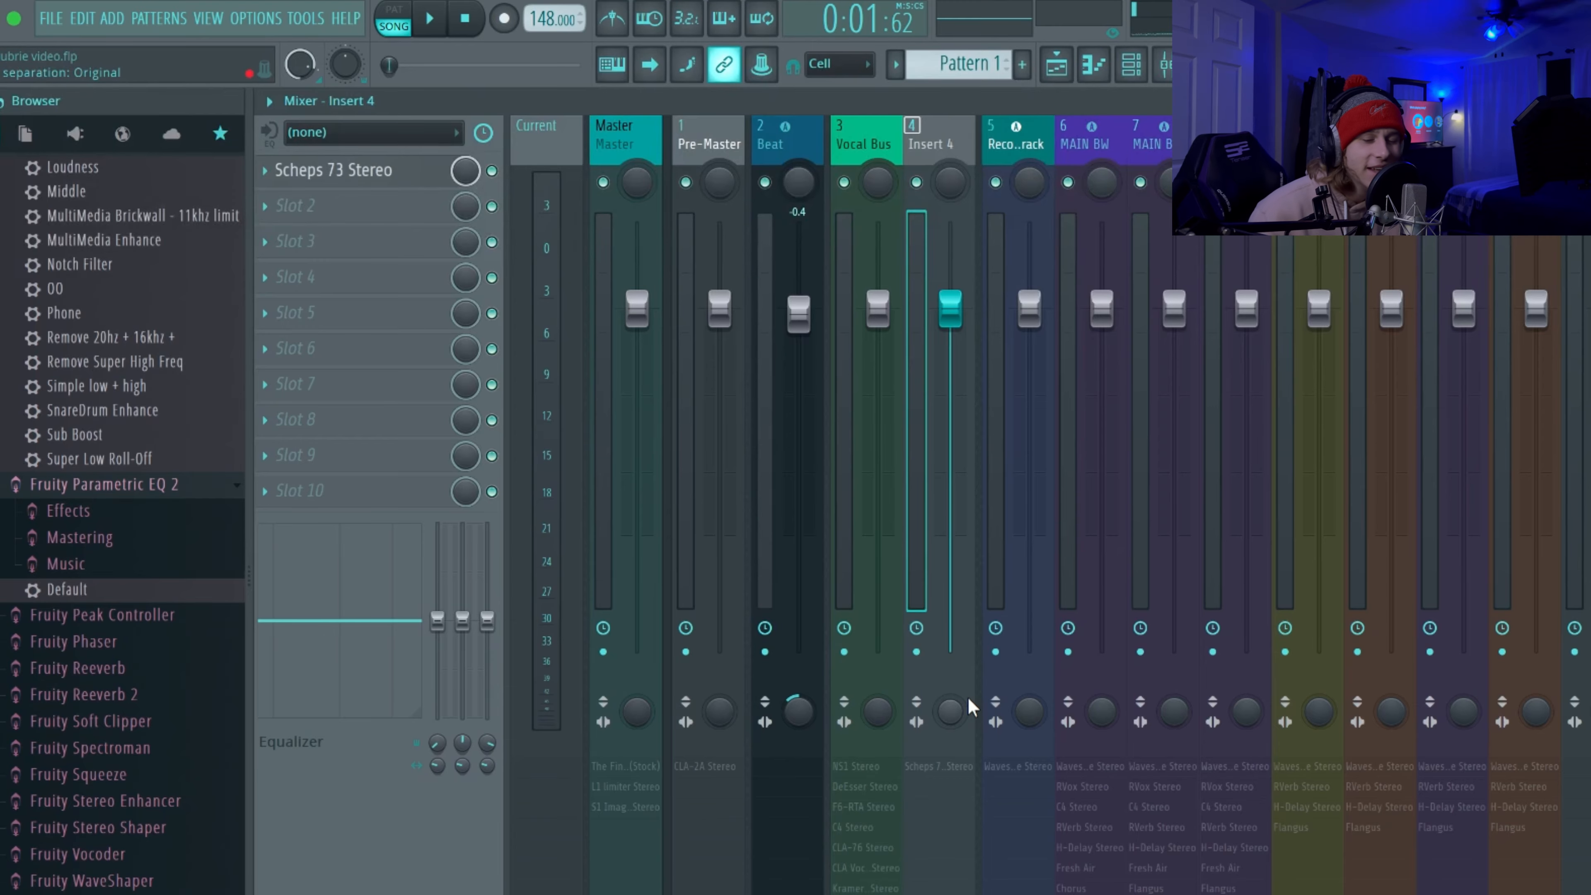
key(F5)
key(space)
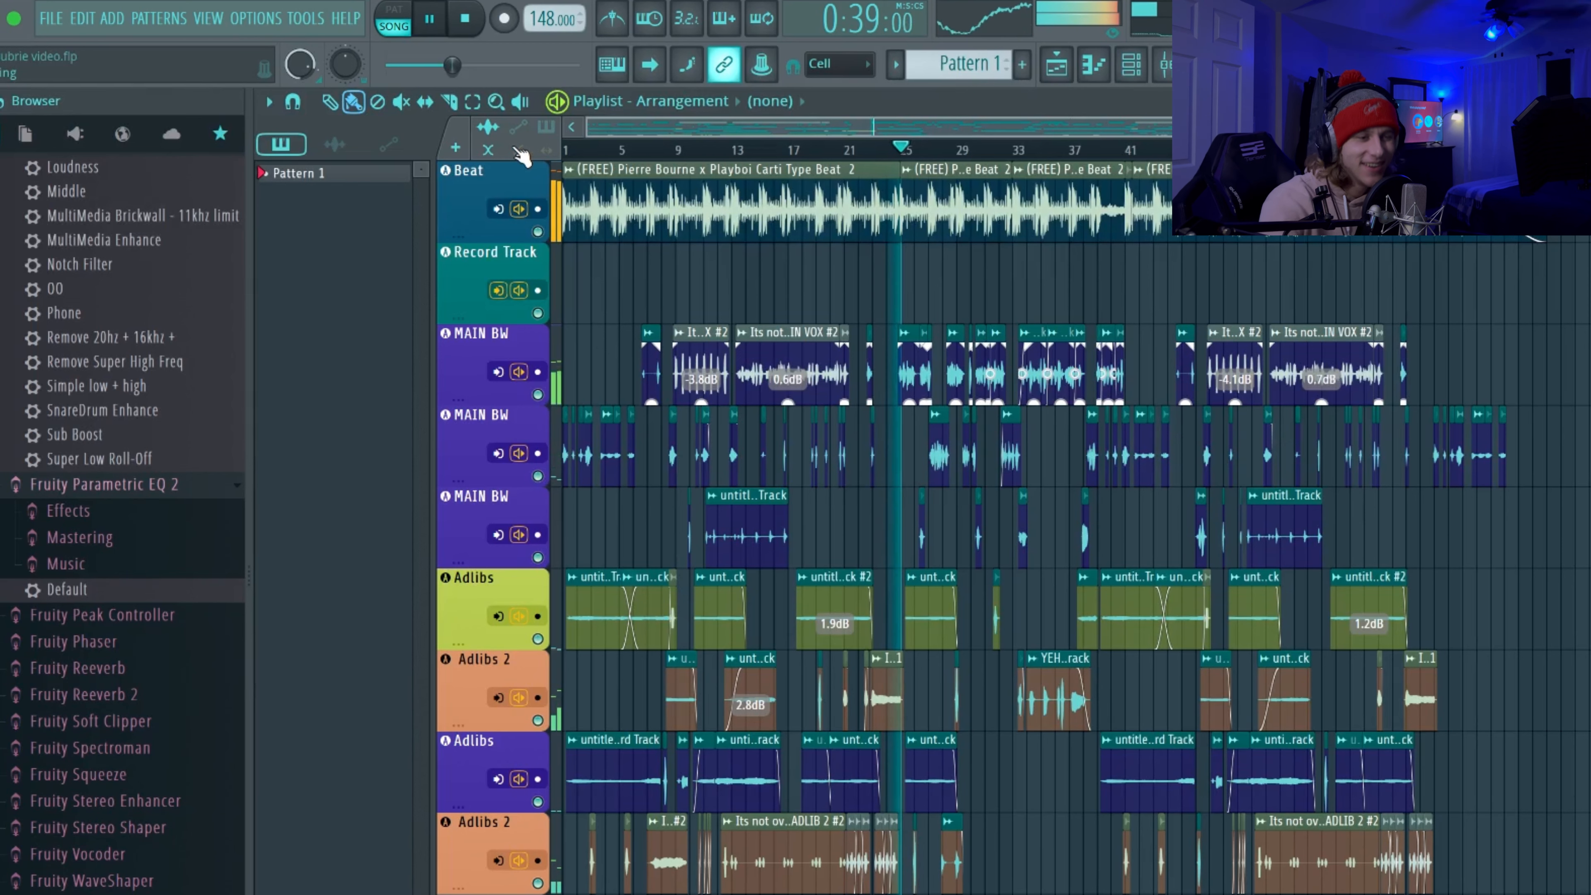
key(space)
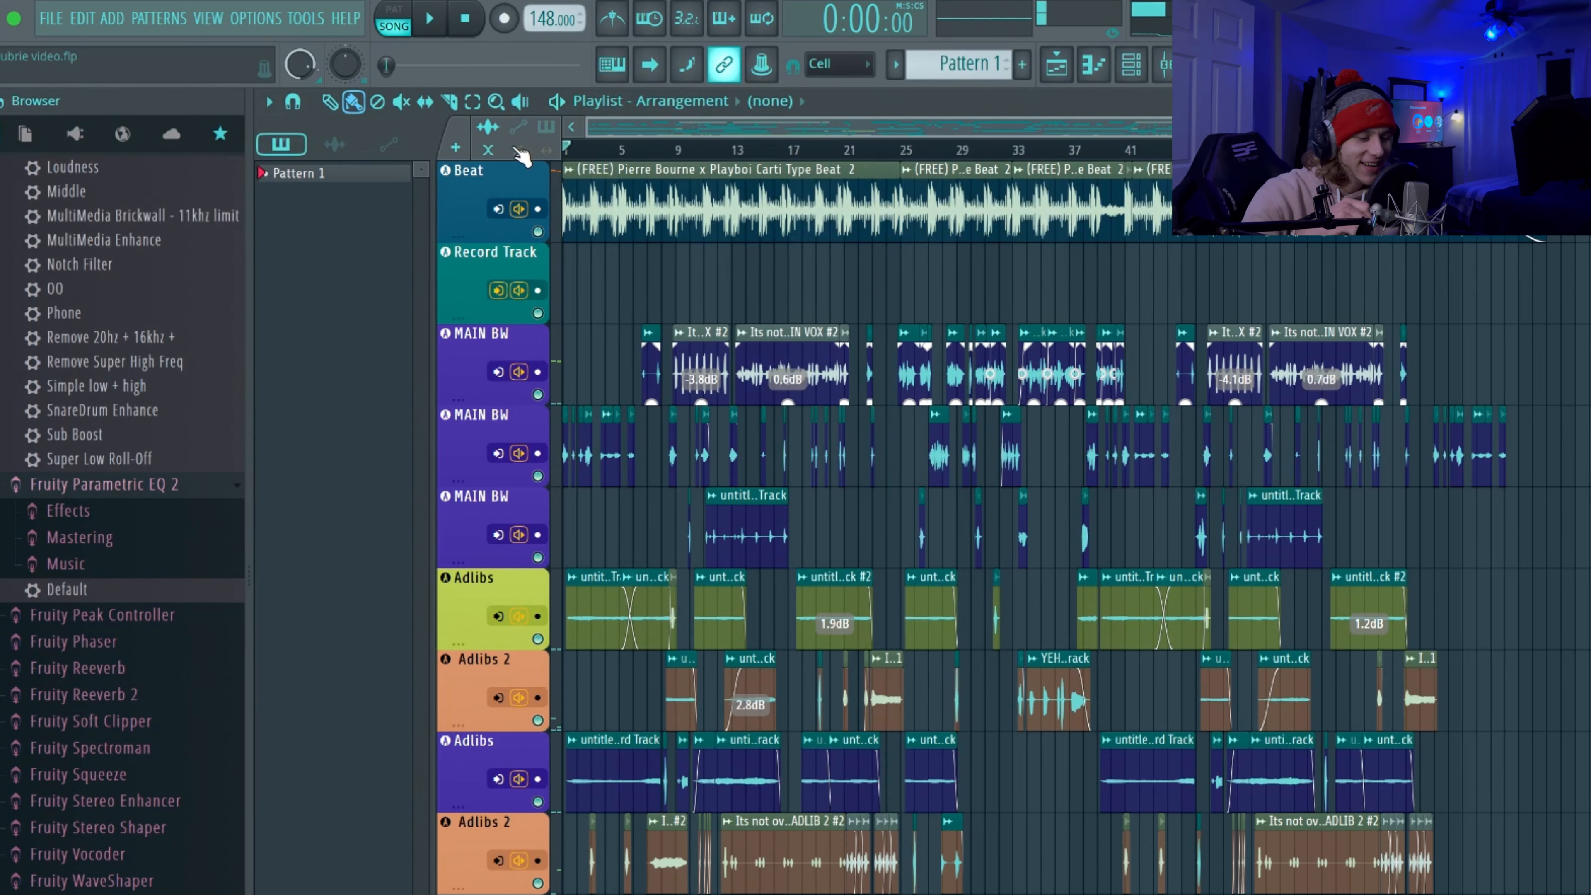